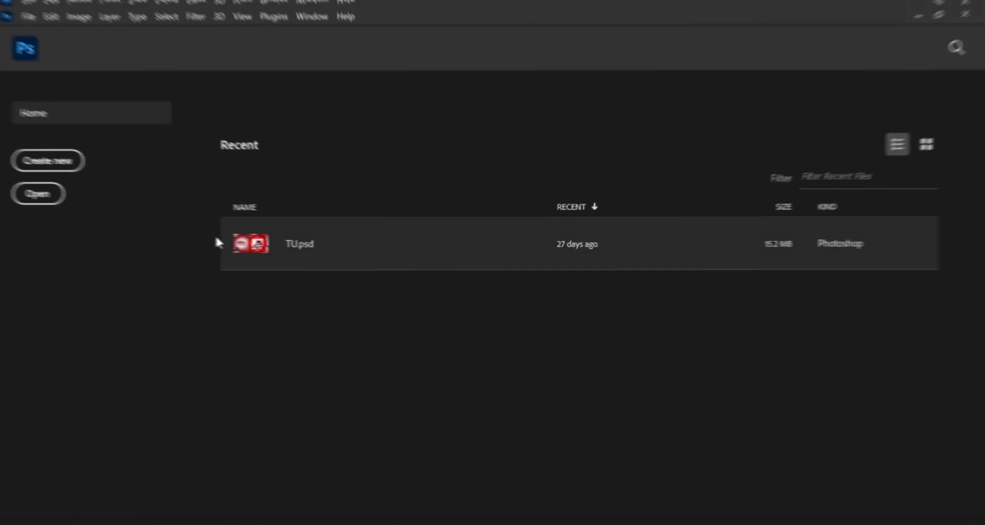
Step: Create a new document named "LV flyer design", 800 x 930 pixels at 300 pixels/inch with a white background
{"action": "left_click", "coordinate": [74, 153]}
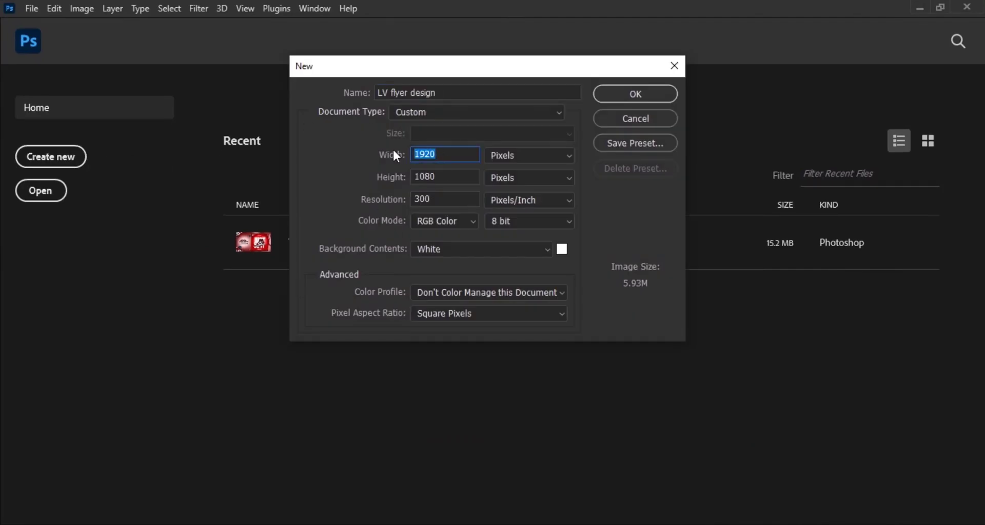
{"action": "type", "text": "800"}
{"action": "key", "text": "Tab"}
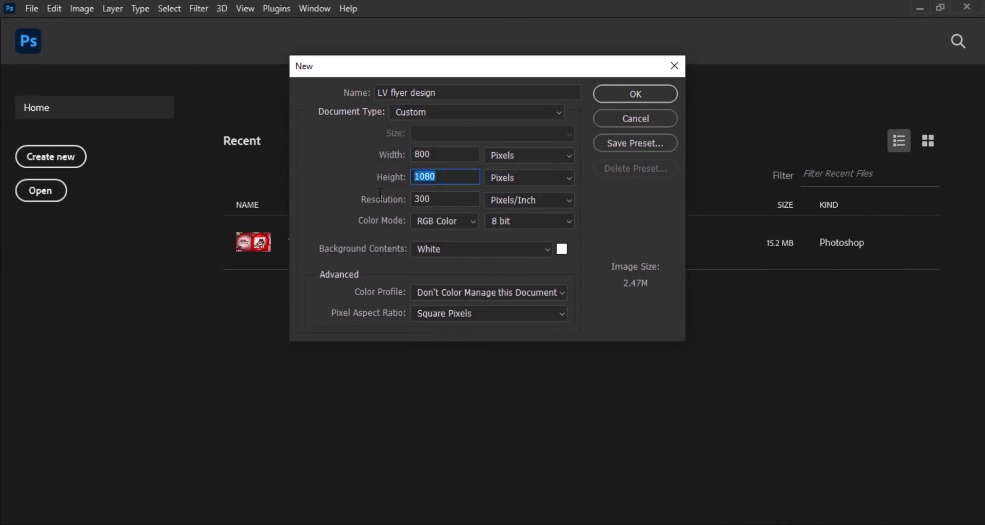
{"action": "type", "text": "930"}
{"action": "left_click", "coordinate": [631, 95]}
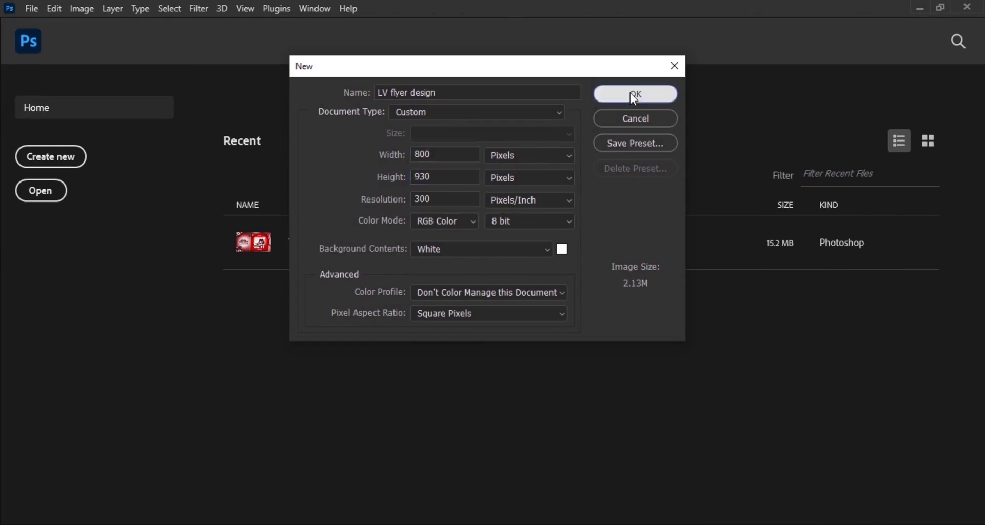
{"action": "scroll", "coordinate": [548, 338], "scroll_direction": "down", "scroll_amount": 4}
{"action": "scroll", "coordinate": [500, 454], "scroll_direction": "up", "scroll_amount": 8}
{"action": "scroll", "coordinate": [503, 453], "scroll_direction": "down", "scroll_amount": 5}
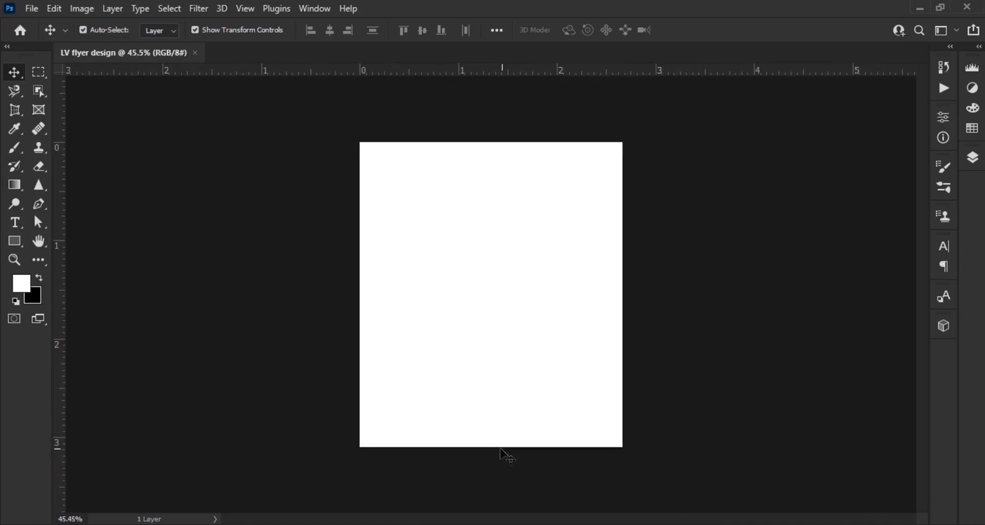
{"action": "scroll", "coordinate": [505, 451], "scroll_direction": "up", "scroll_amount": 2}
{"action": "scroll", "coordinate": [534, 271], "scroll_direction": "down", "scroll_amount": 2}
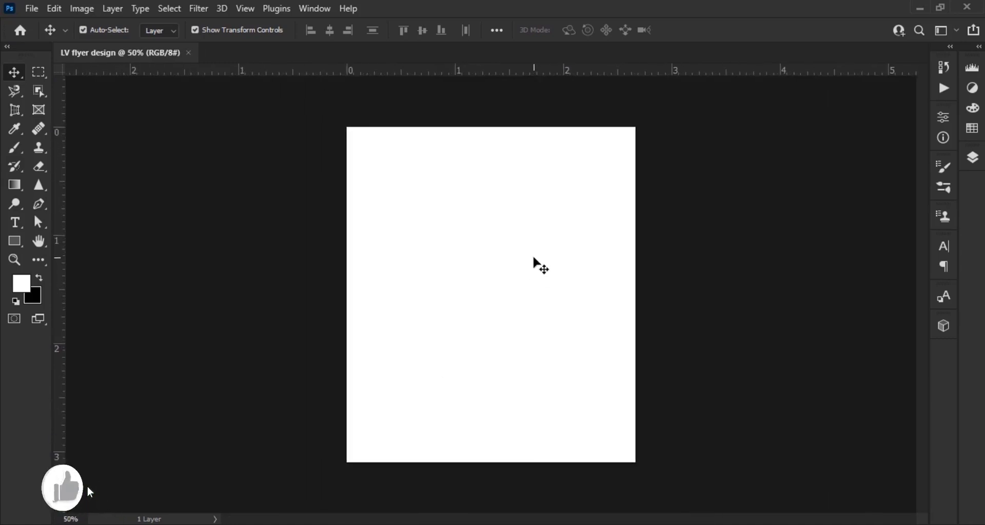
{"action": "scroll", "coordinate": [537, 265], "scroll_direction": "up", "scroll_amount": 1}
Step: Add a solid color fill layer over the whole canvas in plum, hex 7c395d
{"action": "left_click", "coordinate": [973, 158]}
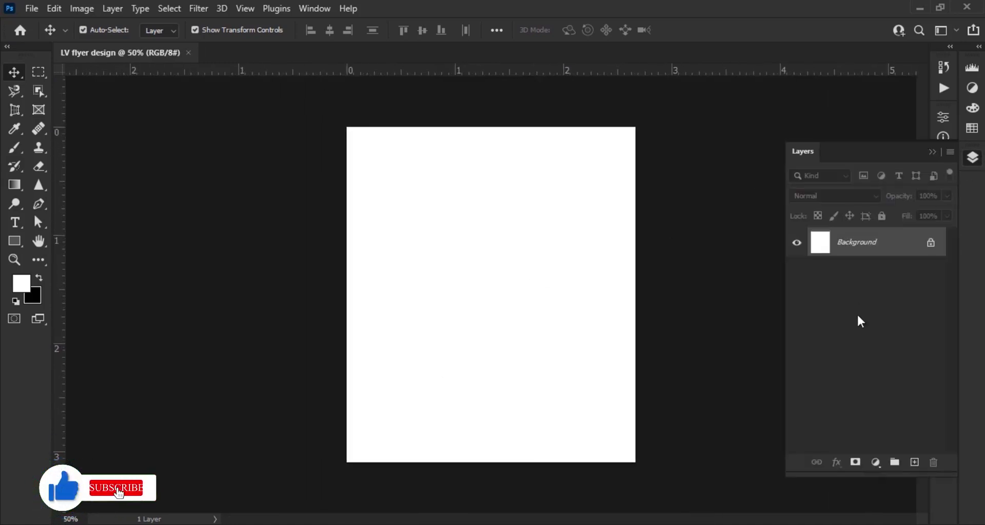
{"action": "left_click", "coordinate": [876, 463]}
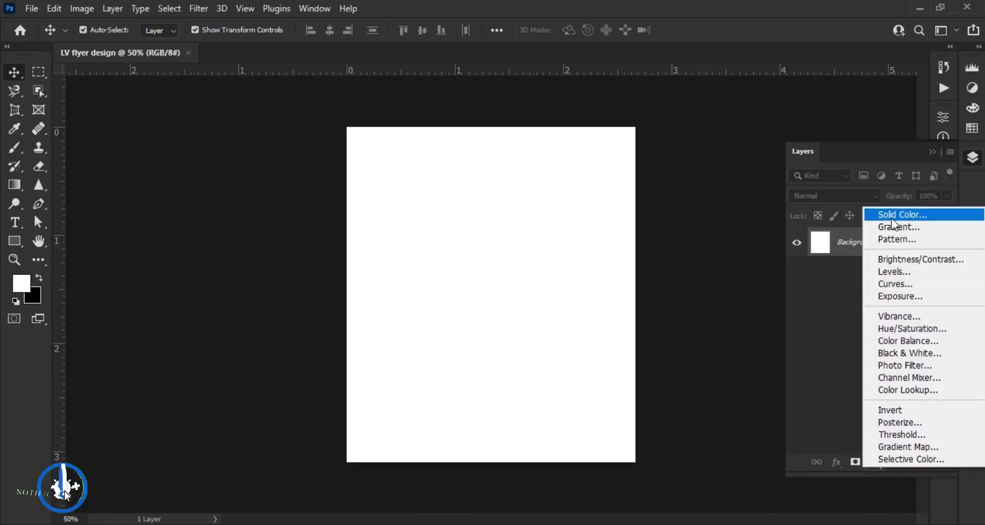
{"action": "left_click", "coordinate": [923, 213]}
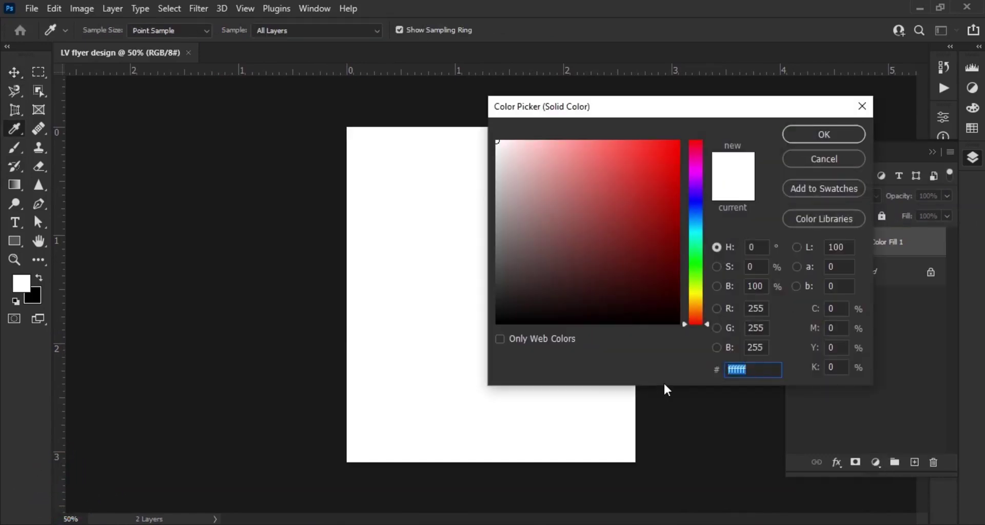
{"action": "type", "text": "7c395d"}
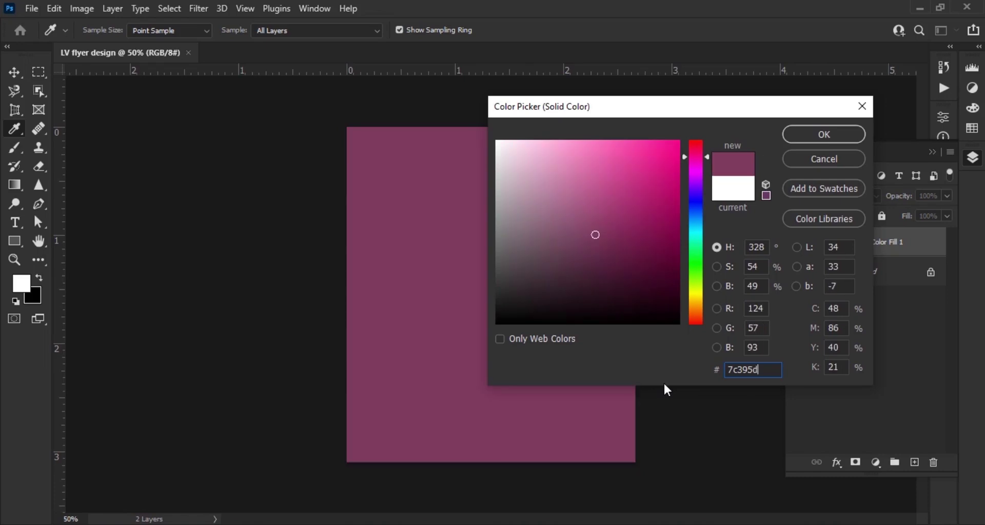
{"action": "left_click", "coordinate": [793, 136]}
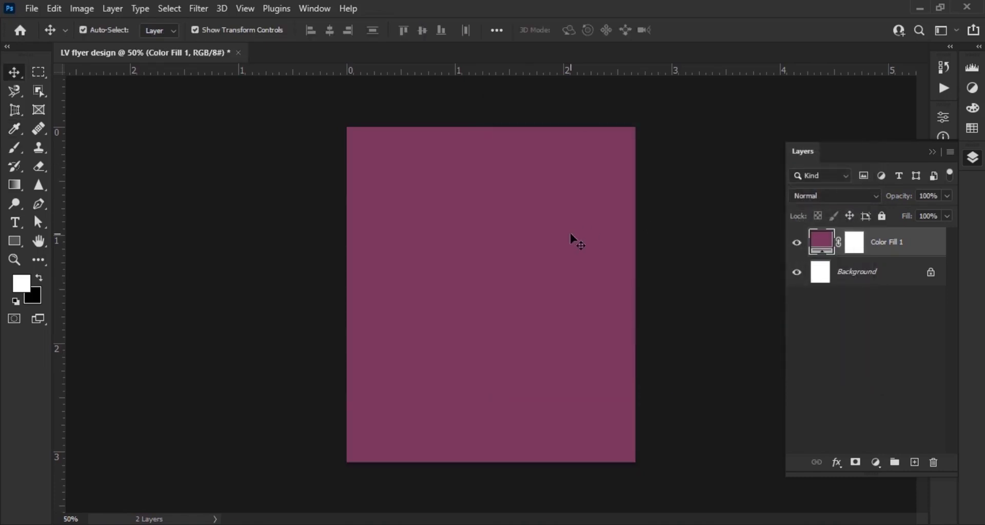
Step: On a new layer, select a full-width strip along the canvas's upper edge and fill it with a solid color layer, hex 070203
{"action": "left_click", "coordinate": [912, 463]}
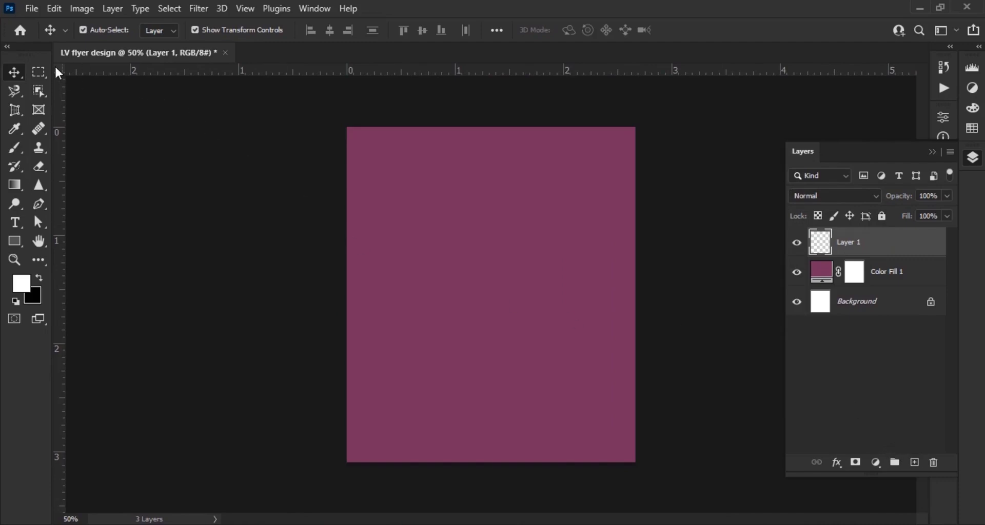
{"action": "left_click_drag", "start_coordinate": [38, 72], "coordinate": [72, 72]}
{"action": "left_click_drag", "start_coordinate": [347, 127], "coordinate": [647, 191]}
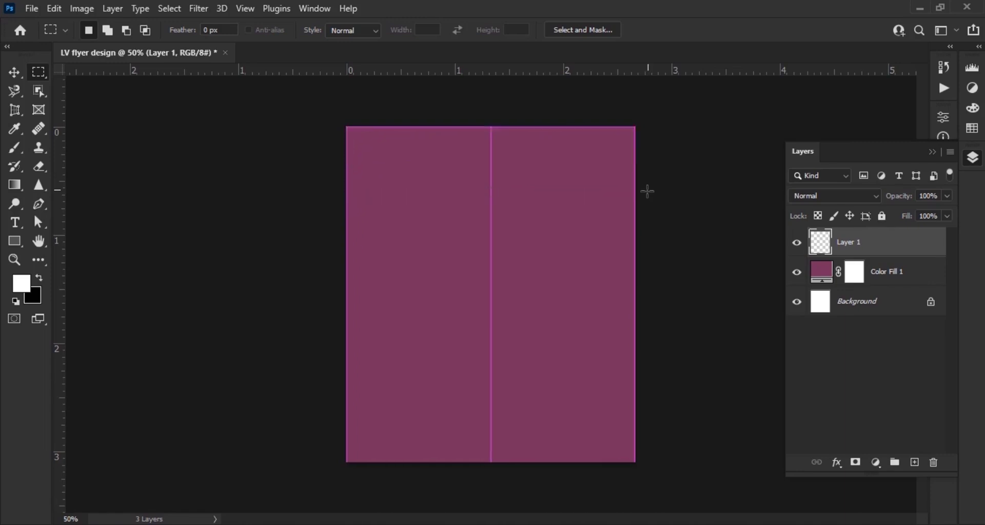
{"action": "left_click", "coordinate": [875, 463]}
{"action": "left_click", "coordinate": [880, 207]}
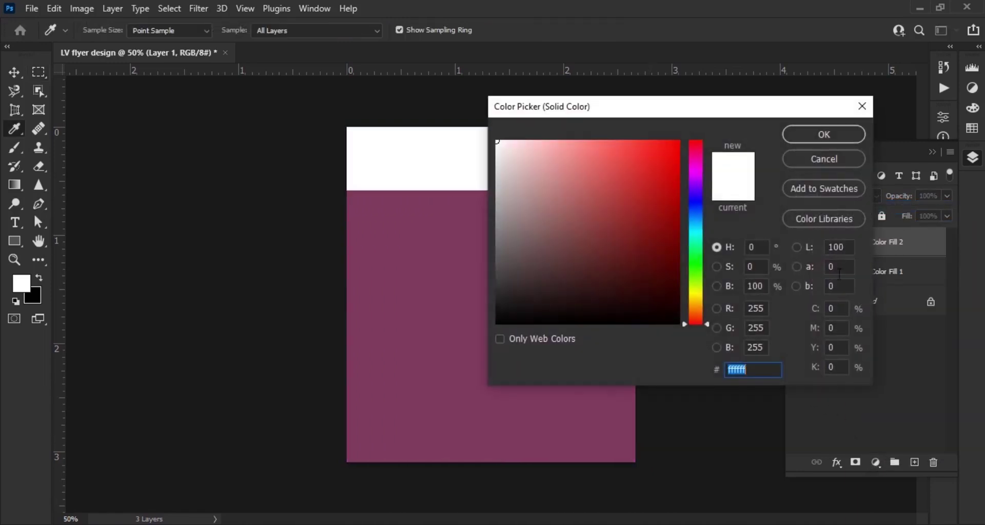
{"action": "type", "text": "070203"}
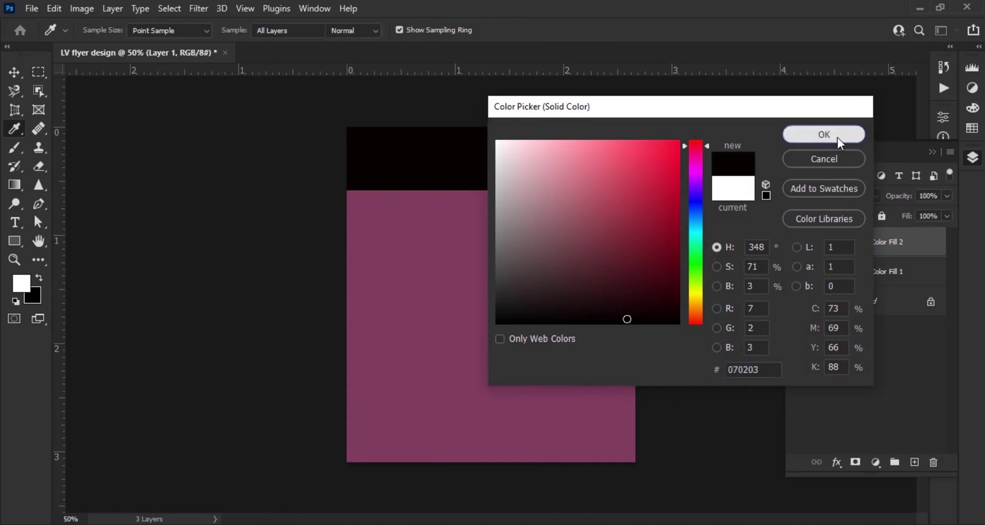
{"action": "left_click", "coordinate": [824, 135]}
Step: Set the foreground color to white, hex ffffff
{"action": "key", "text": "v"}
{"action": "left_click", "coordinate": [19, 285]}
{"action": "type", "text": "ffffff"}
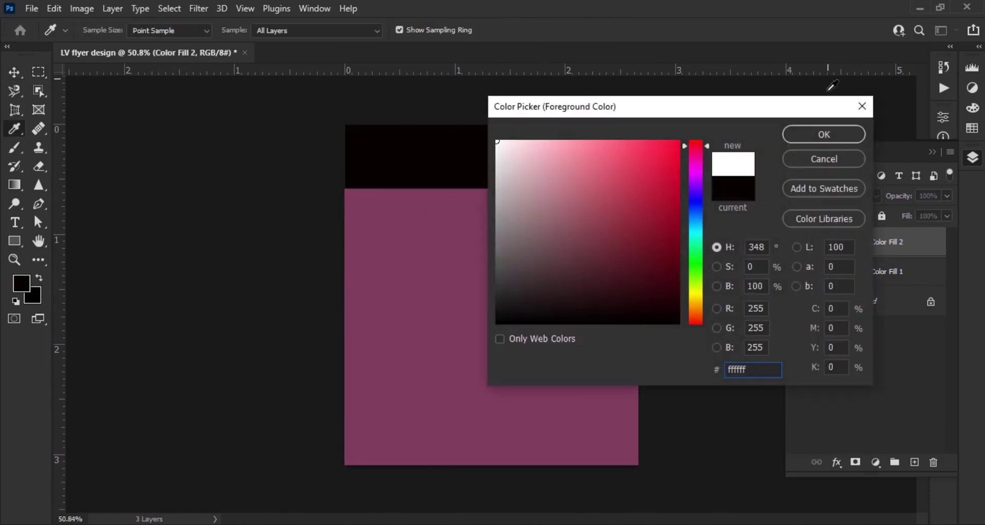
{"action": "left_click", "coordinate": [823, 134]}
Step: Stretch the black band downward to about 153% of its height, keeping its upper edge and width
{"action": "scroll", "coordinate": [472, 191], "scroll_direction": "up", "scroll_amount": 5}
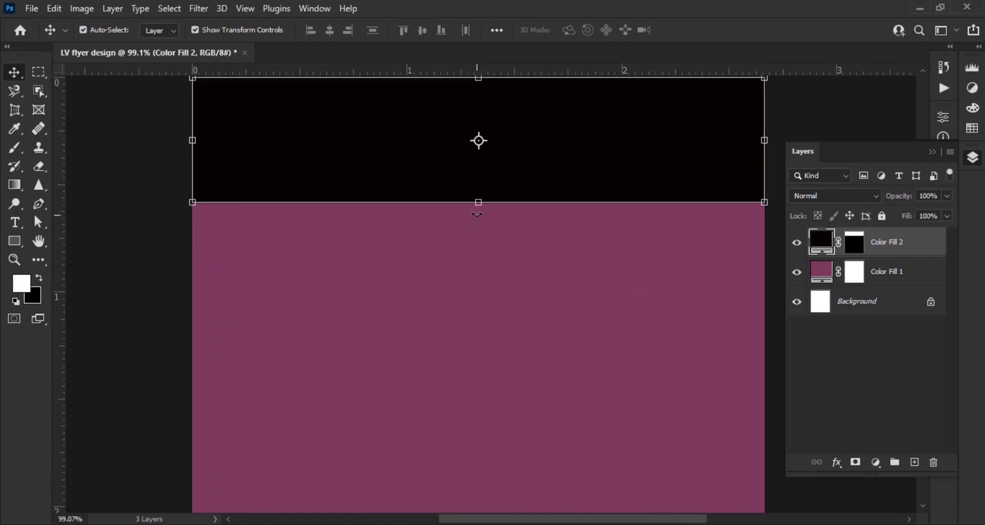
{"action": "left_click_drag", "start_coordinate": [477, 222], "coordinate": [478, 269]}
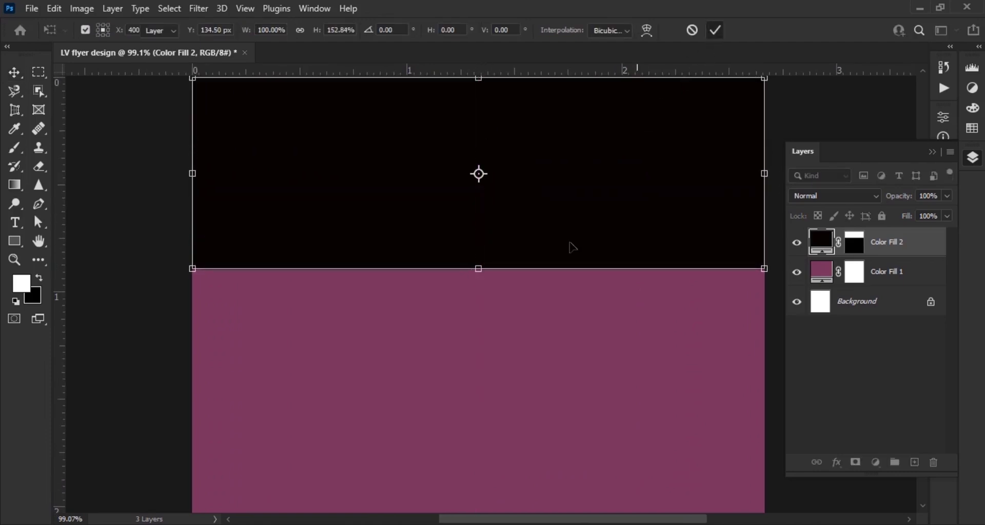
{"action": "key", "text": "Return"}
Step: Convert the black fill to a smart object and apply a Gaussian Blur with a radius of 104.3 pixels
{"action": "scroll", "coordinate": [572, 247], "scroll_direction": "down", "scroll_amount": 4}
{"action": "left_click", "coordinate": [192, 8]}
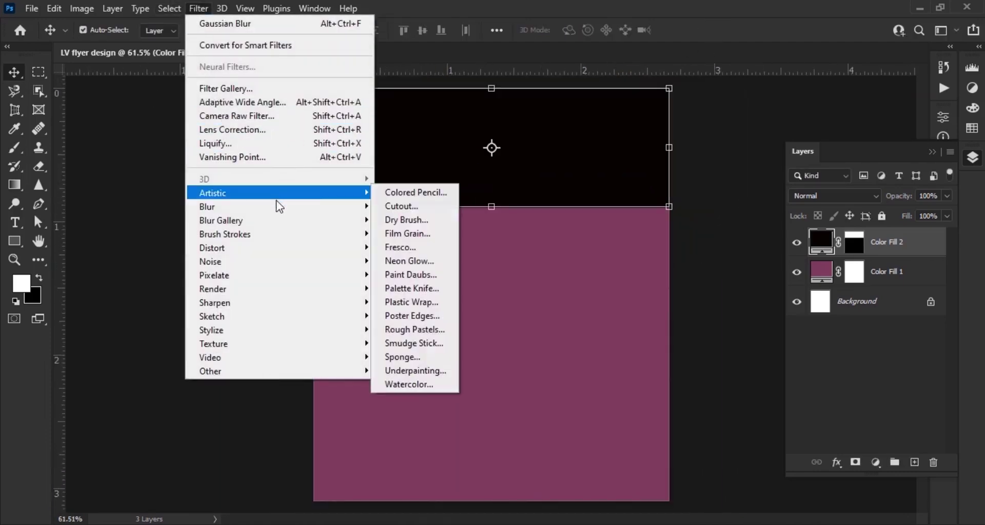
{"action": "mouse_move", "coordinate": [277, 207]}
{"action": "left_click", "coordinate": [430, 263]}
{"action": "left_click", "coordinate": [459, 209]}
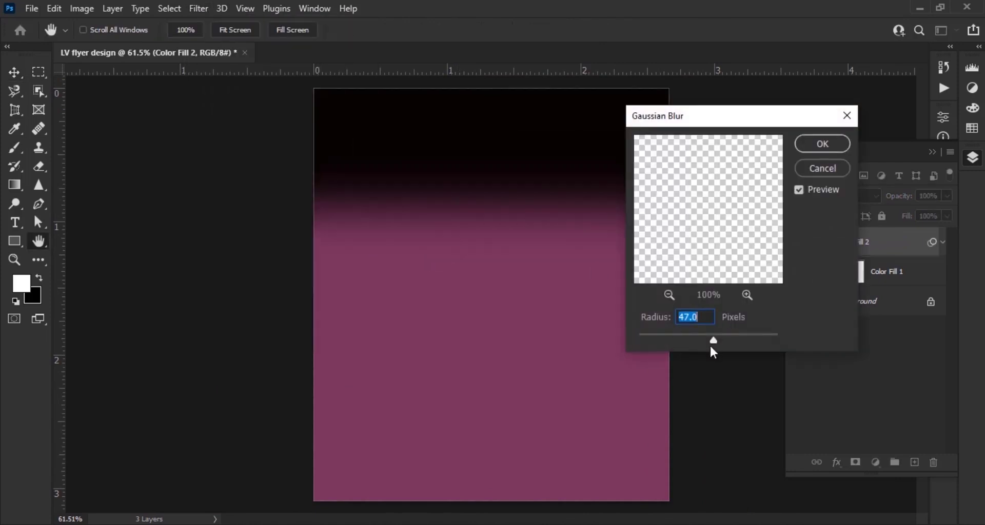
{"action": "left_click_drag", "start_coordinate": [709, 342], "coordinate": [728, 337]}
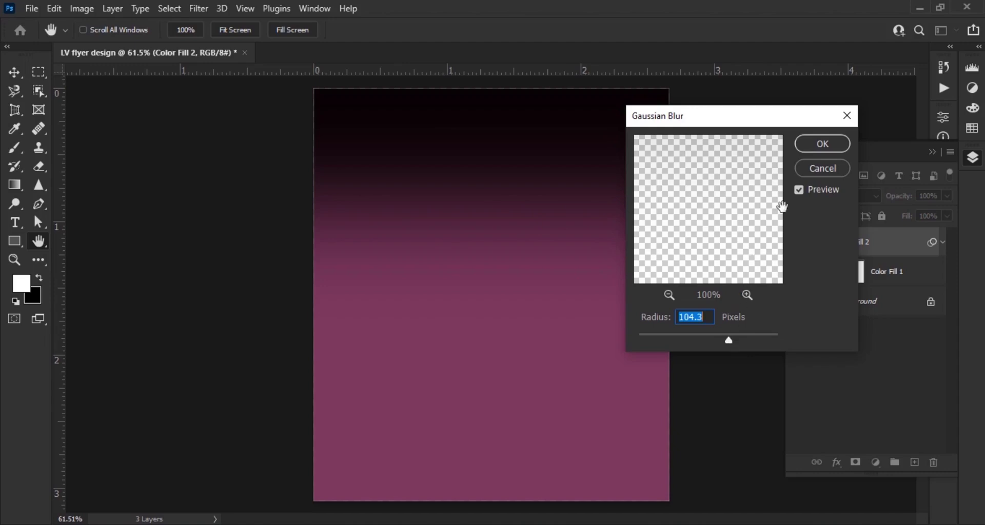
{"action": "left_click", "coordinate": [840, 145]}
Step: Add a new empty layer above the blurred black fill and set the foreground color to light pink, hex ffc6e5
{"action": "left_click", "coordinate": [913, 463]}
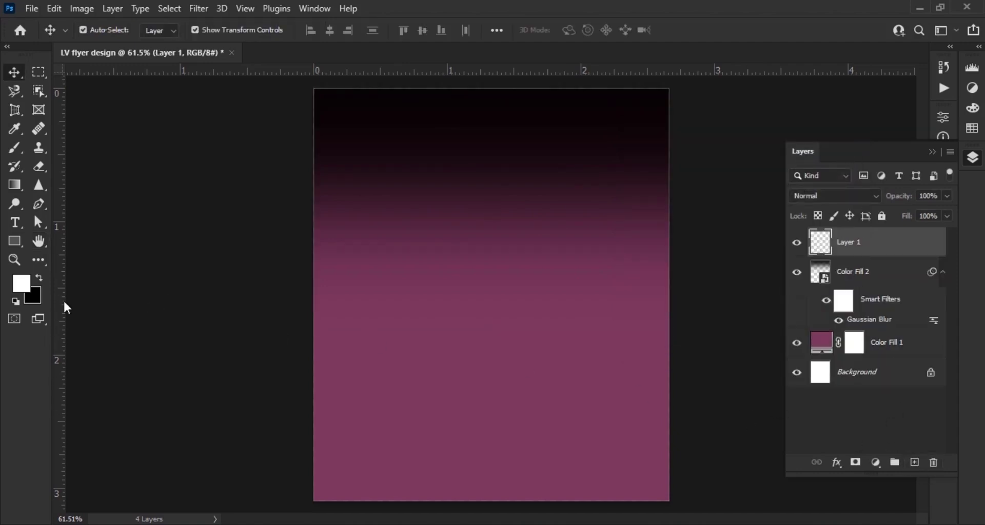
{"action": "left_click", "coordinate": [22, 283]}
{"action": "left_click", "coordinate": [439, 439]}
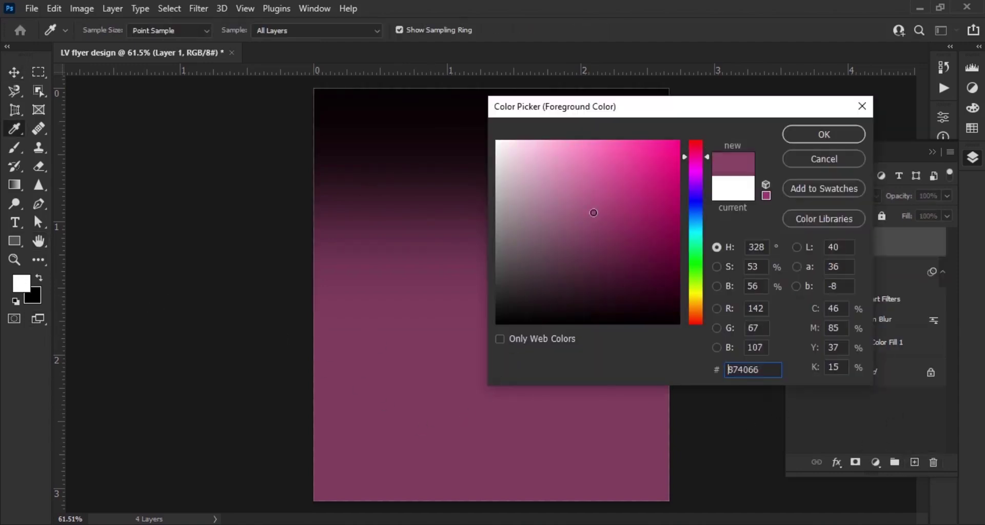
{"action": "mouse_move", "coordinate": [594, 212]}
{"action": "left_mouse_down"}
{"action": "mouse_move", "coordinate": [556, 132]}
{"action": "mouse_move", "coordinate": [536, 126]}
{"action": "left_mouse_up"}
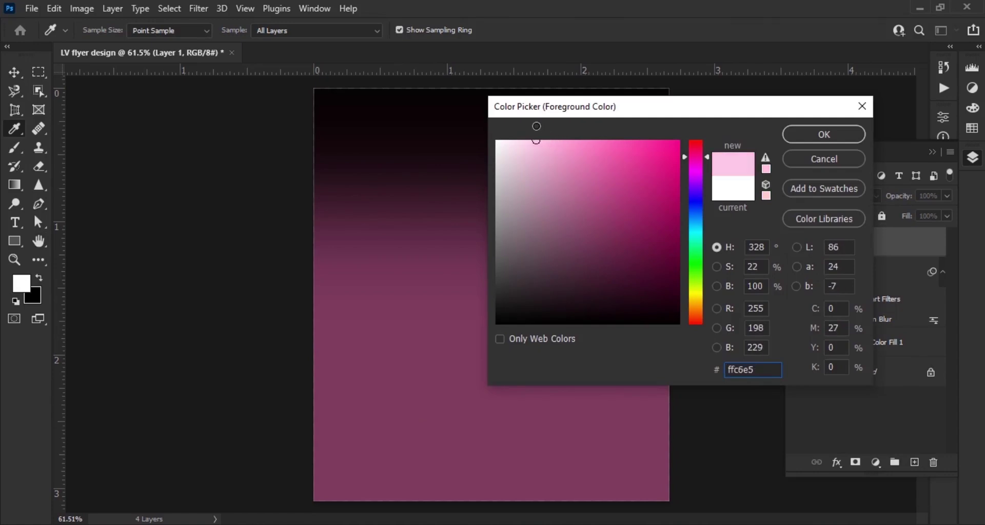
{"action": "left_click", "coordinate": [817, 136]}
{"action": "key", "text": "v"}
Step: Set up the Brush tool with a soft round 500 px tip at 0% hardness and 35% opacity
{"action": "left_click", "coordinate": [22, 149]}
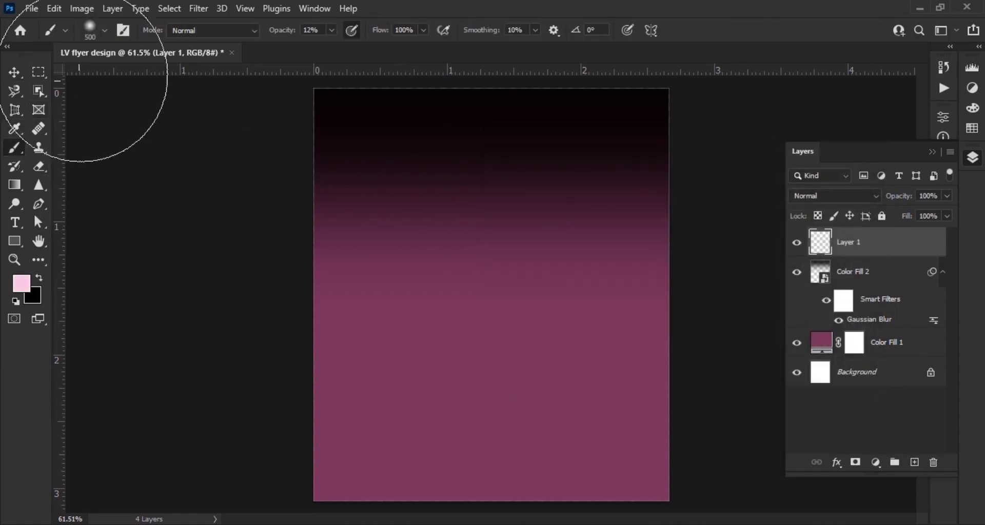
{"action": "left_click", "coordinate": [97, 34]}
{"action": "left_click", "coordinate": [38, 235]}
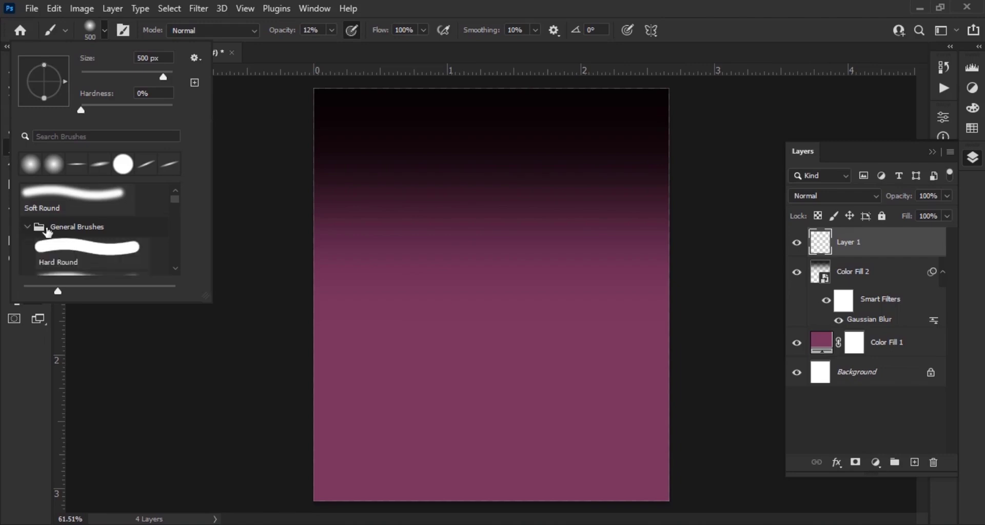
{"action": "scroll", "coordinate": [101, 242], "scroll_direction": "down", "scroll_amount": 1}
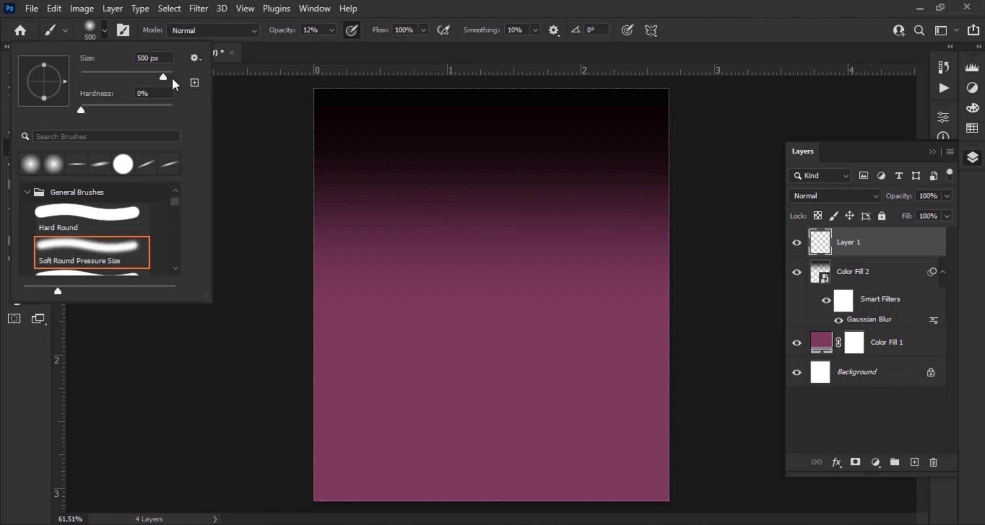
{"action": "left_click_drag", "start_coordinate": [273, 39], "coordinate": [283, 43]}
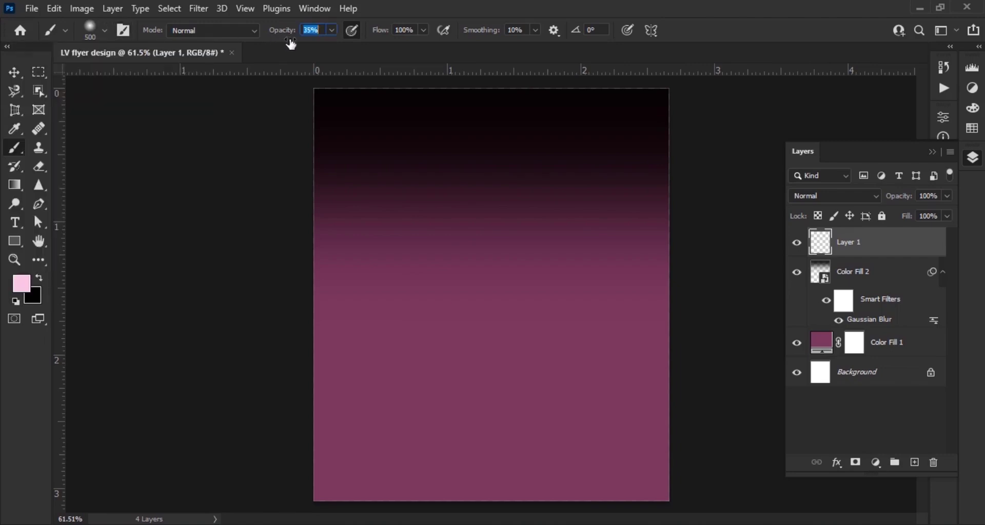
Step: Enlarge the brush to 700 px and paint a soft pink glow along the lower part of the canvas
{"action": "scroll", "coordinate": [528, 295], "scroll_direction": "down", "scroll_amount": 6}
{"action": "key", "text": "bracketright"}
{"action": "key", "text": "bracketright"}
{"action": "mouse_move", "coordinate": [592, 442]}
{"action": "left_mouse_down"}
{"action": "mouse_move", "coordinate": [321, 445]}
{"action": "mouse_move", "coordinate": [527, 441]}
{"action": "mouse_move", "coordinate": [478, 436]}
{"action": "mouse_move", "coordinate": [574, 448]}
{"action": "mouse_move", "coordinate": [624, 417]}
{"action": "left_mouse_up"}
{"action": "scroll", "coordinate": [553, 359], "scroll_direction": "up", "scroll_amount": 7}
Step: Lower the brush opacity to 25% and undo the last pink stroke
{"action": "left_click_drag", "start_coordinate": [282, 32], "coordinate": [276, 34]}
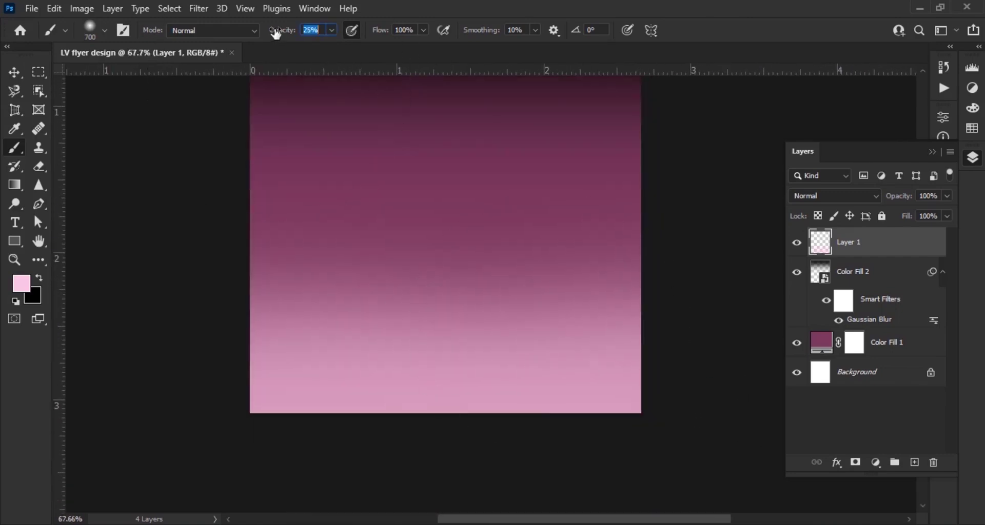
{"action": "scroll", "coordinate": [641, 359], "scroll_direction": "down", "scroll_amount": 3}
{"action": "scroll", "coordinate": [677, 380], "scroll_direction": "up", "scroll_amount": 2}
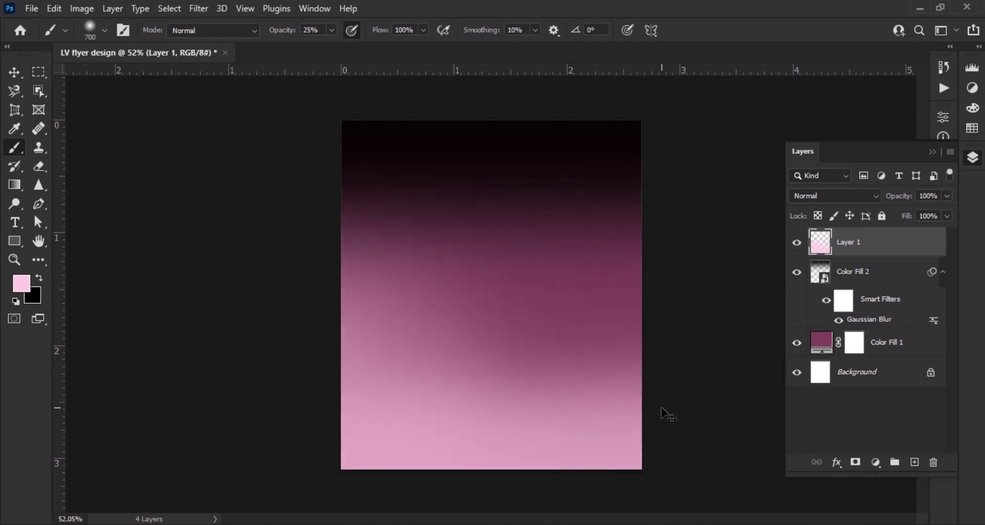
{"action": "key", "text": "ctrl+z"}
Step: Reduce the brush size, blend soft pink over the lower right area of the canvas, and deselect the layer
{"action": "key", "text": "bracketleft"}
{"action": "key", "text": "bracketleft"}
{"action": "mouse_move", "coordinate": [651, 402]}
{"action": "left_mouse_down"}
{"action": "mouse_move", "coordinate": [468, 429]}
{"action": "mouse_move", "coordinate": [634, 431]}
{"action": "left_mouse_up"}
{"action": "scroll", "coordinate": [605, 359], "scroll_direction": "down", "scroll_amount": 2}
{"action": "key", "text": "v"}
{"action": "left_click", "coordinate": [714, 351]}
Step: Change the plum fill layer's color to a more saturated magenta, hex 852157
{"action": "scroll", "coordinate": [712, 350], "scroll_direction": "up", "scroll_amount": 4}
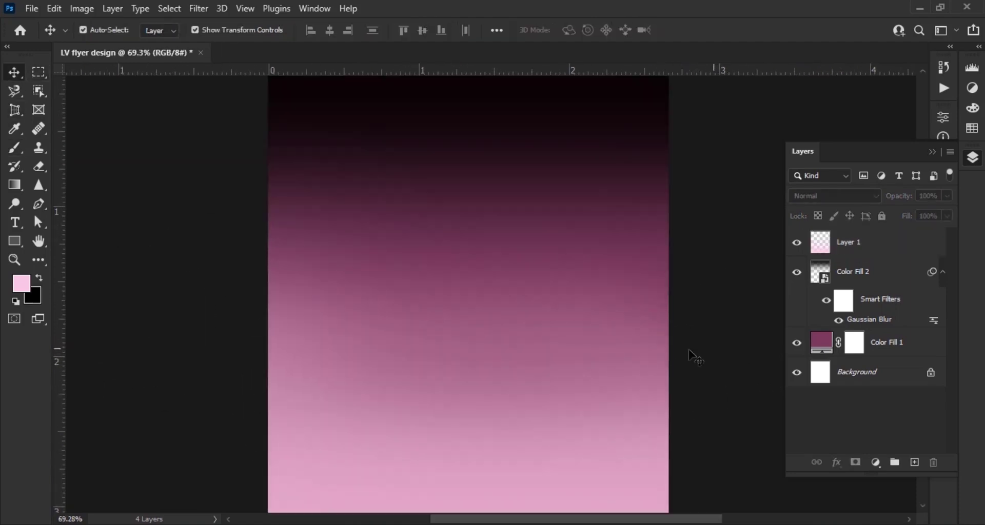
{"action": "scroll", "coordinate": [695, 357], "scroll_direction": "down", "scroll_amount": 1}
{"action": "double_click", "coordinate": [820, 342]}
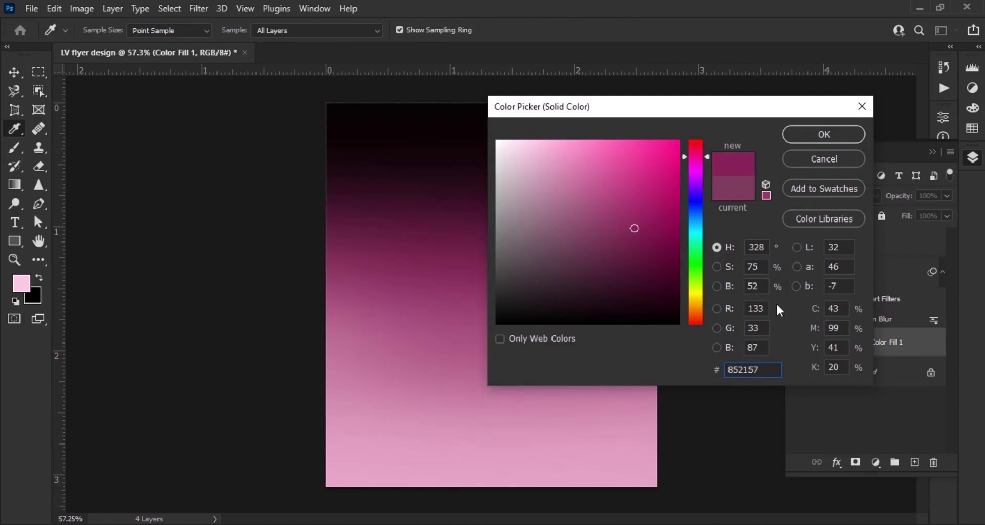
{"action": "left_click", "coordinate": [823, 134]}
Step: Unlock the Background layer, group all four layers as "back" and lock the group
{"action": "scroll", "coordinate": [692, 308], "scroll_direction": "down", "scroll_amount": 1}
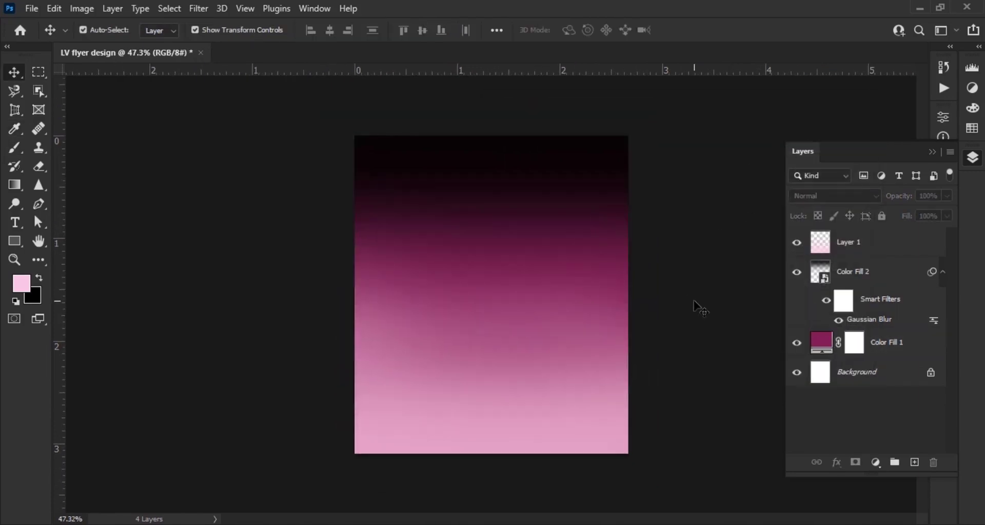
{"action": "scroll", "coordinate": [678, 289], "scroll_direction": "up", "scroll_amount": 1}
{"action": "scroll", "coordinate": [678, 295], "scroll_direction": "down", "scroll_amount": 1}
{"action": "left_click", "coordinate": [900, 252]}
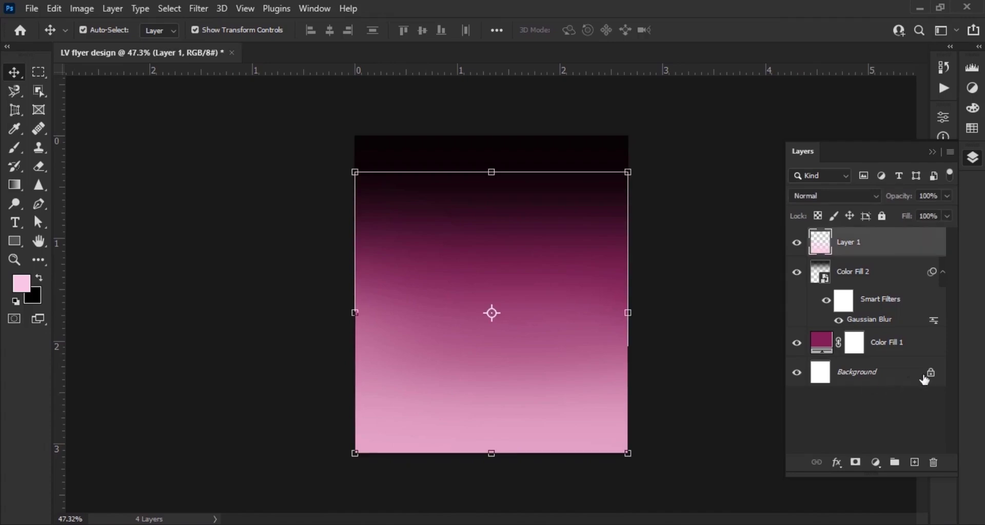
{"action": "left_click", "coordinate": [930, 373]}
{"action": "left_click", "coordinate": [829, 246], "text": "shift"}
{"action": "right_click", "coordinate": [829, 246]}
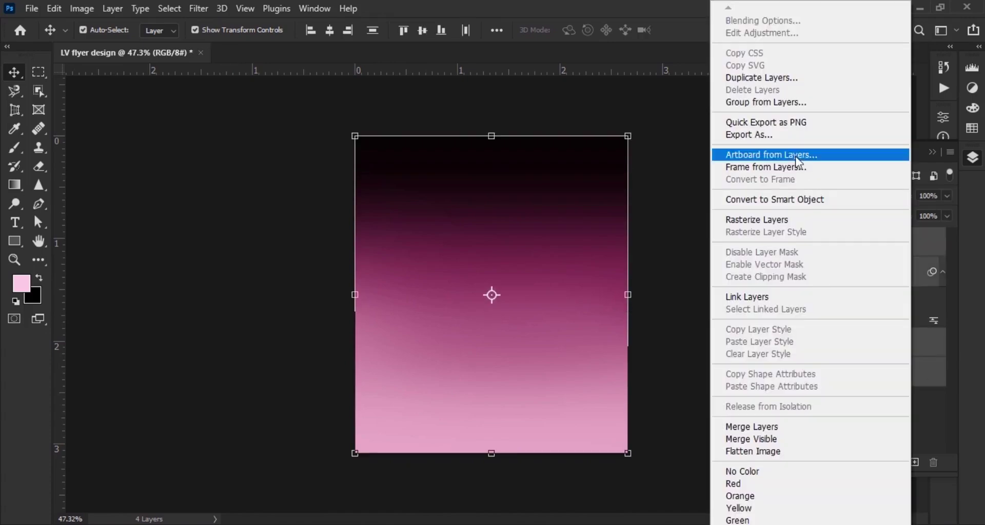
{"action": "left_click", "coordinate": [771, 102]}
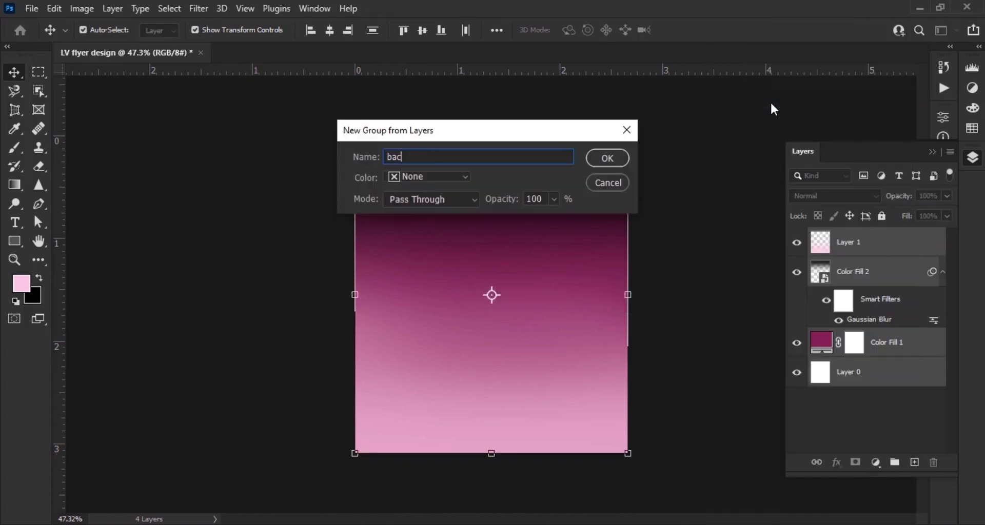
{"action": "left_click", "coordinate": [607, 158]}
{"action": "left_click", "coordinate": [865, 217]}
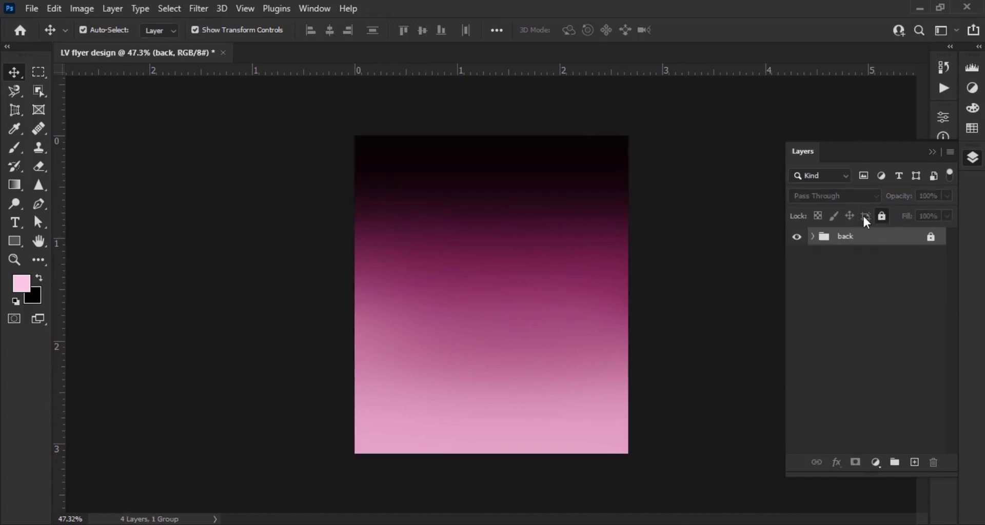
Step: Start a white-filled Pen tool shape with its first anchor just outside the canvas's lower left edge
{"action": "scroll", "coordinate": [667, 413], "scroll_direction": "up", "scroll_amount": 6}
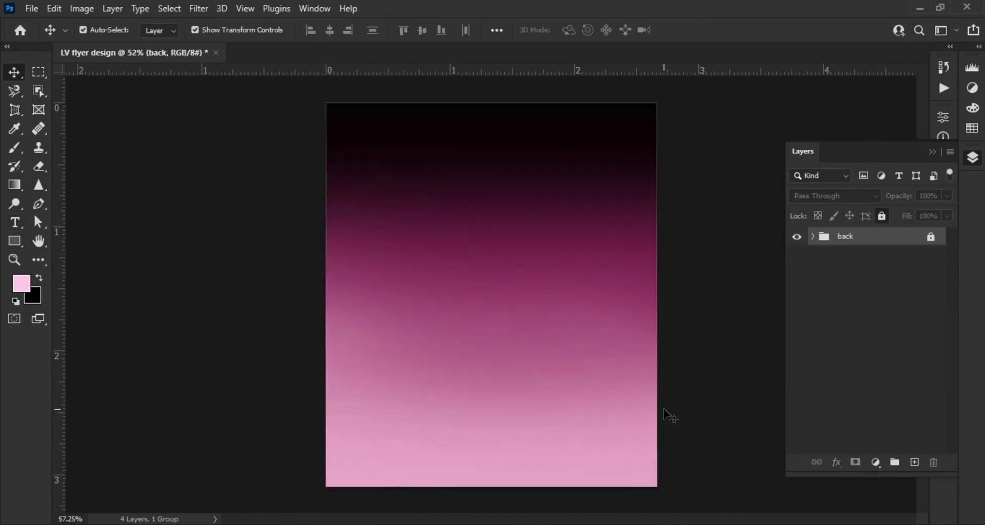
{"action": "left_click_drag", "start_coordinate": [666, 413], "coordinate": [593, 362]}
{"action": "left_click", "coordinate": [39, 203]}
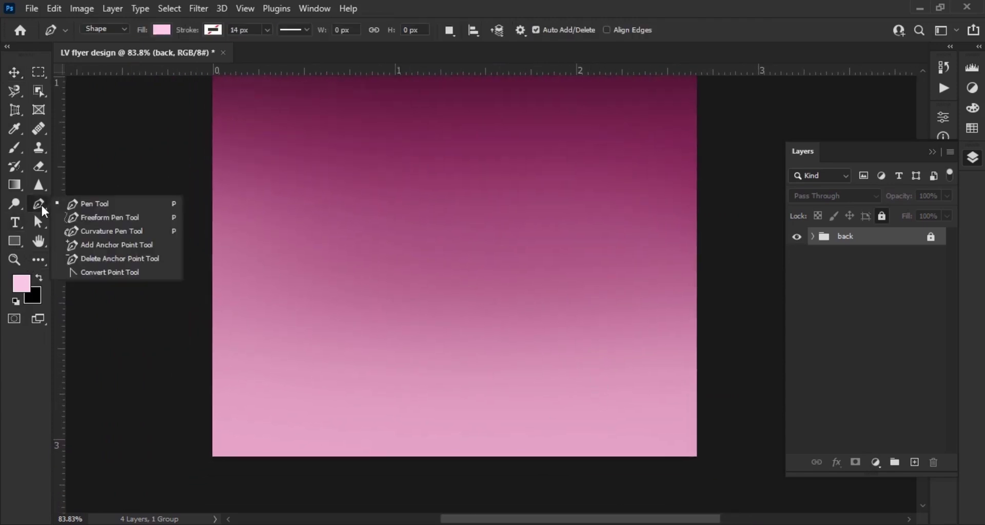
{"action": "left_click", "coordinate": [114, 203]}
{"action": "left_click", "coordinate": [102, 34]}
{"action": "left_click", "coordinate": [105, 44]}
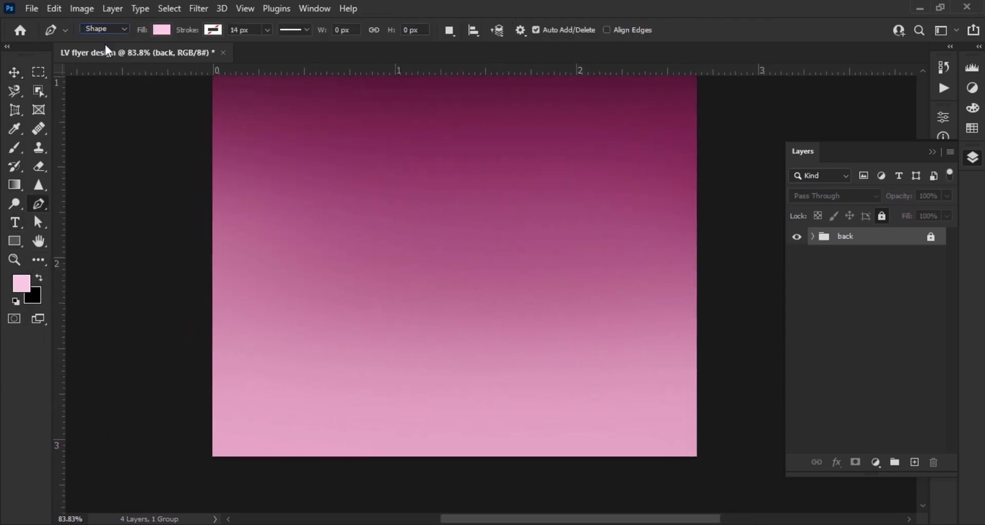
{"action": "left_click", "coordinate": [162, 29]}
{"action": "left_click", "coordinate": [162, 30]}
{"action": "left_click", "coordinate": [200, 405]}
{"action": "key", "text": "ctrl+z"}
{"action": "left_click", "coordinate": [208, 410]}
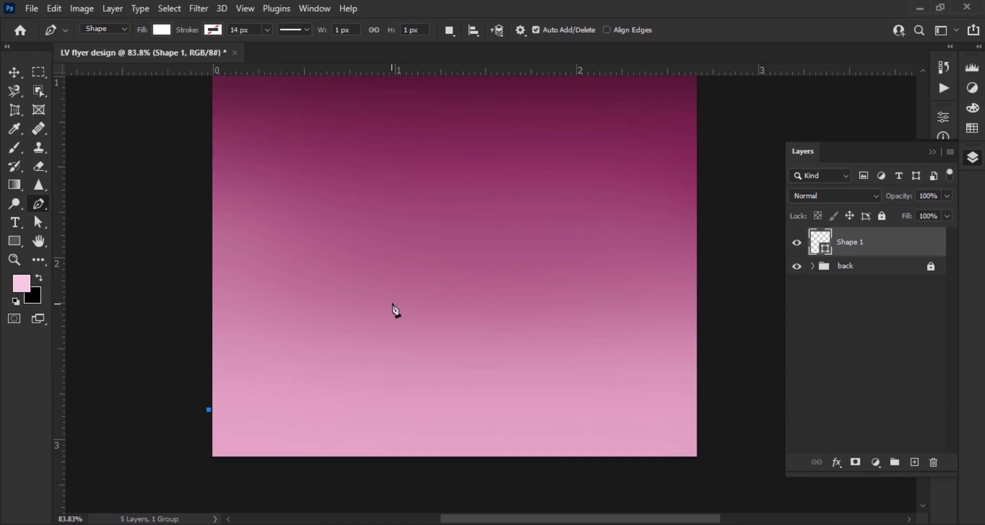
Step: Draw the wave outline with a tall crest and a lower hump reaching past the right edge, closing it below the canvas
{"action": "left_click_drag", "start_coordinate": [523, 337], "coordinate": [507, 315]}
{"action": "left_click", "coordinate": [430, 302], "text": "alt"}
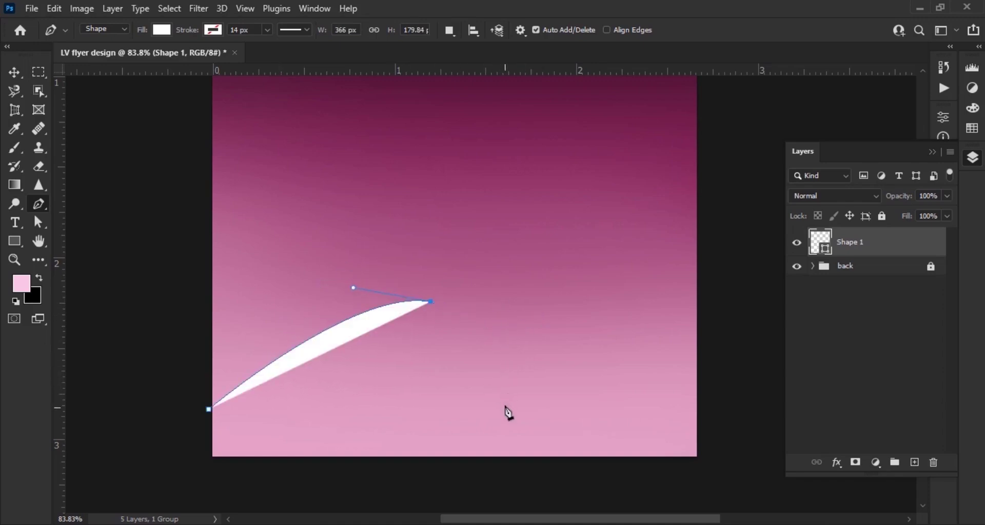
{"action": "left_click_drag", "start_coordinate": [505, 405], "coordinate": [553, 276]}
{"action": "key", "text": "ctrl+z"}
{"action": "left_click", "coordinate": [472, 410], "text": "alt"}
{"action": "left_click_drag", "start_coordinate": [709, 439], "coordinate": [686, 381]}
{"action": "left_click", "coordinate": [709, 440], "text": "alt"}
{"action": "left_click", "coordinate": [703, 472]}
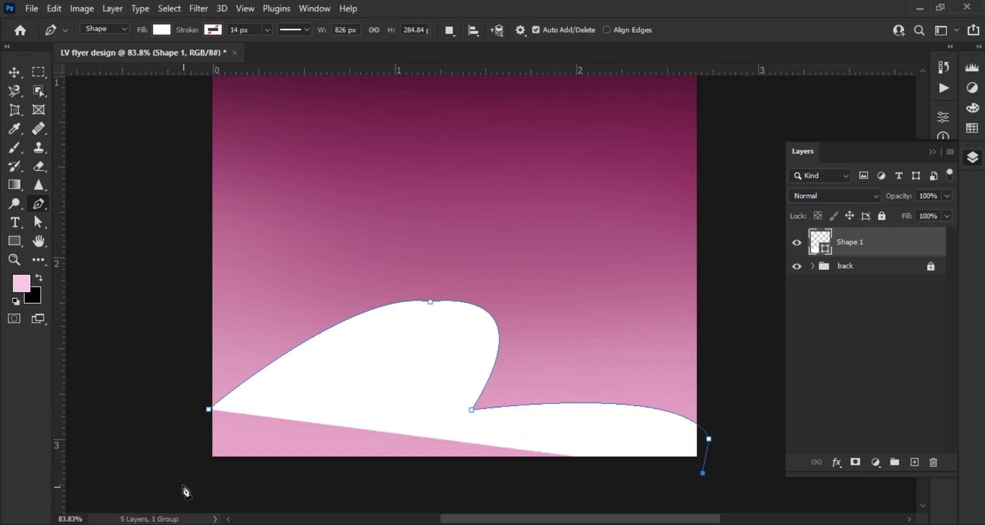
{"action": "left_click", "coordinate": [183, 483]}
{"action": "left_click", "coordinate": [208, 410]}
Step: Smooth the tall crest and the left start point of the wave with the Convert Point tool, adjusting their handles
{"action": "scroll", "coordinate": [495, 399], "scroll_direction": "up", "scroll_amount": 1}
{"action": "right_click", "coordinate": [41, 206]}
{"action": "left_click", "coordinate": [113, 272]}
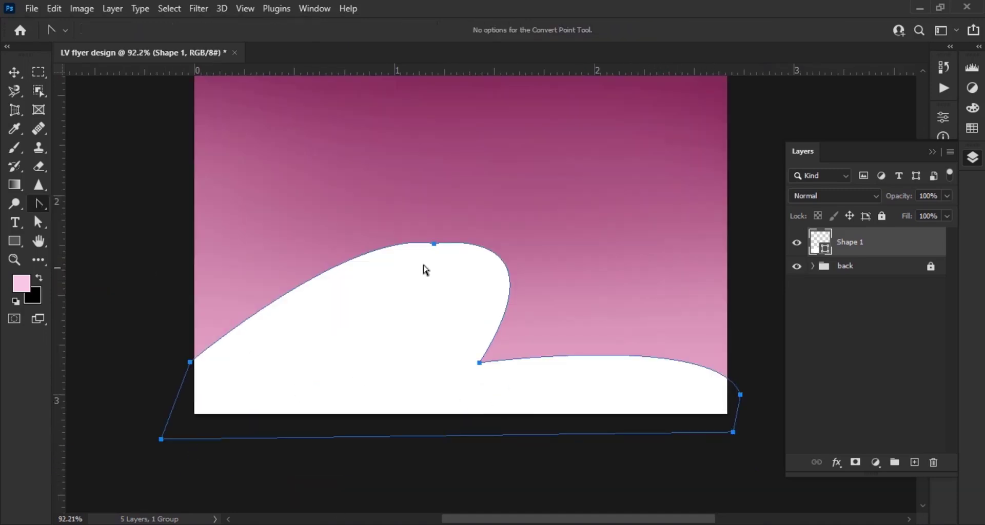
{"action": "left_click_drag", "start_coordinate": [435, 245], "coordinate": [499, 231]}
{"action": "left_click", "coordinate": [192, 362]}
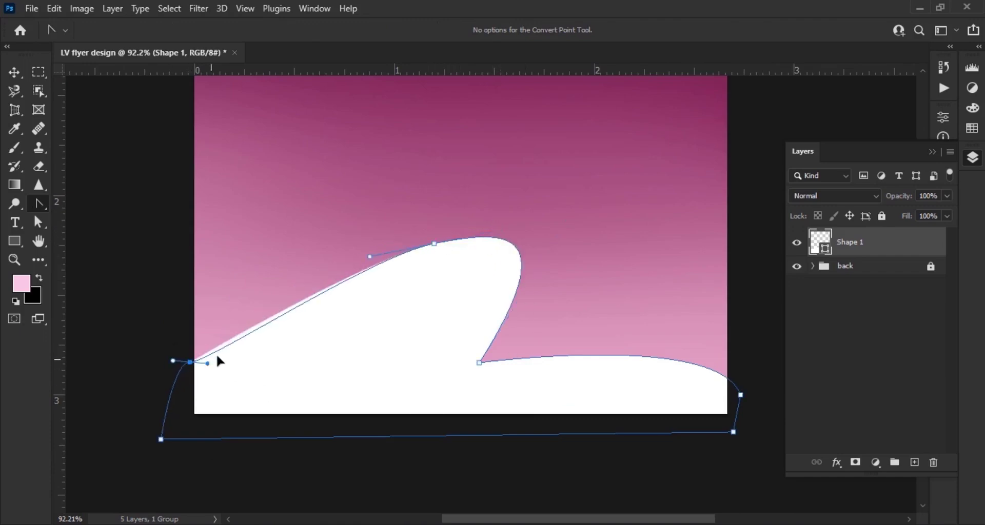
{"action": "mouse_move", "coordinate": [207, 363]}
{"action": "left_mouse_down"}
{"action": "mouse_move", "coordinate": [217, 348]}
{"action": "mouse_move", "coordinate": [210, 369]}
{"action": "left_mouse_up"}
{"action": "left_click_drag", "start_coordinate": [355, 248], "coordinate": [368, 242]}
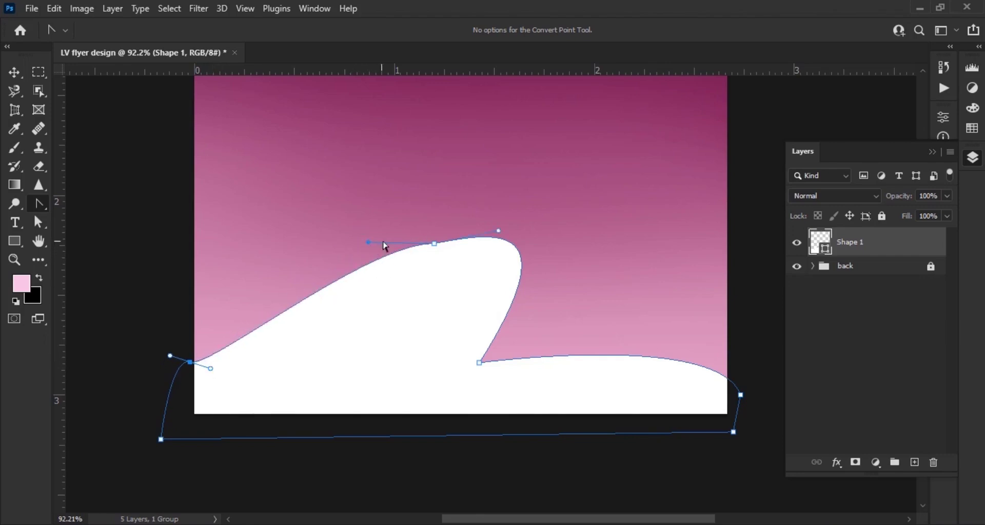
Step: Move the crest anchor slightly up and right and lengthen its handles for a fuller curve
{"action": "right_click", "coordinate": [39, 205]}
{"action": "left_click", "coordinate": [106, 245]}
{"action": "left_click_drag", "start_coordinate": [434, 244], "coordinate": [469, 235]}
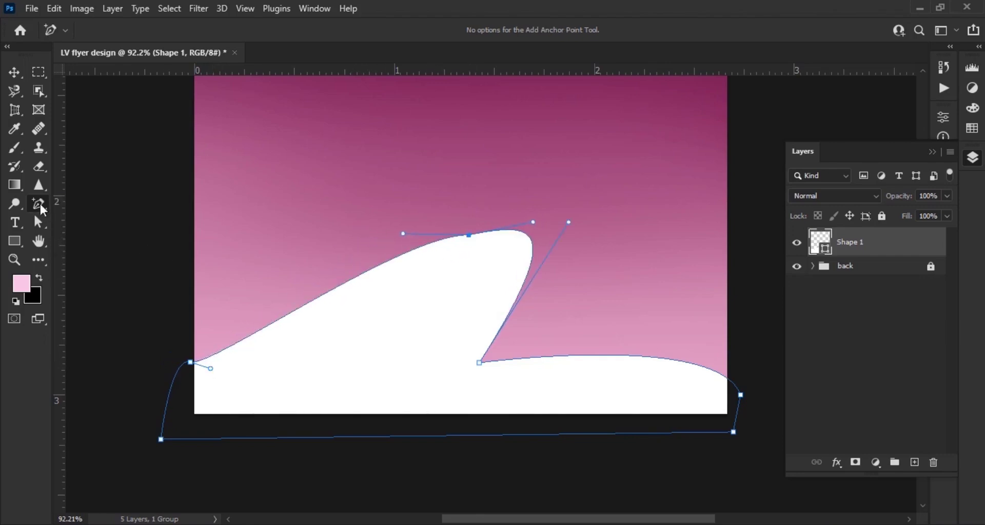
{"action": "right_click", "coordinate": [40, 204]}
{"action": "left_click", "coordinate": [98, 267]}
{"action": "left_click_drag", "start_coordinate": [403, 233], "coordinate": [343, 256]}
{"action": "left_click_drag", "start_coordinate": [533, 222], "coordinate": [568, 236]}
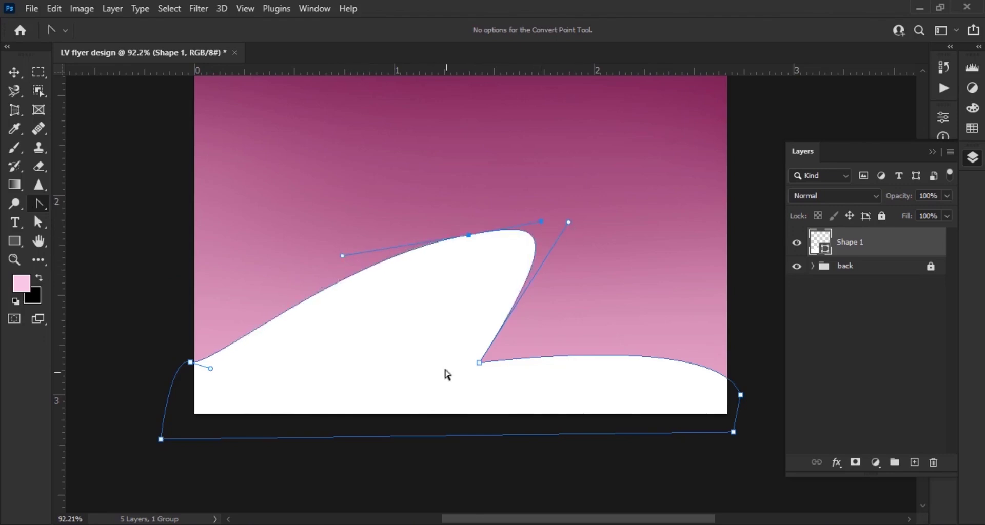
Step: Round the notch between the two humps, reshape the lower hump with its handles, and deselect the shape
{"action": "left_click_drag", "start_coordinate": [479, 363], "coordinate": [608, 263]}
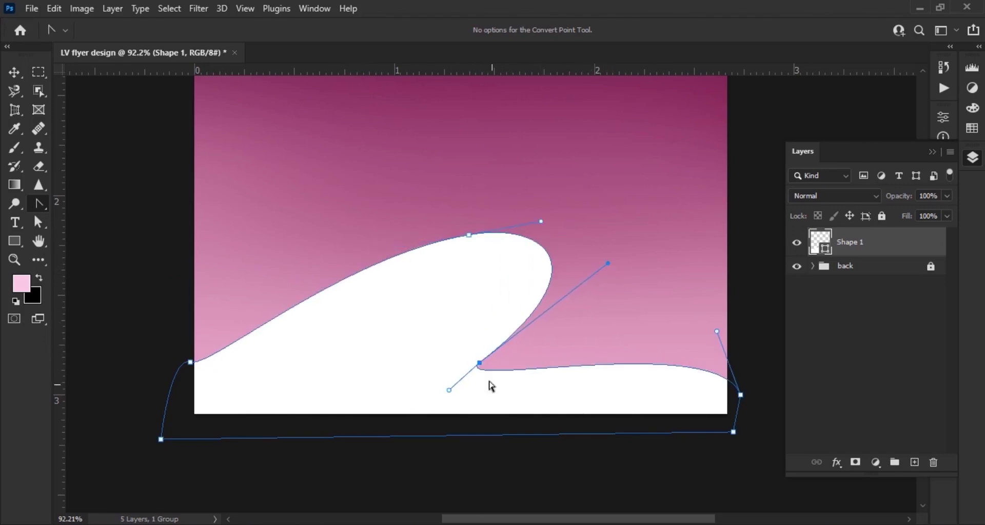
{"action": "left_click_drag", "start_coordinate": [454, 389], "coordinate": [492, 397]}
{"action": "left_click_drag", "start_coordinate": [716, 331], "coordinate": [664, 306]}
{"action": "left_click", "coordinate": [14, 73]}
{"action": "left_click", "coordinate": [335, 485]}
Step: Change the wave shape's fill to magenta, hex 9a2866
{"action": "scroll", "coordinate": [424, 391], "scroll_direction": "down", "scroll_amount": 1}
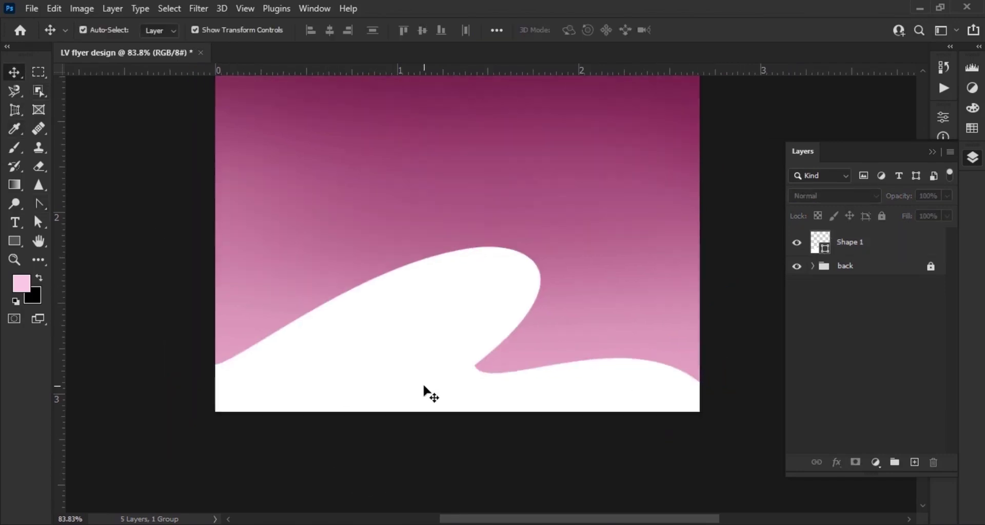
{"action": "scroll", "coordinate": [425, 391], "scroll_direction": "down", "scroll_amount": 3}
{"action": "scroll", "coordinate": [508, 455], "scroll_direction": "up", "scroll_amount": 5}
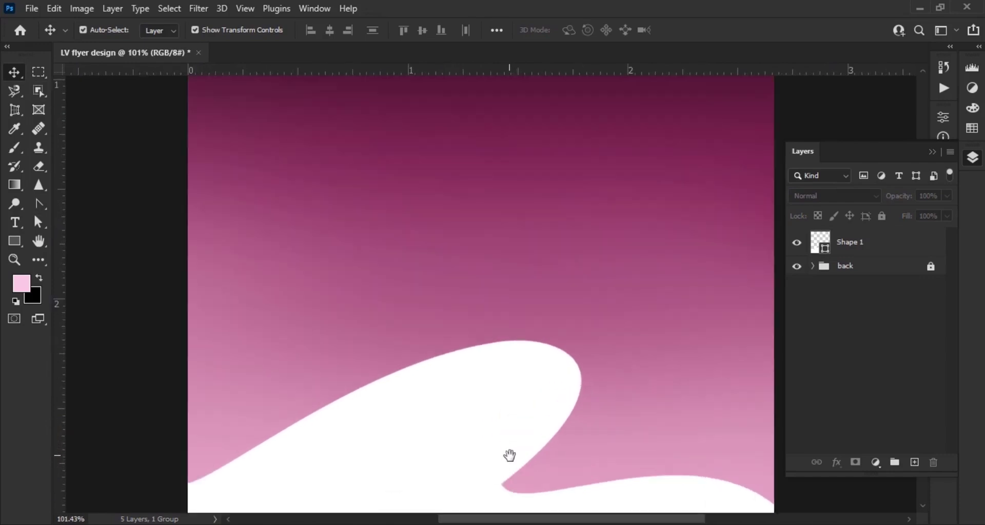
{"action": "left_click_drag", "start_coordinate": [507, 455], "coordinate": [472, 279]}
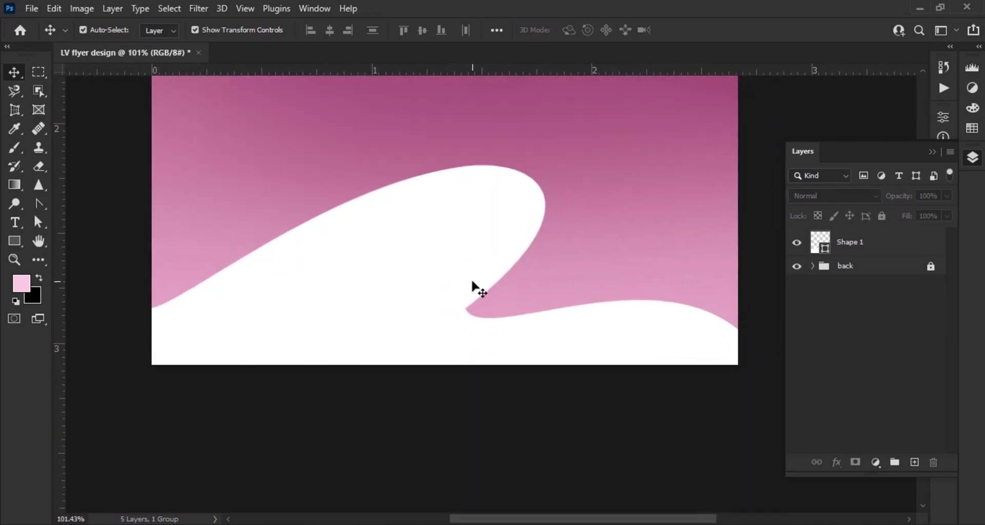
{"action": "scroll", "coordinate": [475, 287], "scroll_direction": "down", "scroll_amount": 1}
{"action": "left_click_drag", "start_coordinate": [627, 310], "coordinate": [611, 359]}
{"action": "left_click", "coordinate": [611, 359]}
{"action": "left_click_drag", "start_coordinate": [641, 238], "coordinate": [634, 309]}
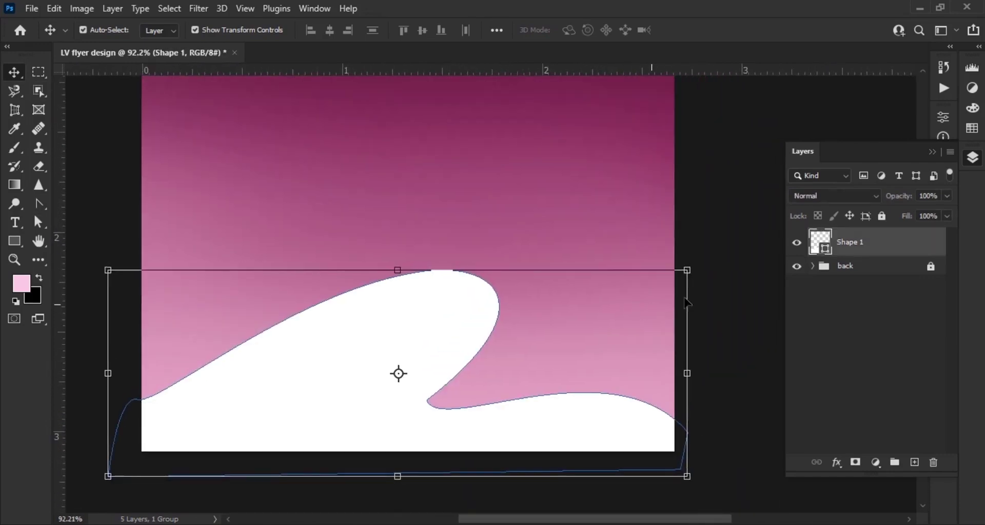
{"action": "double_click", "coordinate": [826, 249]}
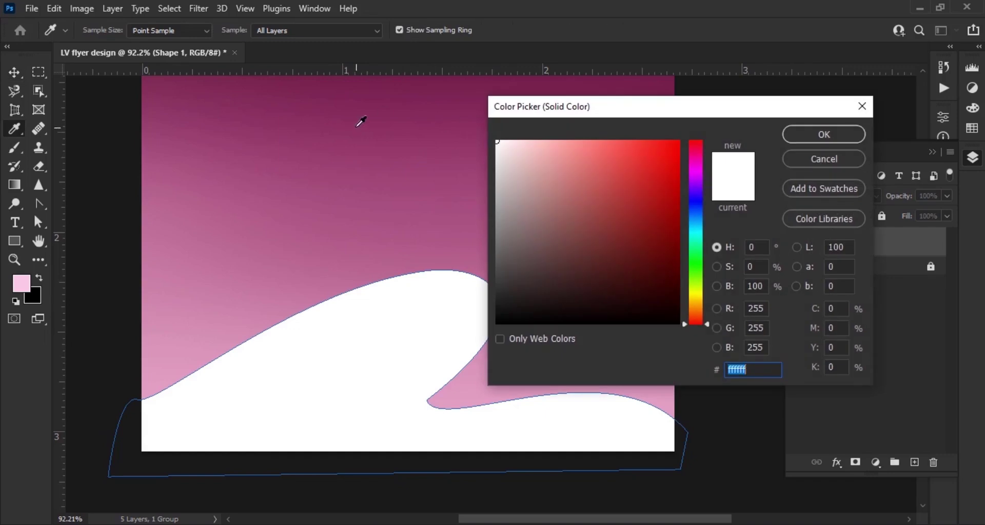
{"action": "left_click", "coordinate": [358, 121]}
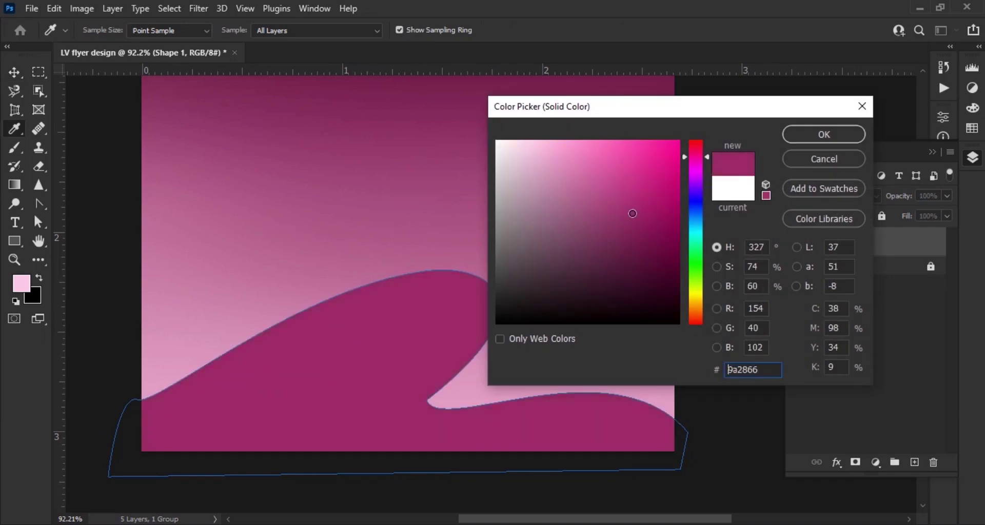
{"action": "key", "text": "Return"}
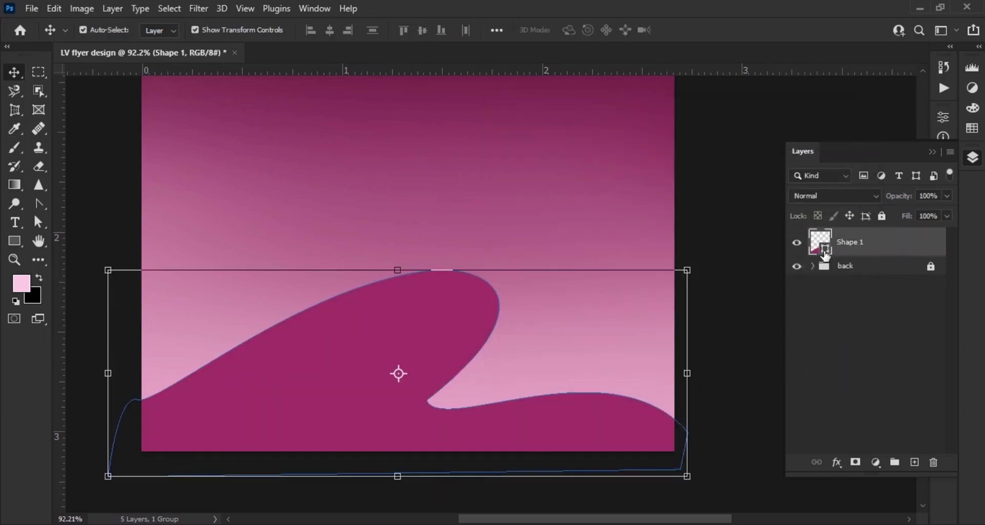
Step: Load the wave's outline as a selection on a new layer and set the foreground color to light pink ffbfe1
{"action": "left_click", "coordinate": [825, 252], "text": "ctrl"}
{"action": "left_click", "coordinate": [914, 462]}
{"action": "left_click_drag", "start_coordinate": [510, 392], "coordinate": [602, 387]}
{"action": "left_click", "coordinate": [21, 288]}
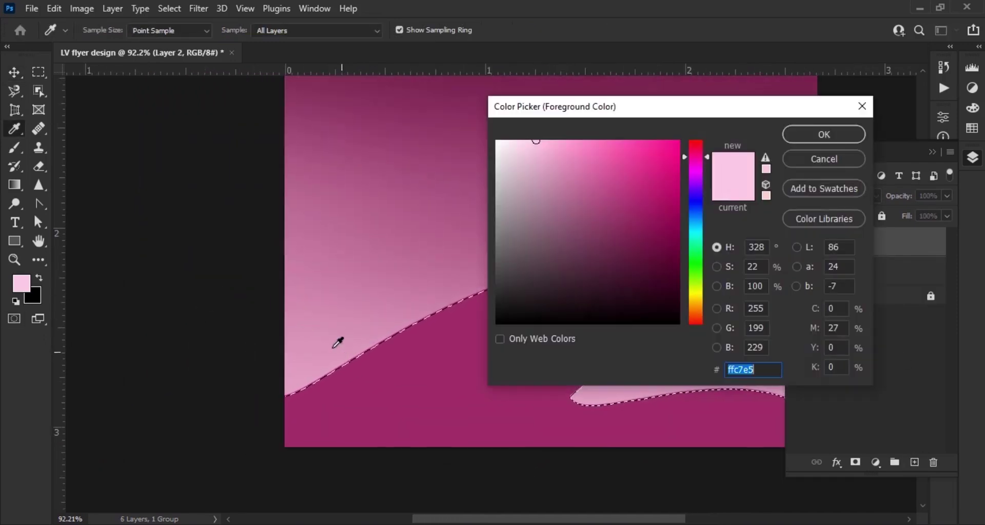
{"action": "left_click", "coordinate": [337, 342]}
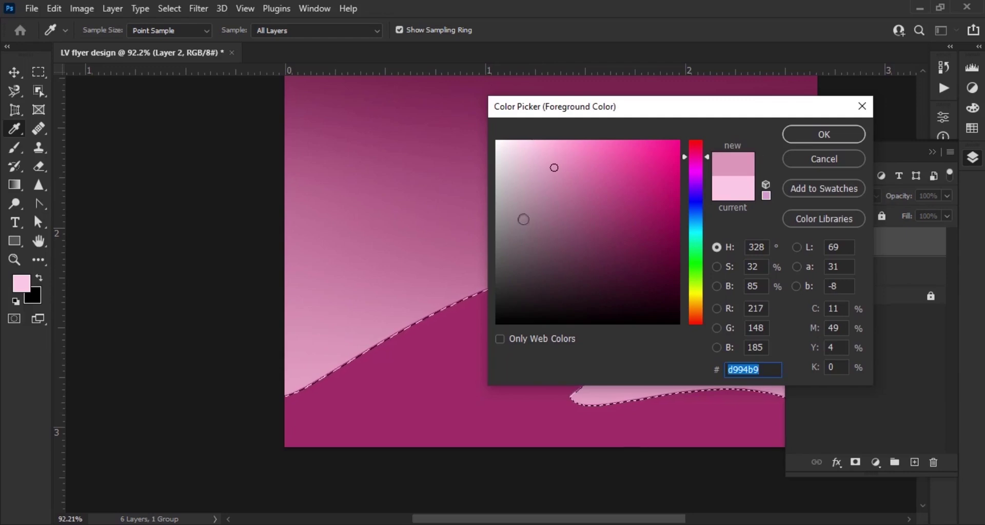
{"action": "left_click", "coordinate": [615, 400]}
{"action": "left_click_drag", "start_coordinate": [541, 158], "coordinate": [542, 122]}
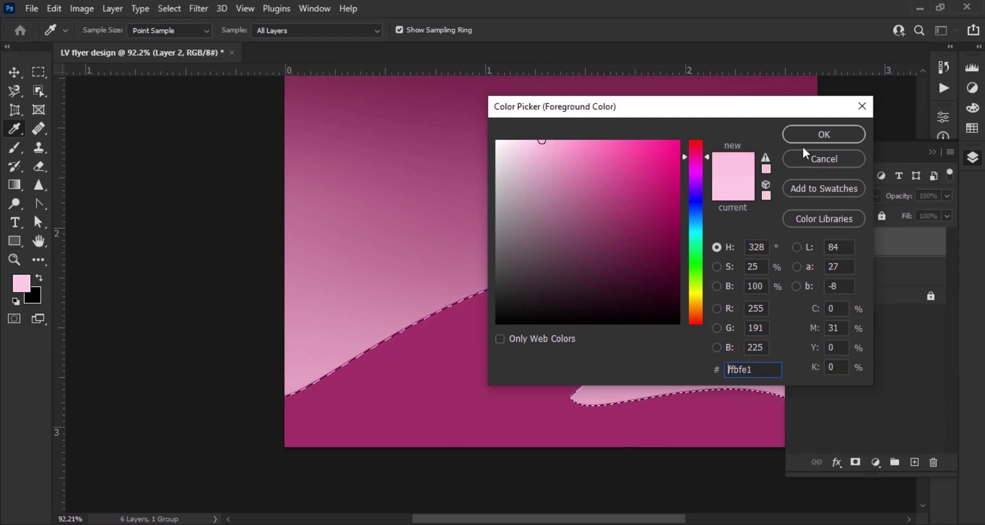
{"action": "left_click", "coordinate": [839, 134]}
Step: Paint light pink along the wave's lower middle with a 250 px soft brush at 53% opacity
{"action": "left_click", "coordinate": [15, 148]}
{"action": "left_click_drag", "start_coordinate": [290, 32], "coordinate": [294, 32]}
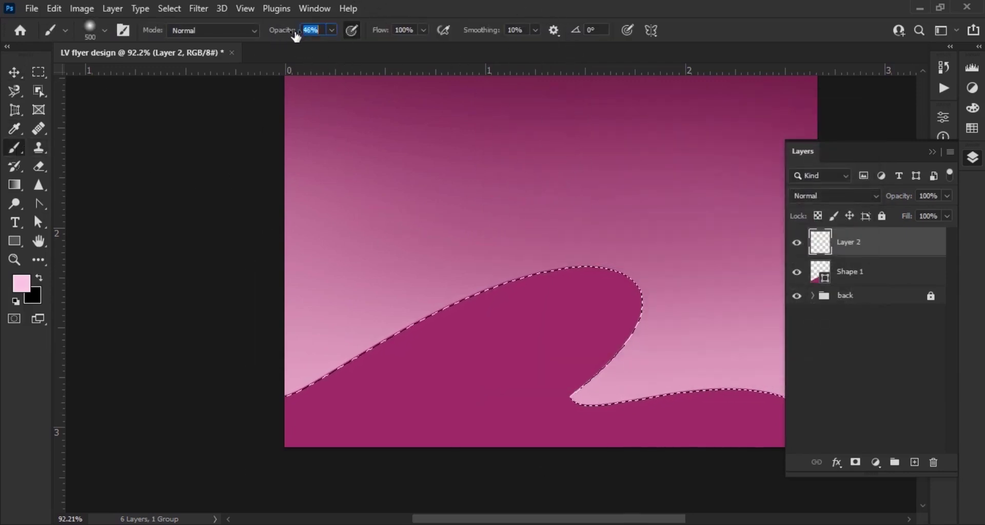
{"action": "key", "text": "p"}
{"action": "key", "text": "b"}
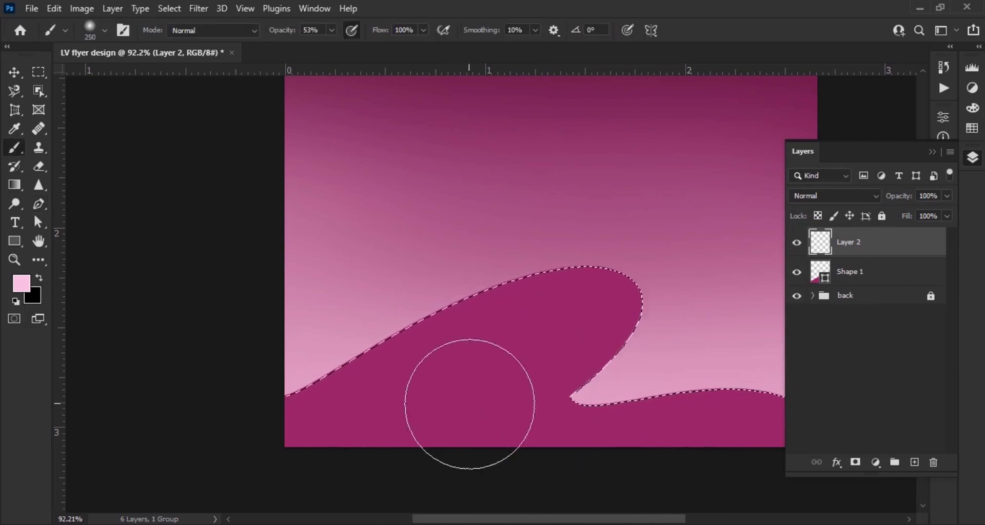
{"action": "scroll", "coordinate": [469, 407], "scroll_direction": "up", "scroll_amount": 6}
{"action": "mouse_move", "coordinate": [512, 419]}
{"action": "left_mouse_down"}
{"action": "mouse_move", "coordinate": [477, 412]}
{"action": "mouse_move", "coordinate": [614, 385]}
{"action": "left_mouse_up"}
Step: Lower the brush opacity to 39%, reduce its size to 150 px and extend the pink glow along the wave's bottom
{"action": "left_click_drag", "start_coordinate": [287, 31], "coordinate": [280, 30]}
{"action": "left_click_drag", "start_coordinate": [233, 355], "coordinate": [349, 349]}
{"action": "key", "text": "bracketleft"}
{"action": "key", "text": "bracketleft"}
{"action": "key", "text": "bracketleft"}
{"action": "scroll", "coordinate": [383, 290], "scroll_direction": "right", "scroll_amount": 10}
{"action": "scroll", "coordinate": [583, 286], "scroll_direction": "down", "scroll_amount": 2}
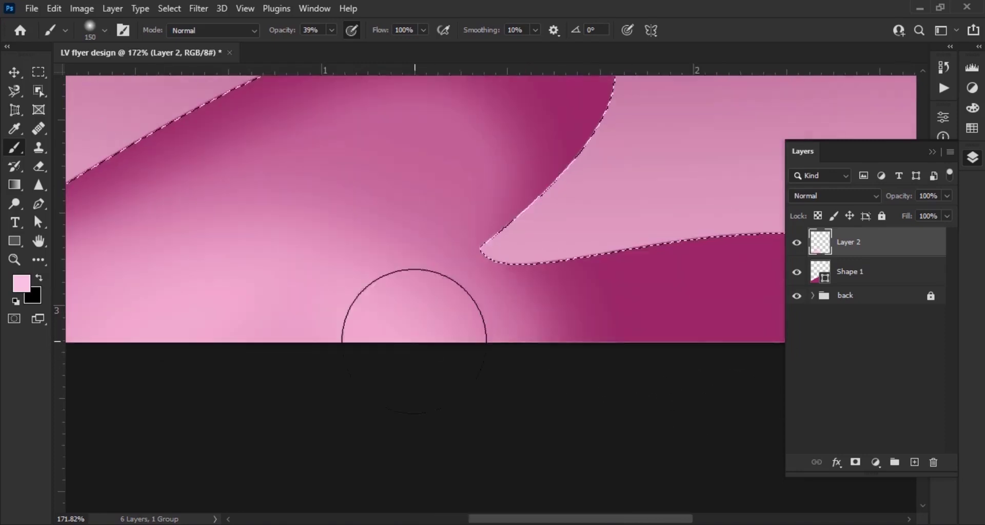
{"action": "scroll", "coordinate": [621, 337], "scroll_direction": "left", "scroll_amount": 8}
{"action": "scroll", "coordinate": [621, 337], "scroll_direction": "up", "scroll_amount": 4}
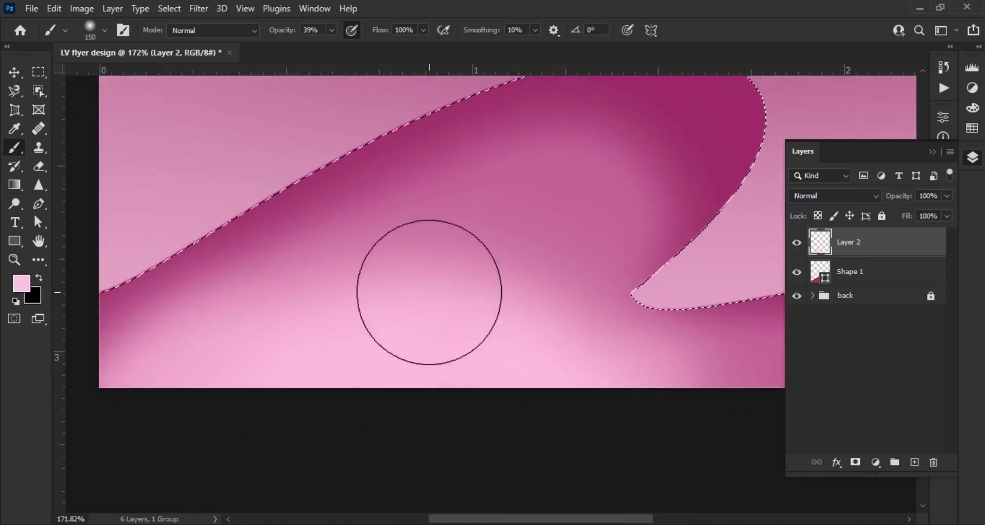
Step: Blend the pink glow up toward the wave's dark edges, reducing the brush to 125 px and 9% opacity
{"action": "mouse_move", "coordinate": [518, 254]}
{"action": "left_mouse_down"}
{"action": "mouse_move", "coordinate": [554, 238]}
{"action": "mouse_move", "coordinate": [429, 229]}
{"action": "left_mouse_up"}
{"action": "mouse_move", "coordinate": [60, 367]}
{"action": "left_mouse_down"}
{"action": "mouse_move", "coordinate": [118, 370]}
{"action": "mouse_move", "coordinate": [14, 385]}
{"action": "left_mouse_up"}
{"action": "key", "text": "v"}
{"action": "key", "text": "b"}
{"action": "scroll", "coordinate": [560, 220], "scroll_direction": "left", "scroll_amount": 2}
{"action": "scroll", "coordinate": [560, 220], "scroll_direction": "up", "scroll_amount": 1}
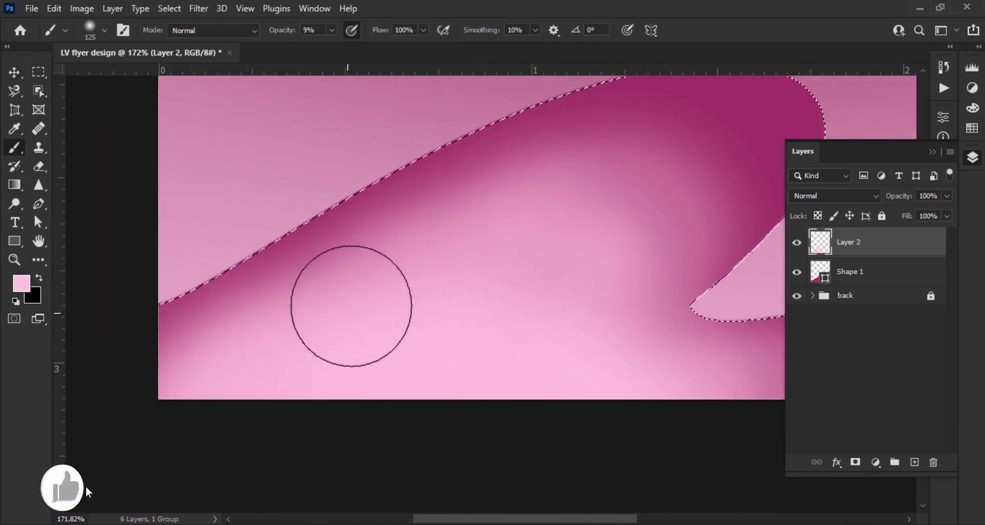
{"action": "scroll", "coordinate": [488, 455], "scroll_direction": "down", "scroll_amount": 14}
{"action": "scroll", "coordinate": [477, 434], "scroll_direction": "up", "scroll_amount": 11}
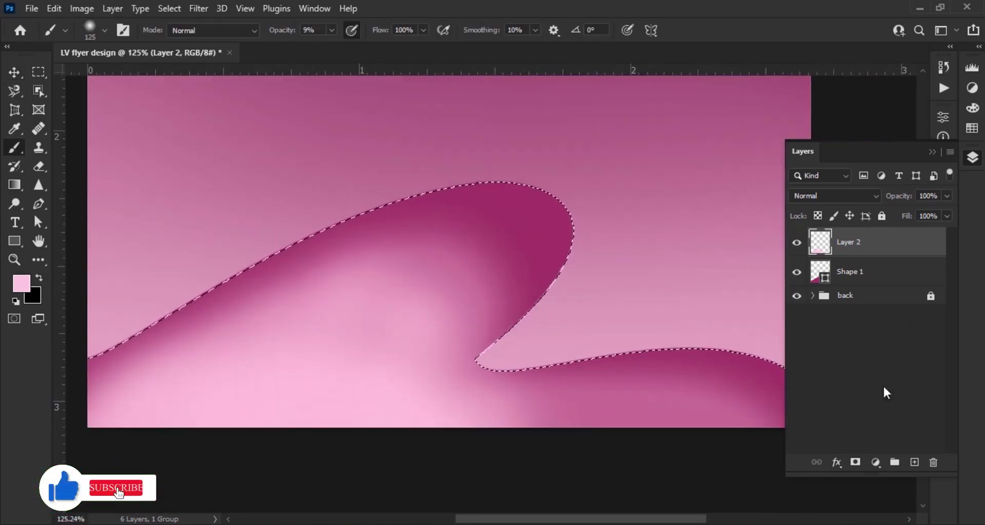
Step: Add a new layer on top and sample a medium pink near the wave's notch as the foreground color
{"action": "left_click", "coordinate": [914, 463]}
{"action": "left_click", "coordinate": [28, 286]}
{"action": "left_click", "coordinate": [478, 360]}
{"action": "left_click", "coordinate": [475, 365]}
{"action": "left_click", "coordinate": [825, 134]}
Step: Paint medium pink inside the wave's crest with a 150 px brush at 28% opacity
{"action": "left_click_drag", "start_coordinate": [288, 32], "coordinate": [298, 32]}
{"action": "scroll", "coordinate": [534, 307], "scroll_direction": "up", "scroll_amount": 7}
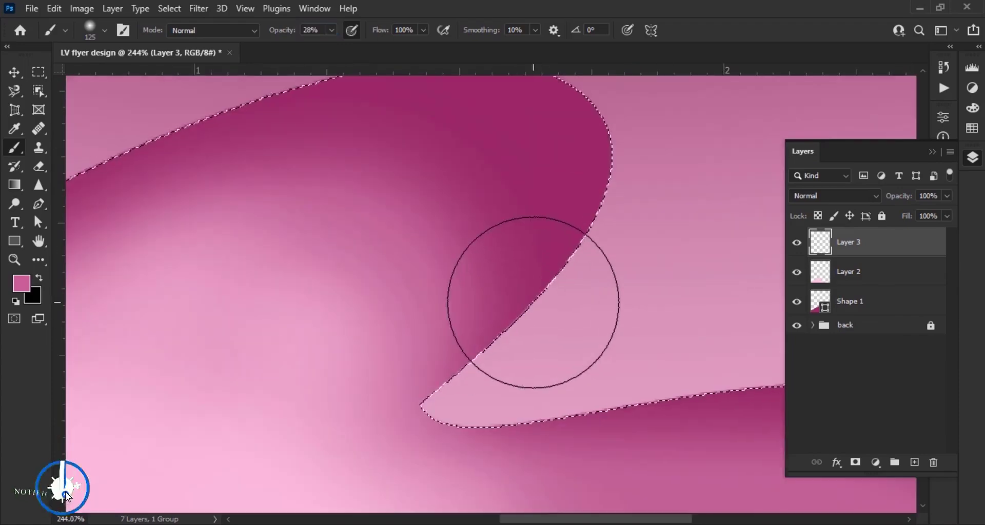
{"action": "key", "text": "bracketright"}
{"action": "mouse_move", "coordinate": [457, 177]}
{"action": "left_mouse_down"}
{"action": "mouse_move", "coordinate": [312, 308]}
{"action": "mouse_move", "coordinate": [535, 315]}
{"action": "left_mouse_up"}
Step: Lower the brush opacity to 5% and blend the medium pink into the lighter area of the wave
{"action": "left_click_drag", "start_coordinate": [278, 32], "coordinate": [266, 33]}
{"action": "mouse_move", "coordinate": [545, 264]}
{"action": "left_mouse_down"}
{"action": "mouse_move", "coordinate": [519, 264]}
{"action": "mouse_move", "coordinate": [433, 219]}
{"action": "mouse_move", "coordinate": [394, 265]}
{"action": "left_mouse_up"}
{"action": "scroll", "coordinate": [394, 264], "scroll_direction": "down", "scroll_amount": 2}
{"action": "scroll", "coordinate": [285, 253], "scroll_direction": "down", "scroll_amount": 4}
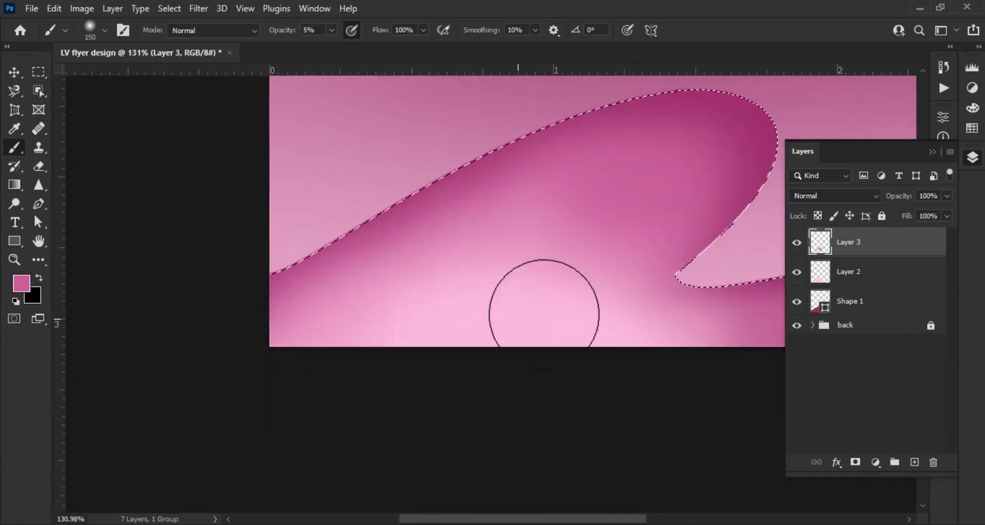
Step: Sample the deep pink of the wave's crest and darken it to a dark magenta for the foreground color
{"action": "scroll", "coordinate": [677, 277], "scroll_direction": "right", "scroll_amount": 3}
{"action": "scroll", "coordinate": [676, 277], "scroll_direction": "up", "scroll_amount": 2}
{"action": "left_click_drag", "start_coordinate": [410, 130], "coordinate": [455, 237]}
{"action": "left_click_drag", "start_coordinate": [463, 286], "coordinate": [414, 362]}
{"action": "left_click", "coordinate": [21, 284]}
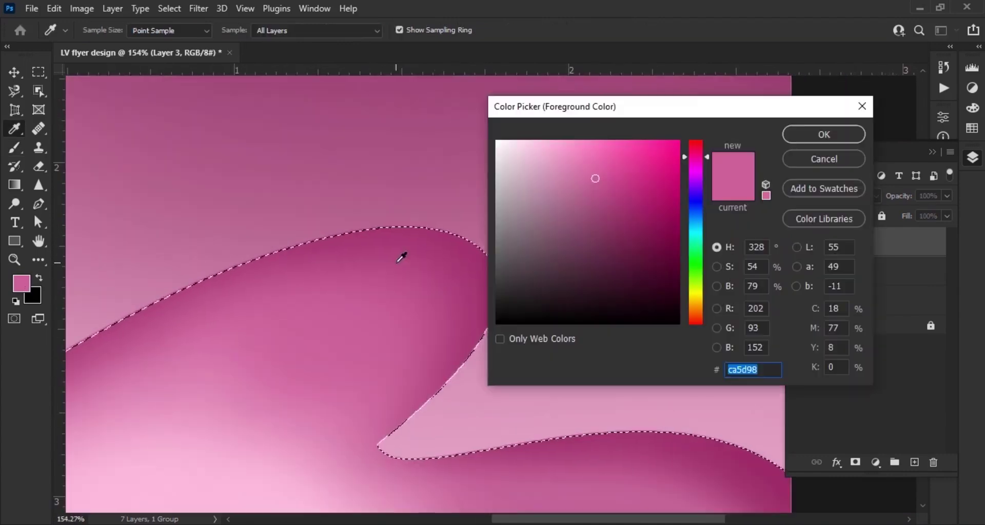
{"action": "left_click", "coordinate": [400, 259]}
{"action": "left_click", "coordinate": [641, 245]}
{"action": "left_click_drag", "start_coordinate": [641, 245], "coordinate": [641, 250]}
{"action": "left_click", "coordinate": [823, 135]}
Step: Shade the outer edge of the wave's crest in dark magenta with a 125 px brush at 14% opacity
{"action": "left_click_drag", "start_coordinate": [290, 34], "coordinate": [295, 33]}
{"action": "scroll", "coordinate": [468, 267], "scroll_direction": "up", "scroll_amount": 3}
{"action": "left_click_drag", "start_coordinate": [469, 268], "coordinate": [501, 316]}
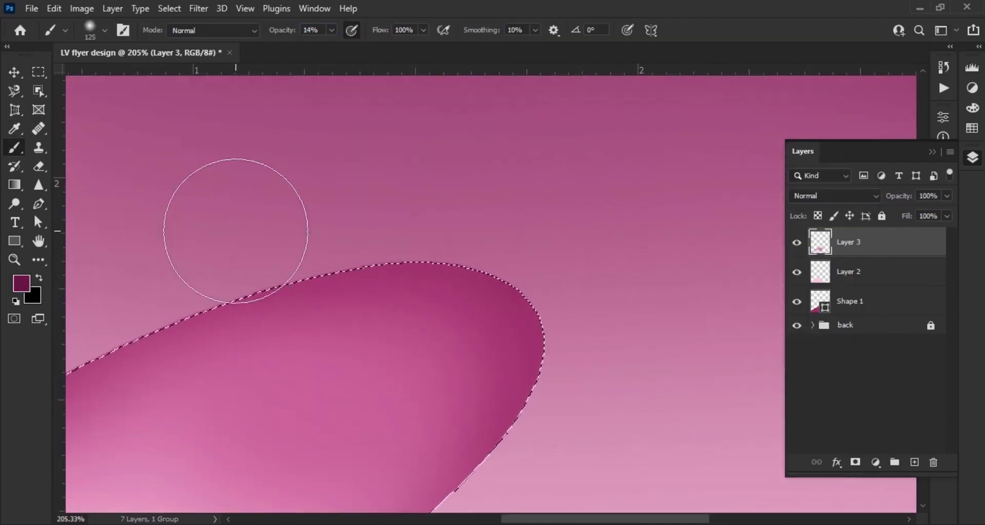
{"action": "left_click_drag", "start_coordinate": [236, 230], "coordinate": [535, 252]}
{"action": "scroll", "coordinate": [534, 253], "scroll_direction": "down", "scroll_amount": 2}
{"action": "scroll", "coordinate": [535, 252], "scroll_direction": "left", "scroll_amount": 1}
Step: Darken the edge of the smaller right-hand swell of the wave with the brush at 12% opacity
{"action": "mouse_move", "coordinate": [280, 33]}
{"action": "left_mouse_down"}
{"action": "mouse_move", "coordinate": [266, 32]}
{"action": "mouse_move", "coordinate": [281, 31]}
{"action": "left_mouse_up"}
{"action": "scroll", "coordinate": [576, 263], "scroll_direction": "down", "scroll_amount": 3}
{"action": "scroll", "coordinate": [576, 264], "scroll_direction": "right", "scroll_amount": 5}
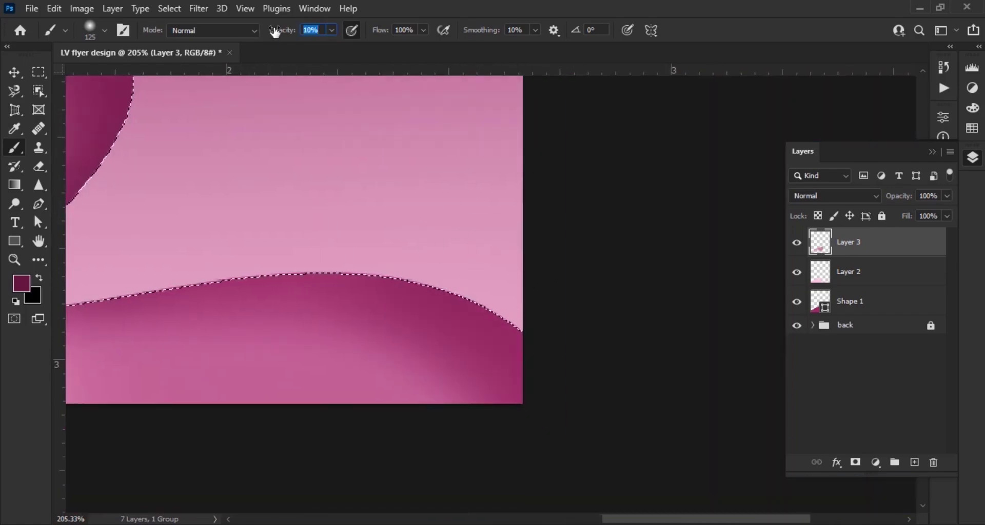
{"action": "scroll", "coordinate": [616, 289], "scroll_direction": "down", "scroll_amount": 3}
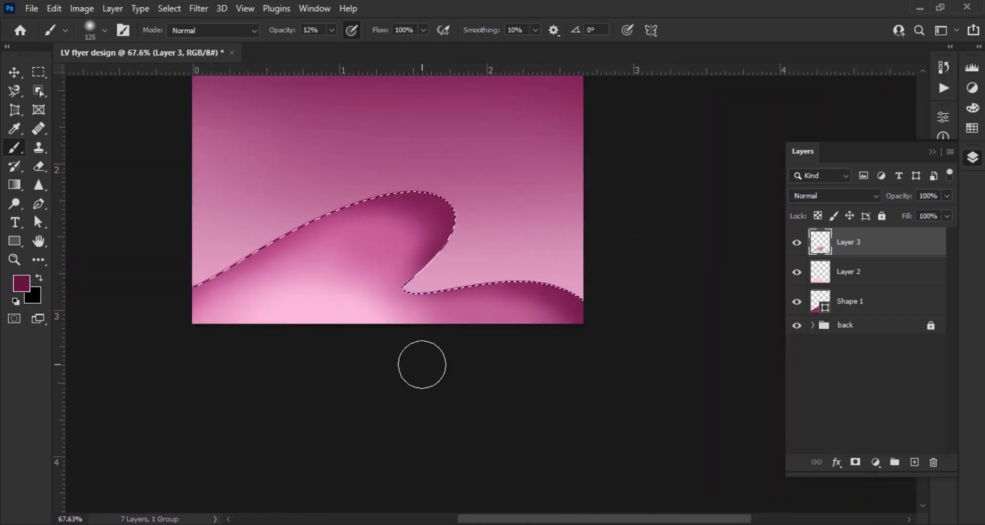
Step: Blend the dark shading into the crest with a 250 px brush at 5% opacity and clear the selection
{"action": "left_click_drag", "start_coordinate": [280, 35], "coordinate": [282, 35]}
{"action": "scroll", "coordinate": [358, 231], "scroll_direction": "up", "scroll_amount": 5}
{"action": "scroll", "coordinate": [446, 248], "scroll_direction": "up", "scroll_amount": 2}
{"action": "key", "text": "bracketright"}
{"action": "key", "text": "bracketright"}
{"action": "key", "text": "bracketright"}
{"action": "key", "text": "bracketright"}
{"action": "key", "text": "bracketright"}
{"action": "key", "text": "bracketright"}
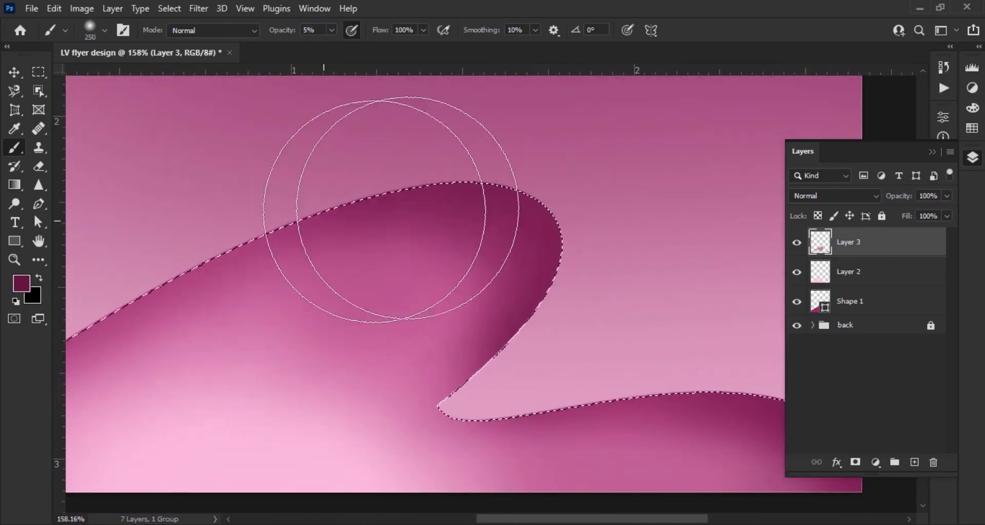
{"action": "left_click_drag", "start_coordinate": [377, 211], "coordinate": [371, 319]}
{"action": "scroll", "coordinate": [569, 299], "scroll_direction": "down", "scroll_amount": 4}
{"action": "key", "text": "bracketleft"}
{"action": "key", "text": "ctrl+d"}
{"action": "scroll", "coordinate": [492, 359], "scroll_direction": "down", "scroll_amount": 5}
{"action": "key", "text": "v"}
{"action": "left_click", "coordinate": [640, 459]}
{"action": "scroll", "coordinate": [639, 454], "scroll_direction": "up", "scroll_amount": 6}
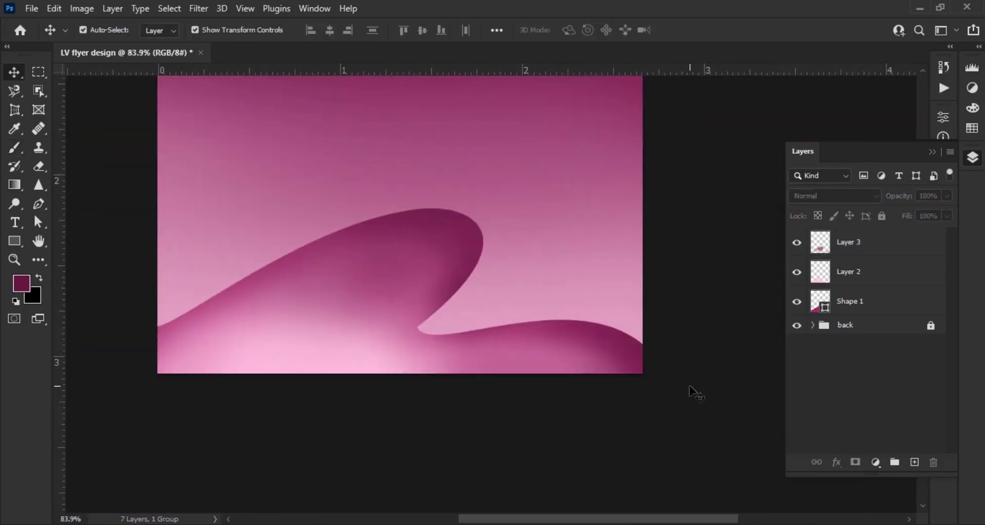
Step: Add an Inner Shadow effect to the Shape 1 wave layer
{"action": "left_click", "coordinate": [901, 313]}
{"action": "scroll", "coordinate": [708, 400], "scroll_direction": "down", "scroll_amount": 2}
{"action": "left_click_drag", "start_coordinate": [711, 407], "coordinate": [633, 396]}
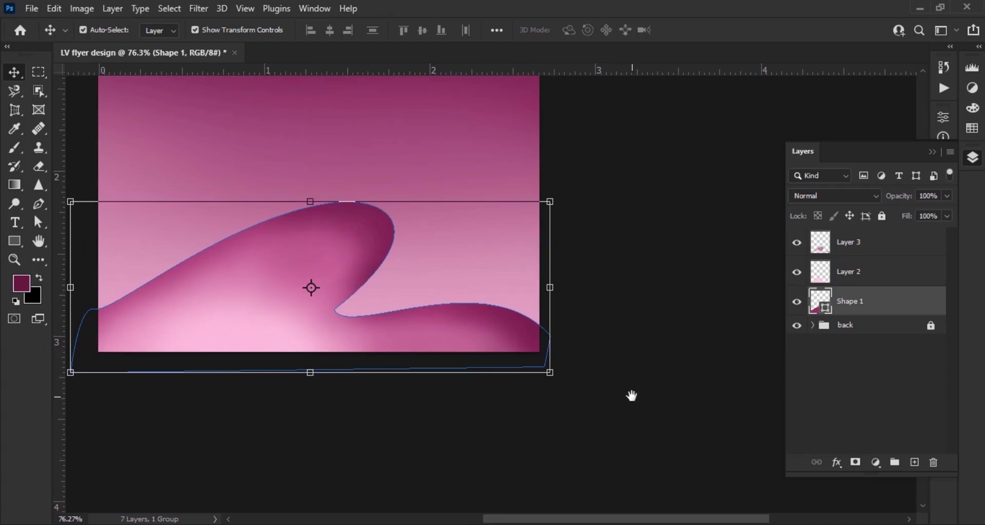
{"action": "left_click", "coordinate": [836, 463]}
{"action": "left_click", "coordinate": [872, 329]}
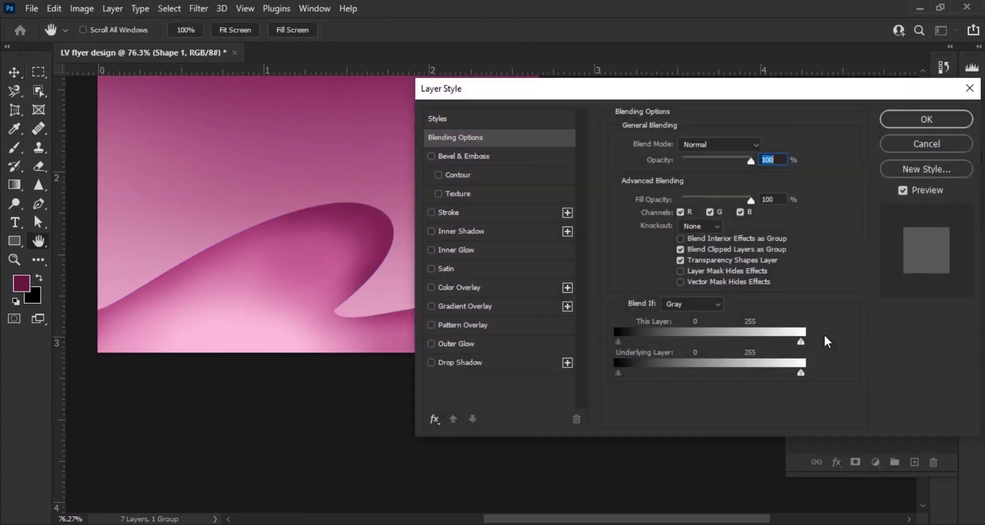
{"action": "left_click_drag", "start_coordinate": [528, 102], "coordinate": [673, 67]}
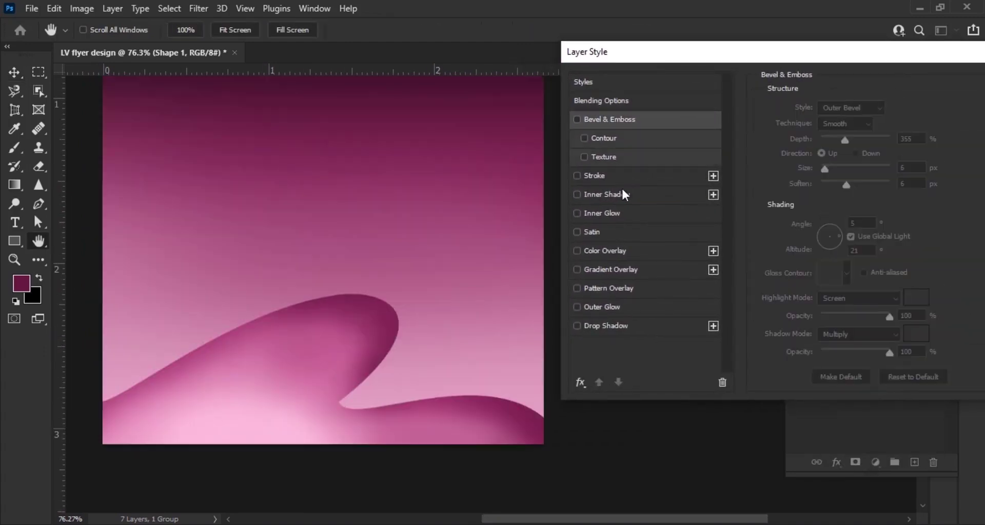
{"action": "left_click", "coordinate": [622, 195]}
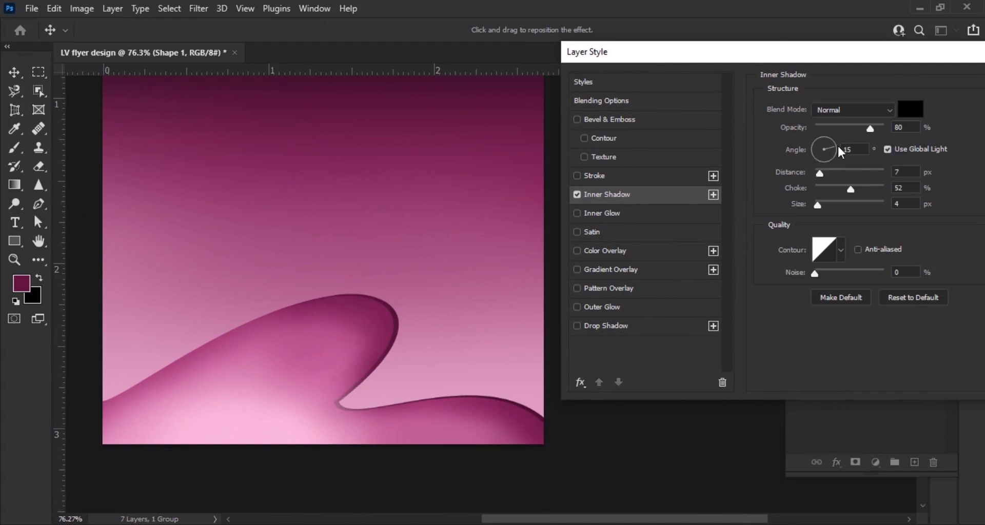
Step: Apply the inner shadow in very dark maroon with 100% opacity, 3° angle, 52% choke and a multi-peak contour
{"action": "left_click", "coordinate": [910, 109]}
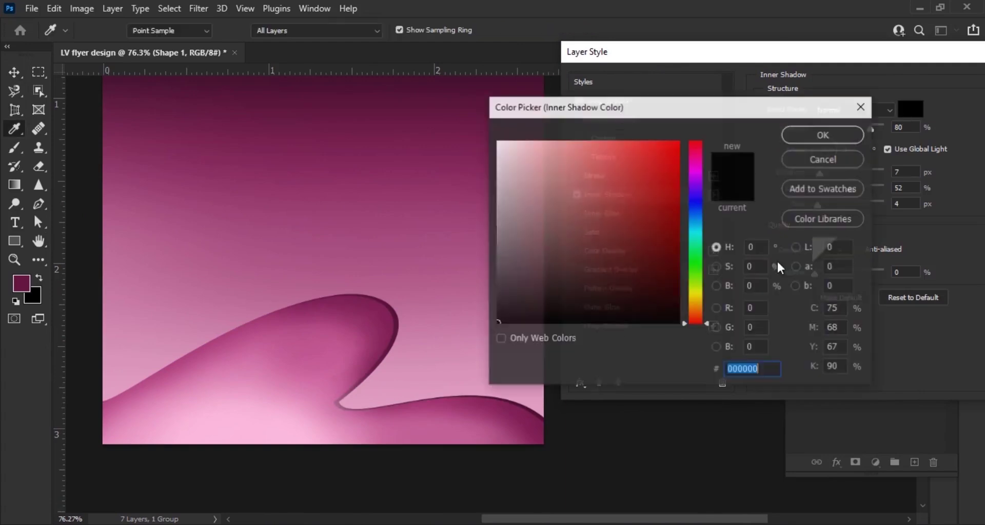
{"action": "left_click", "coordinate": [706, 152]}
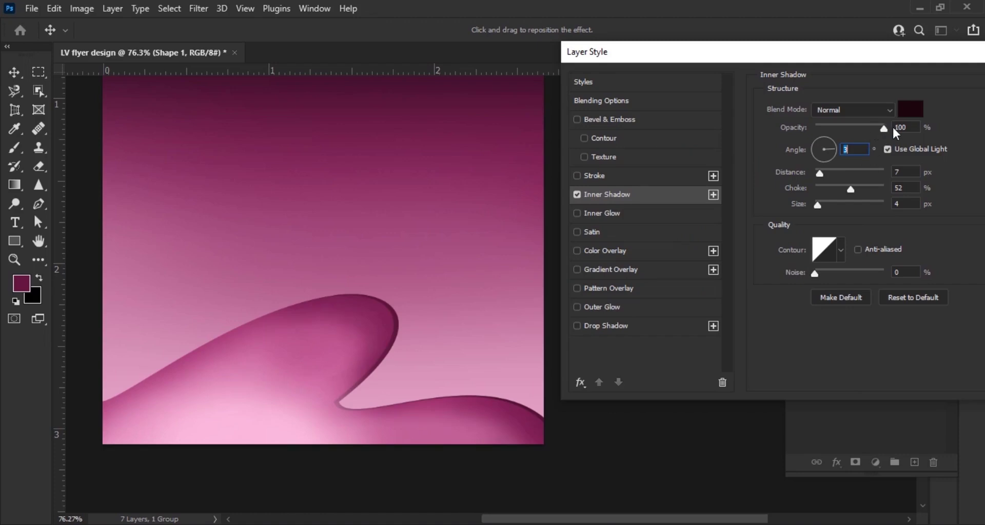
{"action": "left_click_drag", "start_coordinate": [839, 186], "coordinate": [818, 202]}
{"action": "left_click", "coordinate": [841, 250]}
{"action": "left_click", "coordinate": [841, 253]}
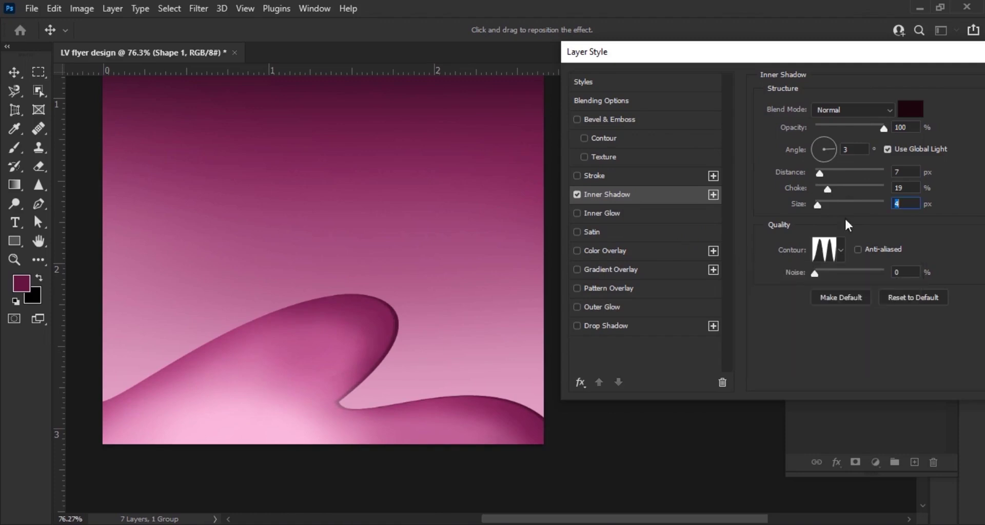
{"action": "left_click", "coordinate": [820, 172]}
{"action": "left_click_drag", "start_coordinate": [826, 188], "coordinate": [851, 189]}
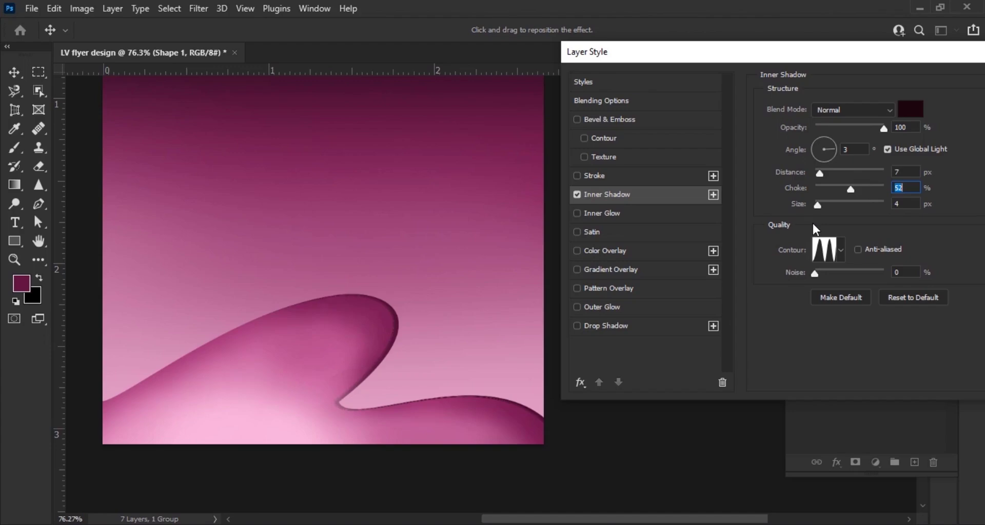
{"action": "left_click_drag", "start_coordinate": [923, 45], "coordinate": [735, 64]}
{"action": "left_click", "coordinate": [871, 105]}
{"action": "left_click", "coordinate": [654, 426]}
{"action": "scroll", "coordinate": [334, 416], "scroll_direction": "up", "scroll_amount": 5}
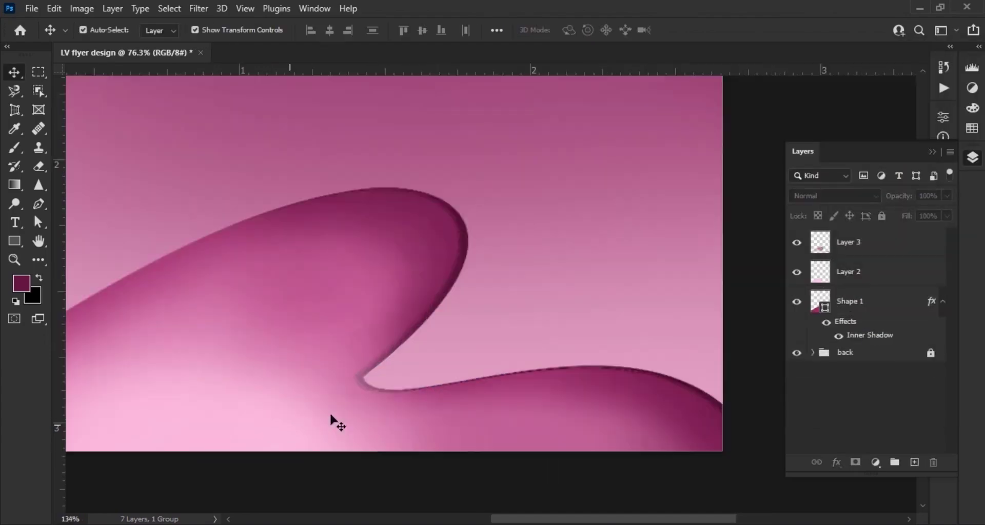
{"action": "scroll", "coordinate": [467, 282], "scroll_direction": "up", "scroll_amount": 10}
{"action": "scroll", "coordinate": [469, 284], "scroll_direction": "down", "scroll_amount": 12}
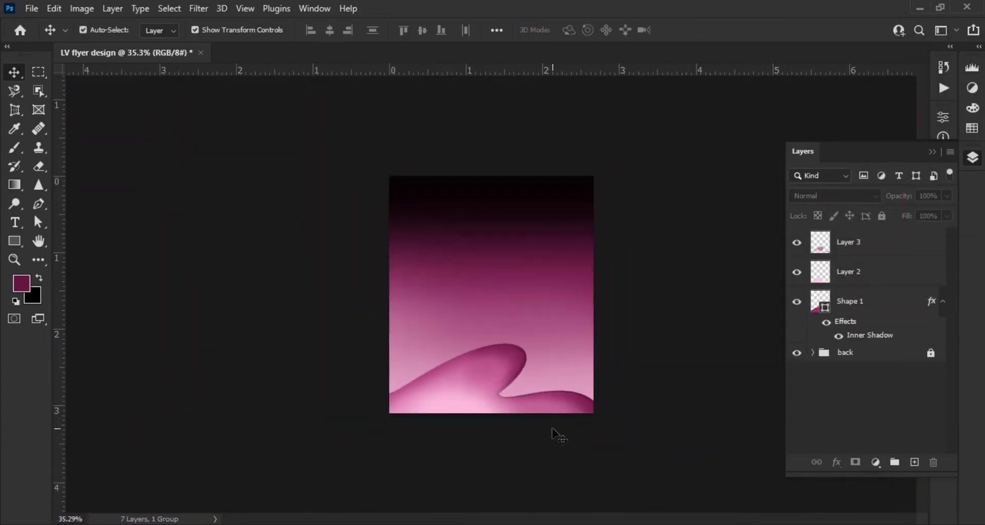
Step: Group Layer 3, Layer 2 and Shape 1 as "set" and lock the group
{"action": "scroll", "coordinate": [556, 438], "scroll_direction": "up", "scroll_amount": 3}
{"action": "left_click", "coordinate": [871, 251]}
{"action": "left_click", "coordinate": [867, 308], "text": "shift"}
{"action": "right_click", "coordinate": [867, 314]}
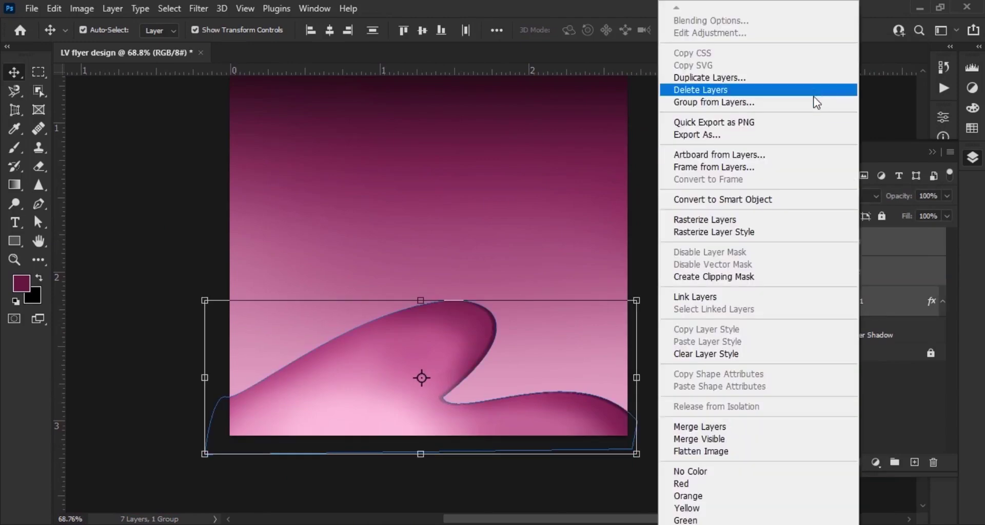
{"action": "left_click", "coordinate": [816, 106]}
{"action": "type", "text": "set"}
{"action": "left_click", "coordinate": [607, 158]}
{"action": "left_click", "coordinate": [882, 216]}
{"action": "scroll", "coordinate": [623, 462], "scroll_direction": "down", "scroll_amount": 2}
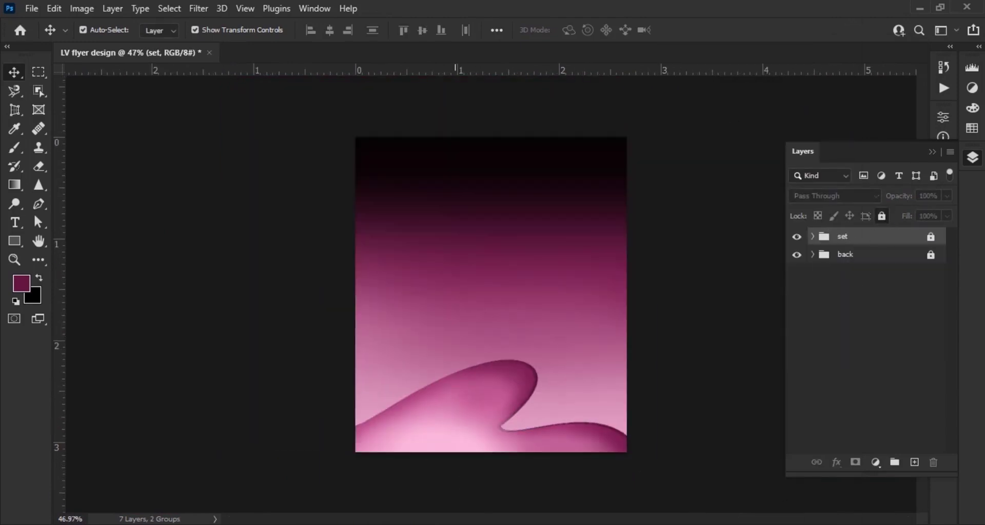
Step: Place the perfume bottle image "product" on the flyer as a layer above the set group
{"action": "key", "text": "alt+Tab"}
{"action": "left_click_drag", "start_coordinate": [165, 103], "coordinate": [465, 395]}
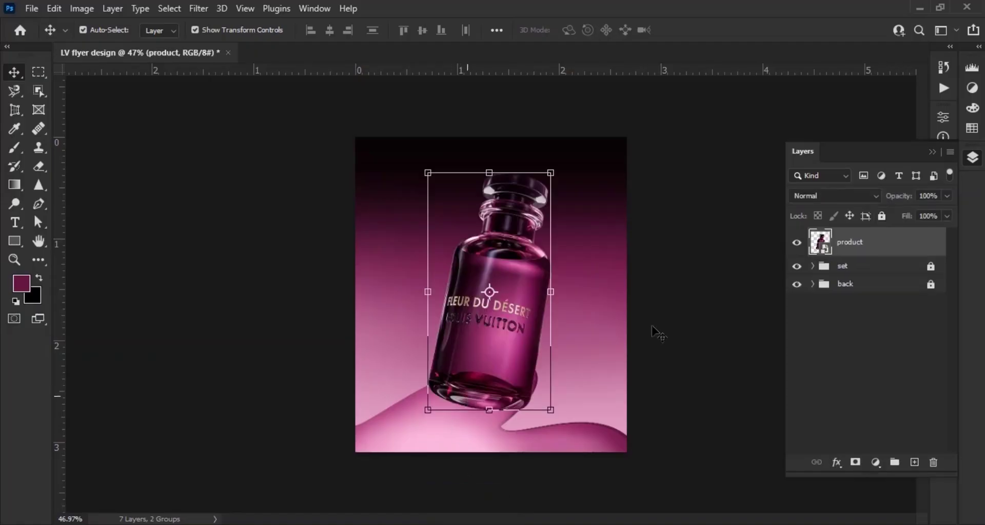
{"action": "right_click", "coordinate": [912, 246]}
{"action": "left_click", "coordinate": [839, 151]}
{"action": "scroll", "coordinate": [521, 410], "scroll_direction": "up", "scroll_amount": 1}
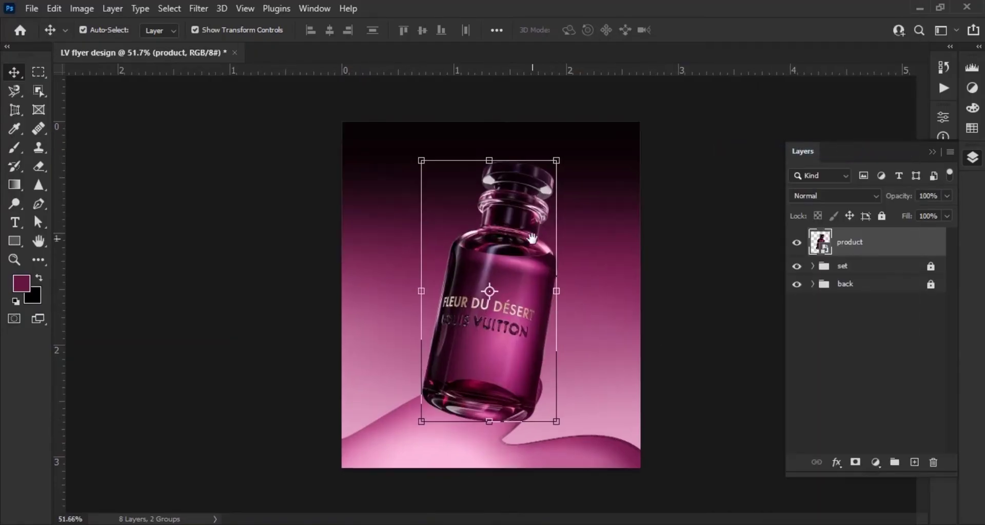
Step: Scale the bottle to 78.52% and rotate it to 17.80° so it leans over the wave
{"action": "left_click_drag", "start_coordinate": [497, 160], "coordinate": [503, 216]}
{"action": "left_click_drag", "start_coordinate": [536, 202], "coordinate": [589, 195]}
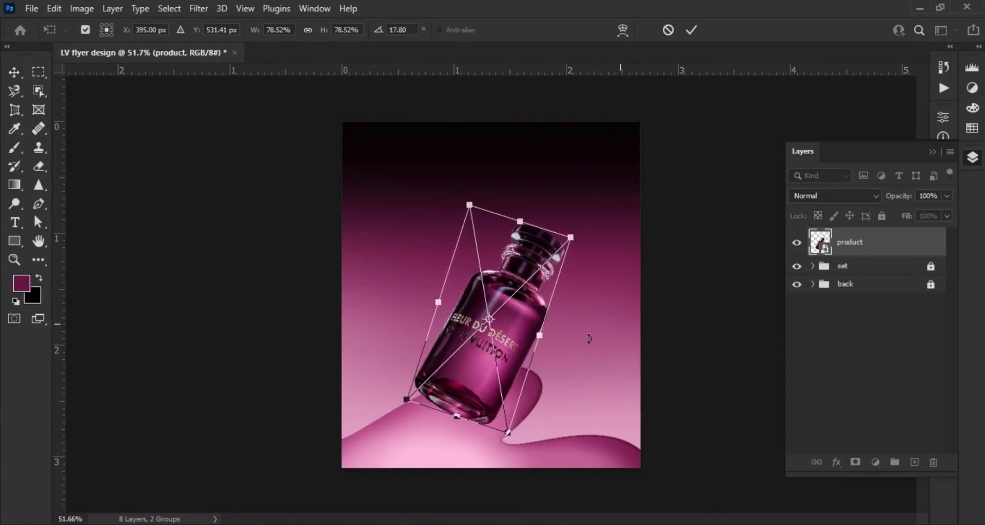
{"action": "scroll", "coordinate": [589, 338], "scroll_direction": "up", "scroll_amount": 3}
{"action": "left_click_drag", "start_coordinate": [483, 315], "coordinate": [461, 312]}
{"action": "left_click", "coordinate": [691, 29]}
{"action": "scroll", "coordinate": [697, 377], "scroll_direction": "down", "scroll_amount": 3}
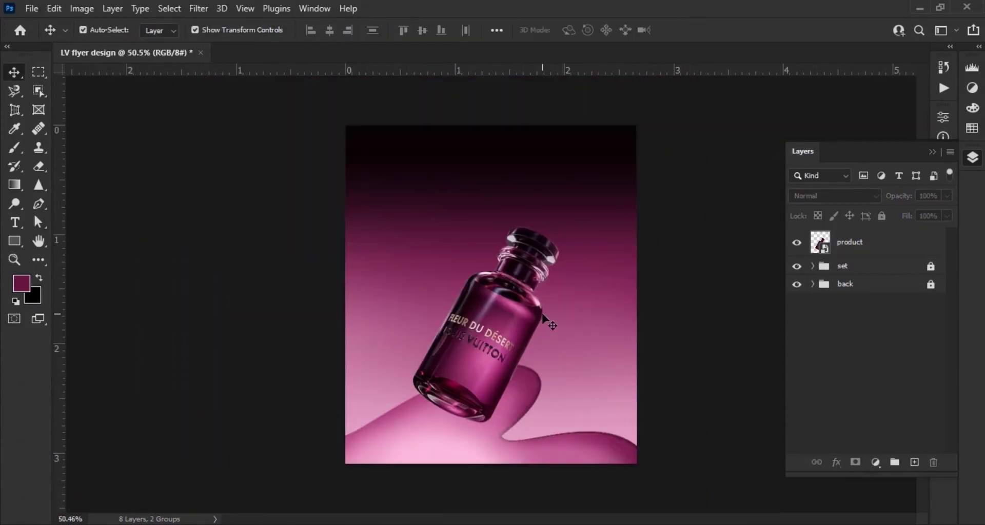
Step: Enlarge the tilted bottle to 86.27%
{"action": "left_click", "coordinate": [542, 316]}
{"action": "key", "text": "ctrl+t"}
{"action": "left_click_drag", "start_coordinate": [520, 221], "coordinate": [527, 202]}
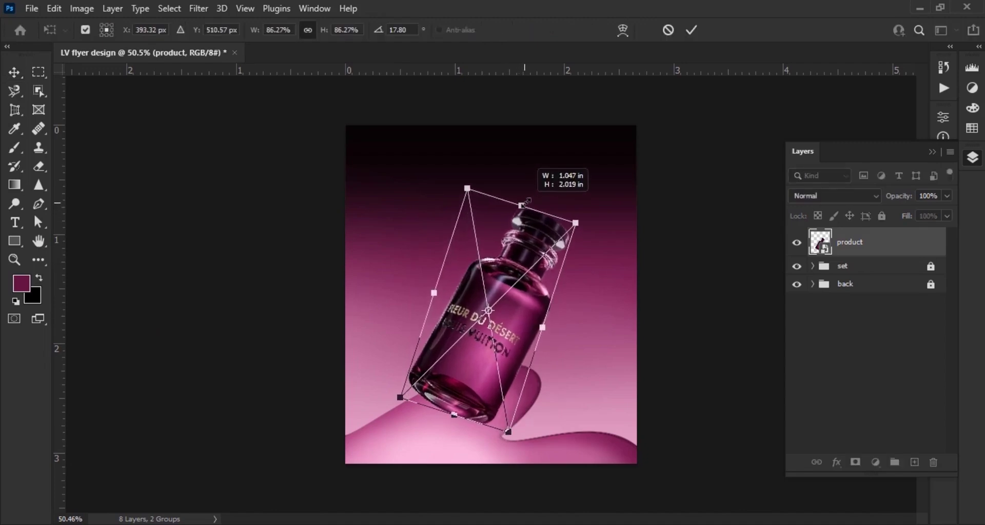
{"action": "left_click", "coordinate": [684, 33]}
{"action": "left_click", "coordinate": [599, 354]}
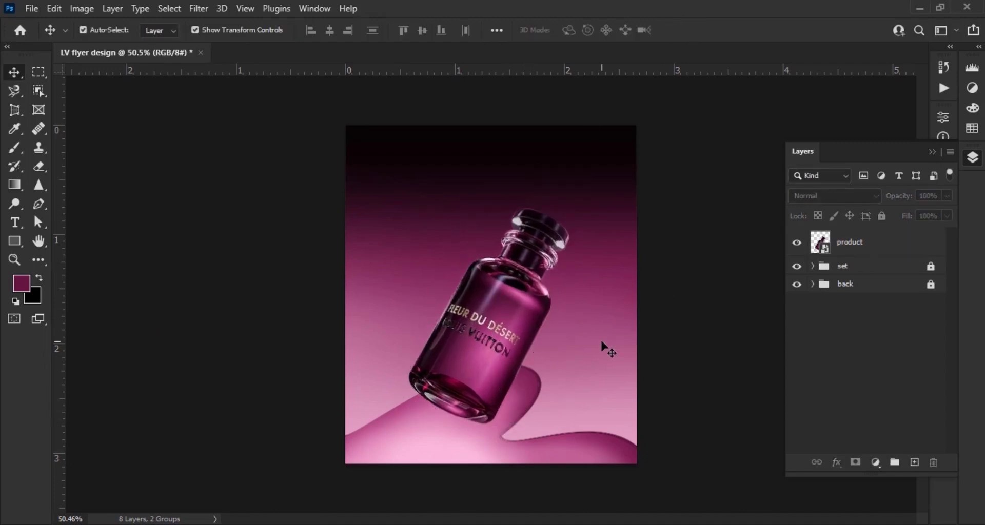
Step: Shift the bottle slightly to the left over the wave's crest
{"action": "scroll", "coordinate": [604, 350], "scroll_direction": "down", "scroll_amount": 1}
{"action": "scroll", "coordinate": [504, 485], "scroll_direction": "up", "scroll_amount": 5}
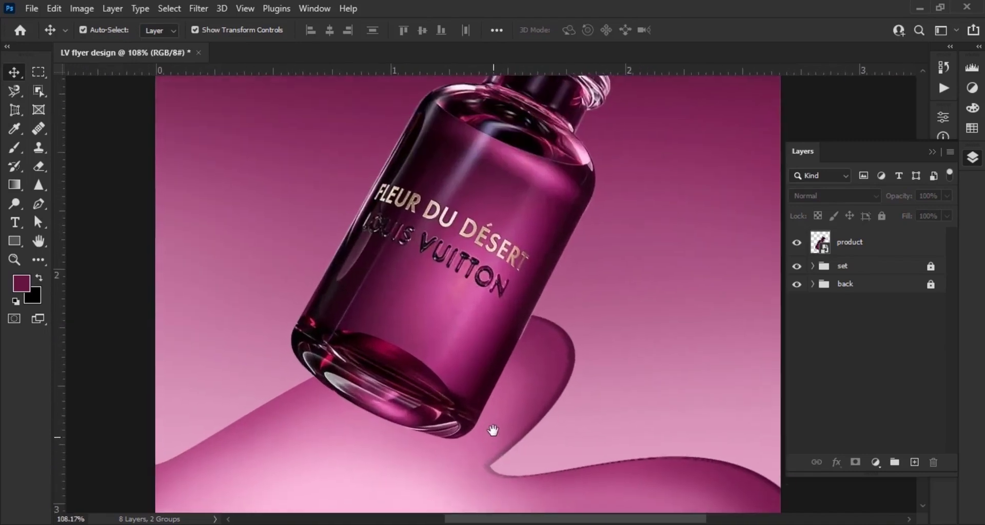
{"action": "left_click_drag", "start_coordinate": [464, 389], "coordinate": [456, 395]}
{"action": "key", "text": "Left"}
{"action": "key", "text": "Left"}
{"action": "key", "text": "Left"}
{"action": "key", "text": "Left"}
{"action": "key", "text": "Left"}
{"action": "key", "text": "Left"}
{"action": "key", "text": "Left"}
{"action": "key", "text": "Left"}
{"action": "key", "text": "Left"}
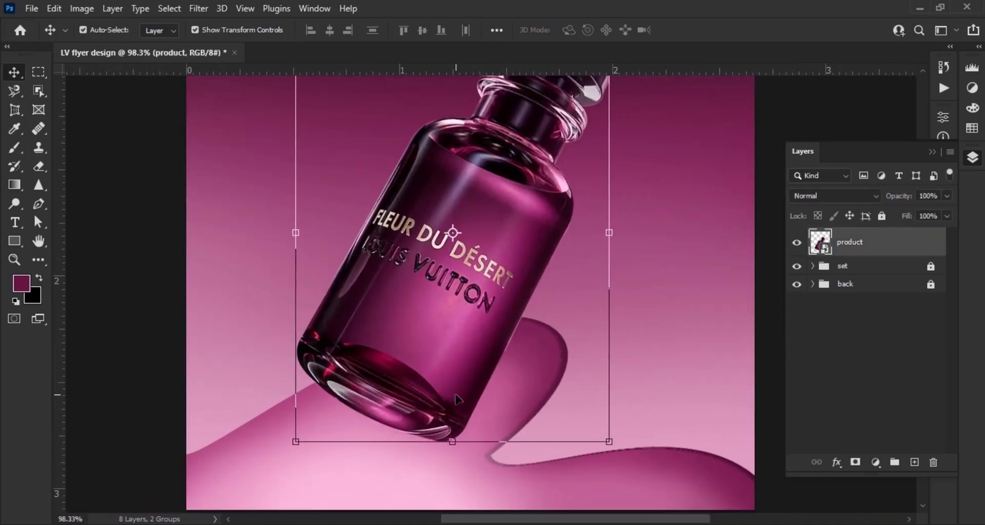
Step: Nudge the bottle slightly upward above the wave and deselect it
{"action": "key", "text": "Up"}
{"action": "key", "text": "Up"}
{"action": "key", "text": "Up"}
{"action": "key", "text": "Up"}
{"action": "key", "text": "Up"}
{"action": "key", "text": "Up"}
{"action": "key", "text": "Up"}
{"action": "key", "text": "Up"}
{"action": "key", "text": "Up"}
{"action": "key", "text": "Up"}
{"action": "key", "text": "Up"}
{"action": "key", "text": "Up"}
{"action": "key", "text": "Up"}
{"action": "key", "text": "Up"}
{"action": "key", "text": "Up"}
{"action": "key", "text": "Up"}
{"action": "key", "text": "Up"}
{"action": "scroll", "coordinate": [540, 393], "scroll_direction": "down", "scroll_amount": 3}
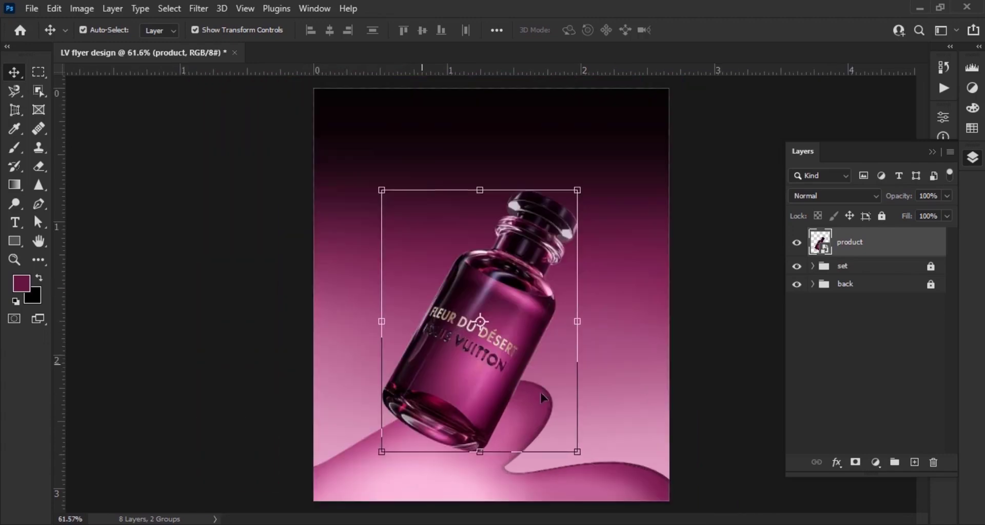
{"action": "left_click", "coordinate": [715, 403]}
{"action": "scroll", "coordinate": [591, 338], "scroll_direction": "down", "scroll_amount": 1}
{"action": "scroll", "coordinate": [555, 359], "scroll_direction": "up", "scroll_amount": 2}
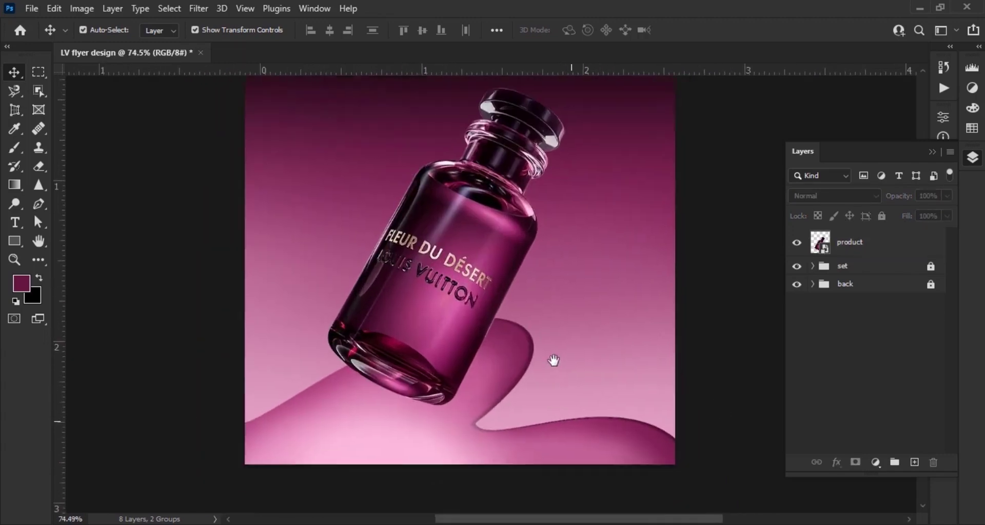
Step: Keep a locked duplicate of the bottle layer on top and move the original into the set group
{"action": "left_click", "coordinate": [479, 303]}
{"action": "key", "text": "ctrl+j"}
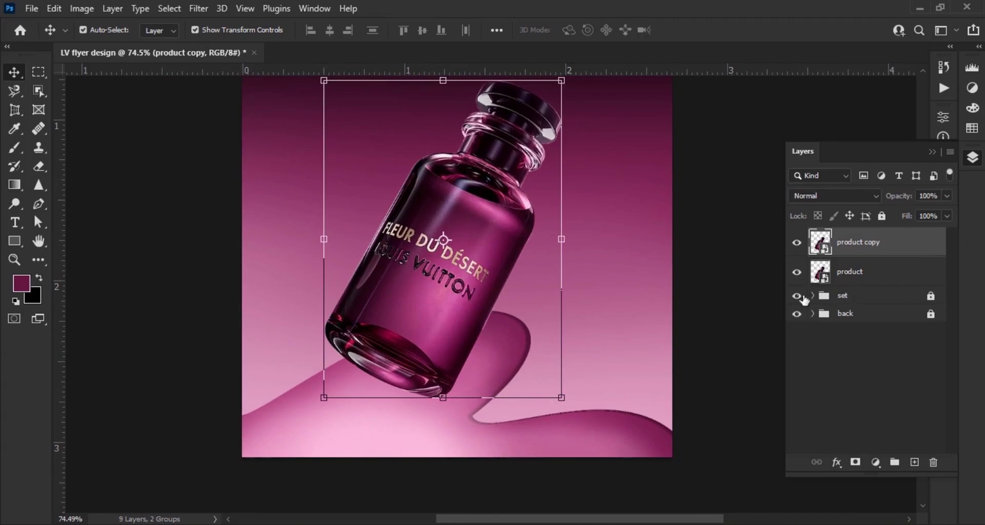
{"action": "left_click", "coordinate": [815, 296]}
{"action": "left_click_drag", "start_coordinate": [885, 281], "coordinate": [875, 304]}
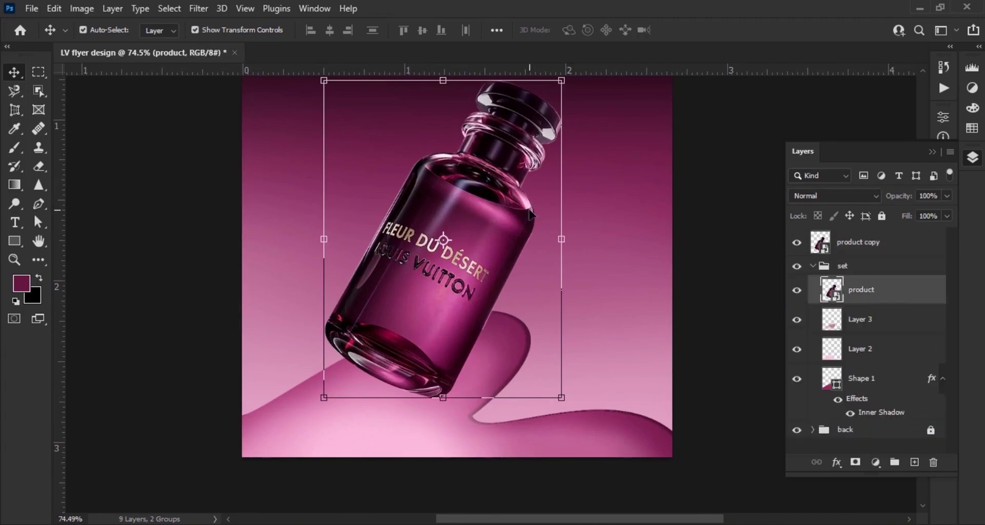
{"action": "left_click", "coordinate": [867, 243]}
{"action": "left_click", "coordinate": [881, 216]}
Step: Rotate the set group's bottle to 71.50° and move it to the lower right of the flyer
{"action": "left_click", "coordinate": [880, 286]}
{"action": "key", "text": "ctrl+t"}
{"action": "scroll", "coordinate": [616, 288], "scroll_direction": "down", "scroll_amount": 3}
{"action": "left_click_drag", "start_coordinate": [631, 189], "coordinate": [682, 361]}
{"action": "scroll", "coordinate": [536, 434], "scroll_direction": "up", "scroll_amount": 5}
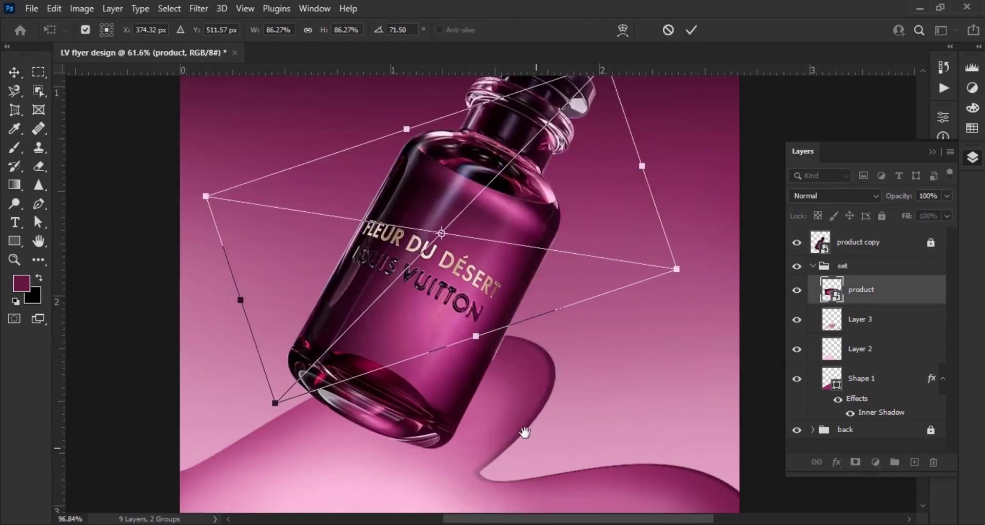
{"action": "left_click_drag", "start_coordinate": [524, 434], "coordinate": [468, 316]}
{"action": "left_click_drag", "start_coordinate": [555, 126], "coordinate": [747, 378]}
{"action": "scroll", "coordinate": [515, 386], "scroll_direction": "up", "scroll_amount": 2}
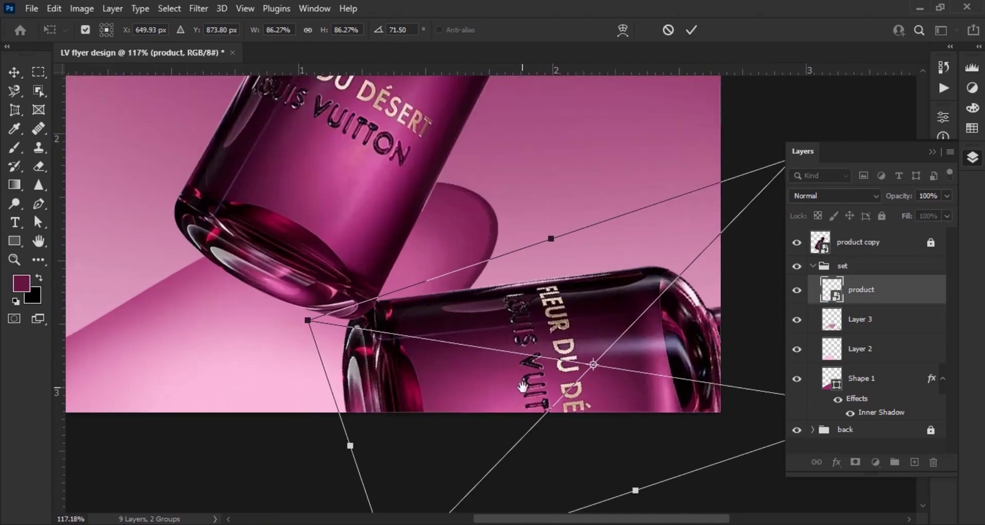
Step: Adjust the lower bottle's rotation to 53.28° and bring its base up against the base of the upper bottle
{"action": "left_click_drag", "start_coordinate": [522, 387], "coordinate": [463, 349]}
{"action": "left_click_drag", "start_coordinate": [664, 465], "coordinate": [721, 432]}
{"action": "left_click_drag", "start_coordinate": [405, 381], "coordinate": [390, 316]}
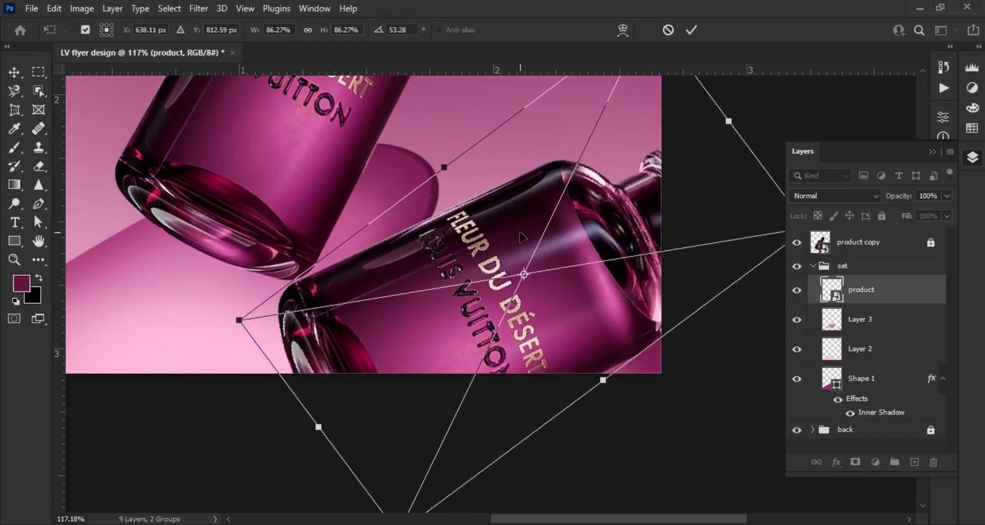
{"action": "left_click", "coordinate": [693, 28]}
Step: Delete Layer 3 and place the product layer below Layer 2 in the set group
{"action": "left_click", "coordinate": [902, 320]}
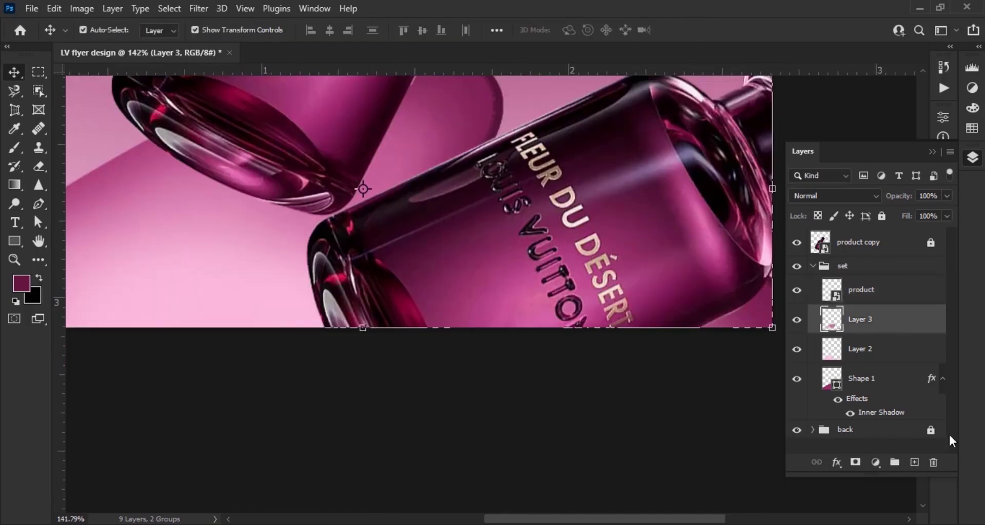
{"action": "left_click", "coordinate": [933, 462]}
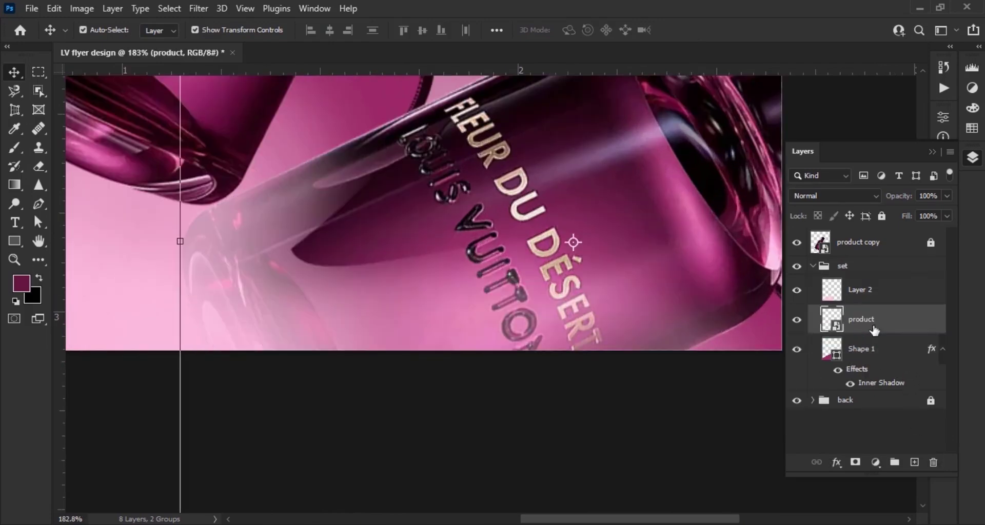
Step: Clip the product layer in the set group to Shape 1 beneath it
{"action": "right_click", "coordinate": [831, 319]}
{"action": "left_click", "coordinate": [827, 334]}
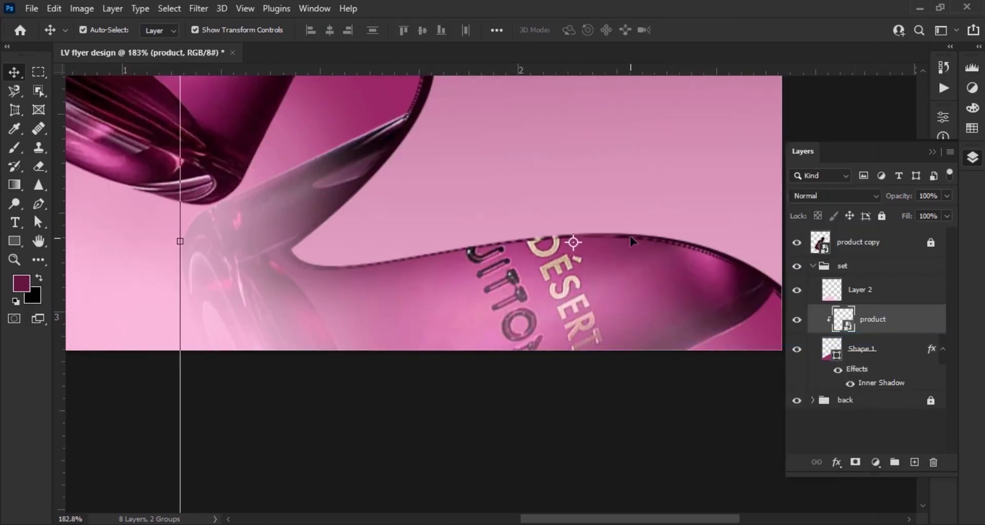
Step: Add a layer mask to Layer 2 and paint it black at 88% brush opacity over the lower bottle
{"action": "left_click", "coordinate": [867, 290]}
{"action": "left_click", "coordinate": [855, 462]}
{"action": "type", "text": "b"}
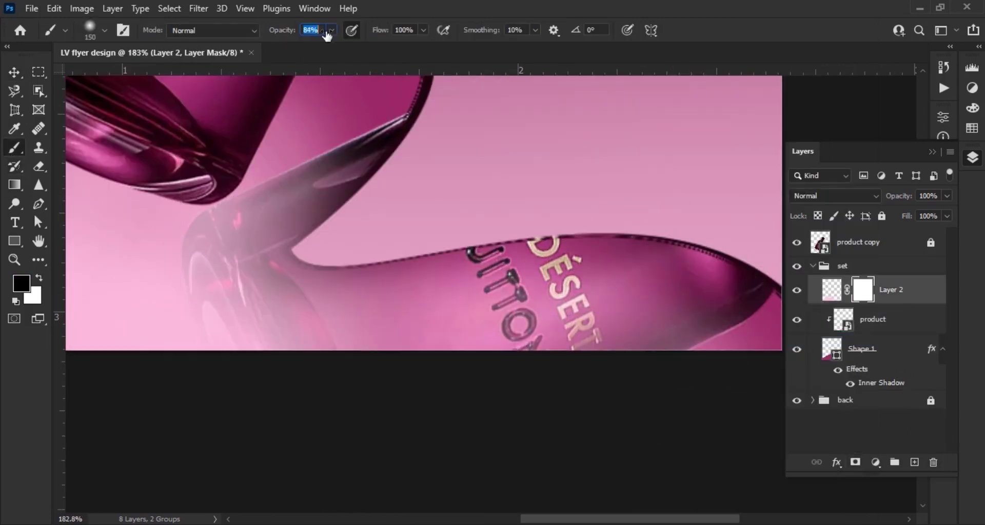
{"action": "type", "text": "88"}
{"action": "mouse_move", "coordinate": [649, 262]}
{"action": "left_mouse_down"}
{"action": "mouse_move", "coordinate": [699, 267]}
{"action": "mouse_move", "coordinate": [649, 287]}
{"action": "mouse_move", "coordinate": [544, 302]}
{"action": "mouse_move", "coordinate": [485, 273]}
{"action": "mouse_move", "coordinate": [335, 308]}
{"action": "mouse_move", "coordinate": [393, 203]}
{"action": "mouse_move", "coordinate": [298, 249]}
{"action": "mouse_move", "coordinate": [287, 287]}
{"action": "mouse_move", "coordinate": [275, 276]}
{"action": "mouse_move", "coordinate": [282, 358]}
{"action": "left_mouse_up"}
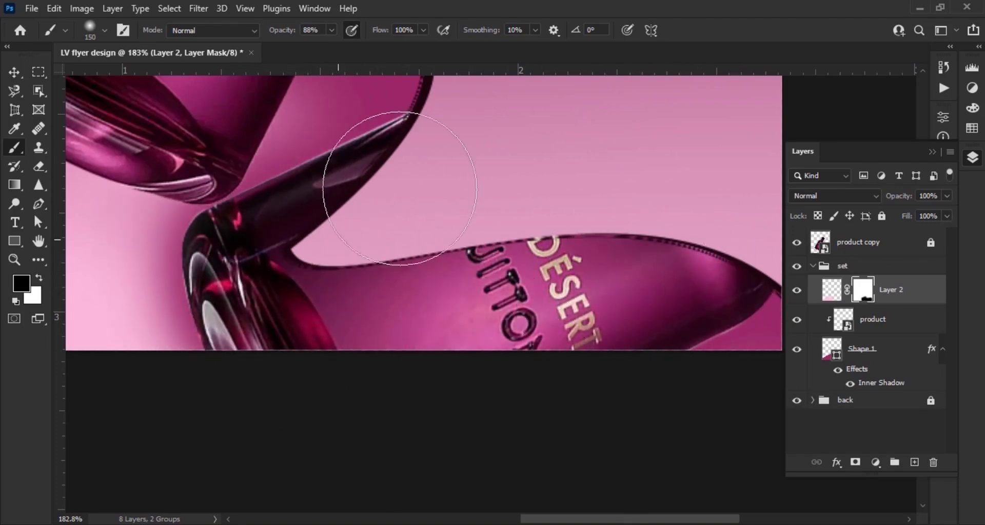
{"action": "scroll", "coordinate": [419, 303], "scroll_direction": "down", "scroll_amount": 8}
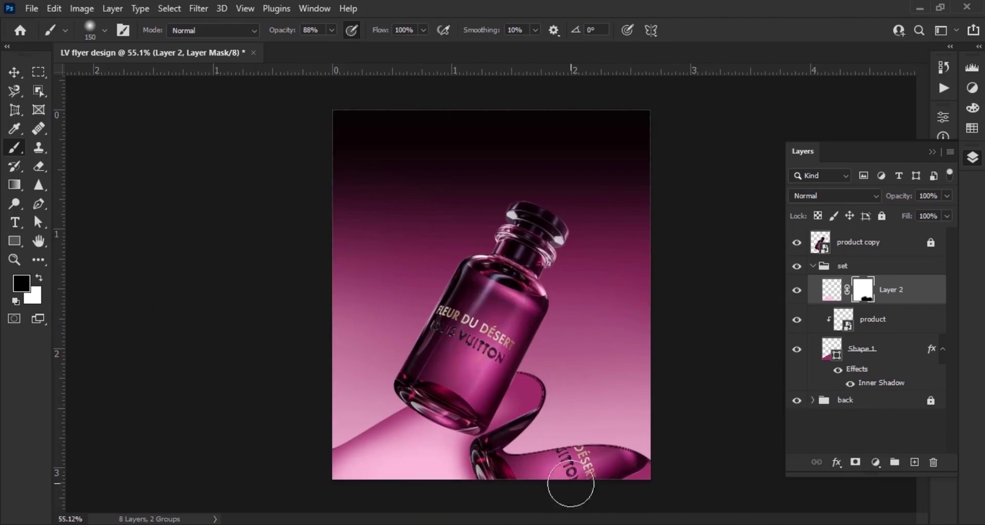
Step: Add a layer clipped to Shape 1 below the product layer and paint light pink around the lower bottle's base
{"action": "scroll", "coordinate": [570, 483], "scroll_direction": "up", "scroll_amount": 7}
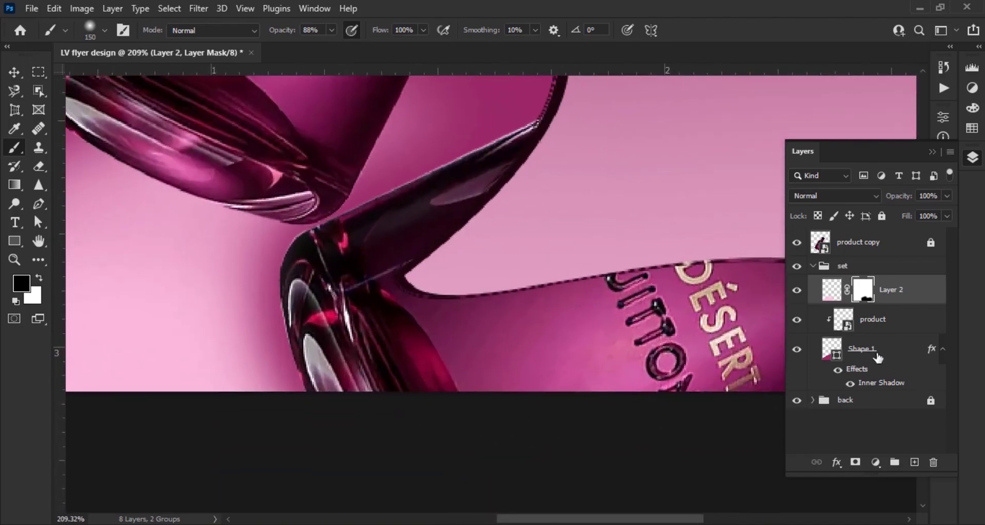
{"action": "left_click", "coordinate": [837, 355]}
{"action": "left_click", "coordinate": [915, 462]}
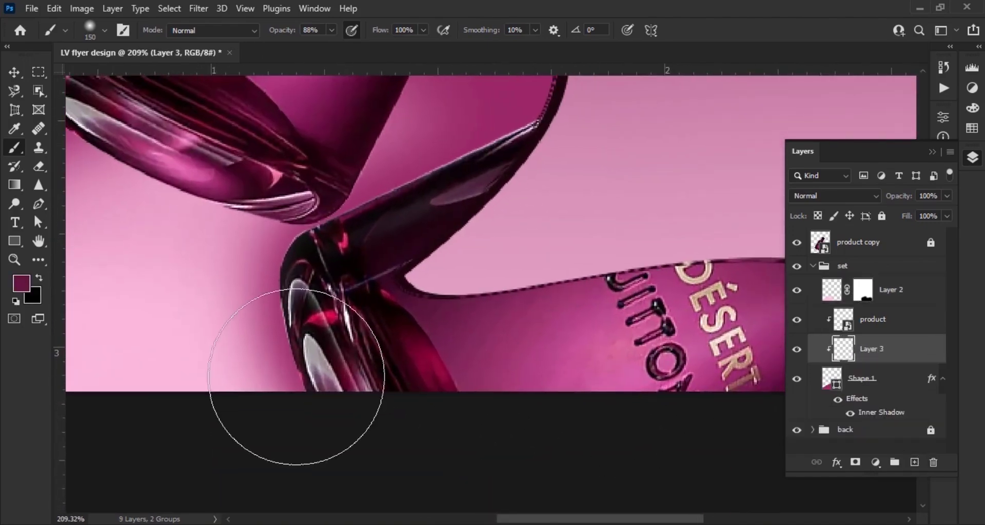
{"action": "left_click", "coordinate": [21, 282]}
{"action": "left_click", "coordinate": [547, 147]}
{"action": "left_click", "coordinate": [822, 134]}
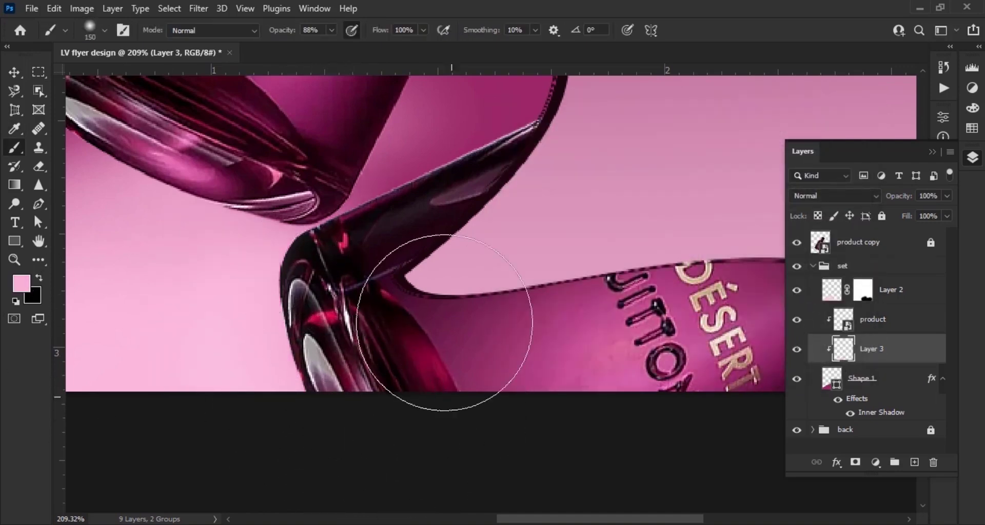
{"action": "scroll", "coordinate": [444, 323], "scroll_direction": "down", "scroll_amount": 5}
{"action": "scroll", "coordinate": [409, 358], "scroll_direction": "up", "scroll_amount": 2}
Step: Add a layer above Layer 2, clip it to Layer 2 and choose a deeper pink for the brush
{"action": "left_click", "coordinate": [871, 300]}
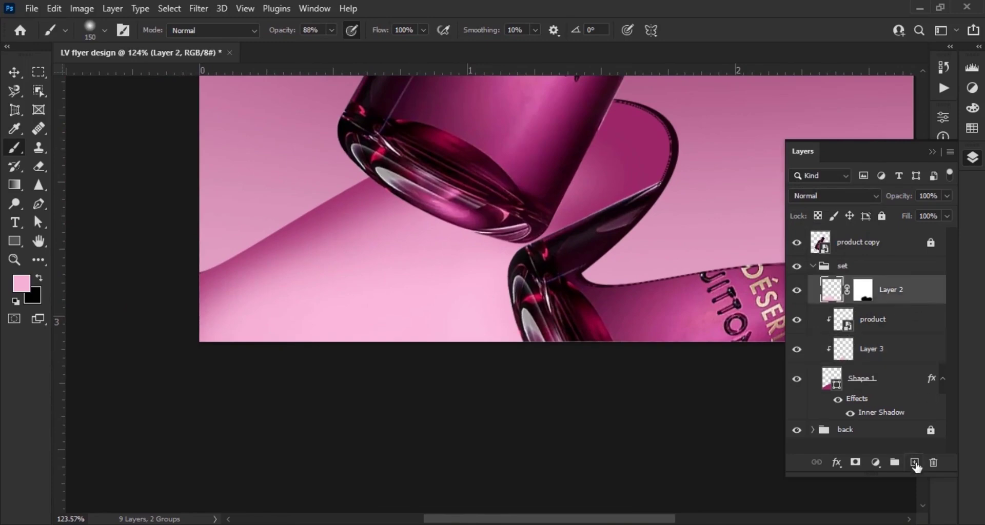
{"action": "left_click", "coordinate": [914, 462]}
{"action": "left_click", "coordinate": [21, 283]}
{"action": "left_click", "coordinate": [602, 197]}
{"action": "left_click", "coordinate": [822, 143]}
{"action": "key", "text": "b"}
{"action": "scroll", "coordinate": [314, 187], "scroll_direction": "up", "scroll_amount": 2}
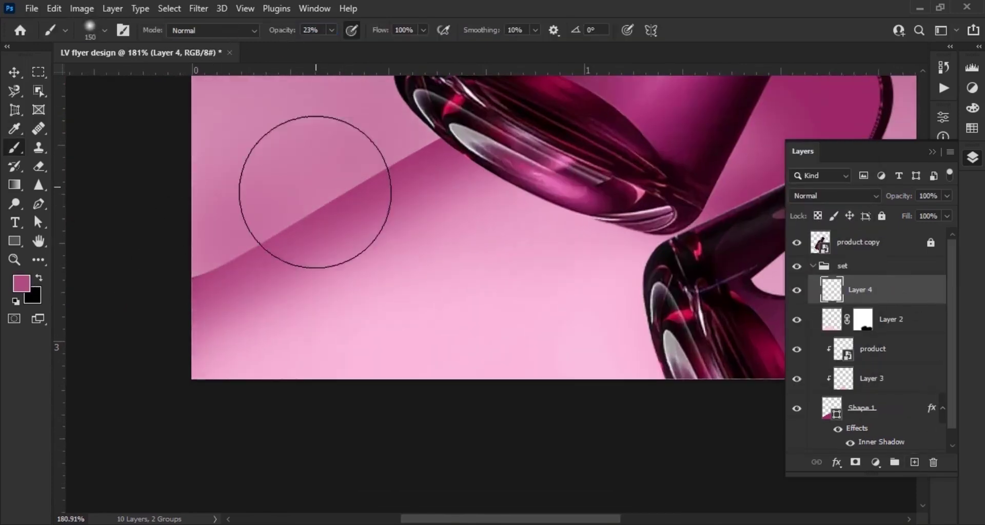
{"action": "right_click", "coordinate": [866, 290]}
{"action": "left_click", "coordinate": [726, 275]}
Step: Shade the wave's upper edge and the area below the upper bottle with the deeper pink at 23% brush opacity
{"action": "left_click_drag", "start_coordinate": [328, 251], "coordinate": [192, 299]}
{"action": "left_click_drag", "start_coordinate": [557, 177], "coordinate": [375, 223]}
{"action": "left_click_drag", "start_coordinate": [133, 251], "coordinate": [445, 175]}
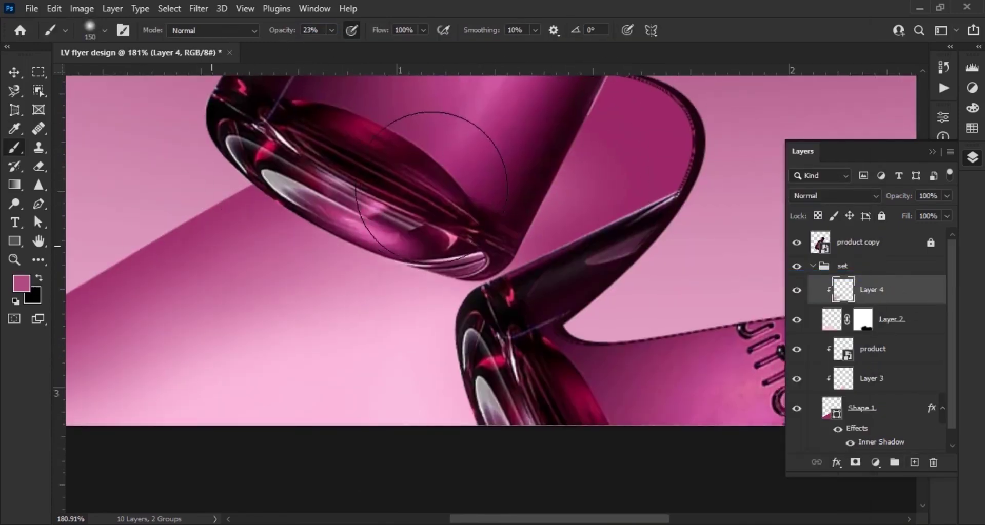
{"action": "scroll", "coordinate": [447, 175], "scroll_direction": "down", "scroll_amount": 2}
{"action": "left_click_drag", "start_coordinate": [702, 224], "coordinate": [589, 288]}
Step: Add a layer above Layer 4, clip it and paint dark maroon shading around the wave's curl
{"action": "left_click", "coordinate": [914, 462]}
{"action": "left_click", "coordinate": [25, 286]}
{"action": "left_click", "coordinate": [653, 277]}
{"action": "left_click", "coordinate": [824, 133]}
{"action": "scroll", "coordinate": [682, 178], "scroll_direction": "up", "scroll_amount": 3}
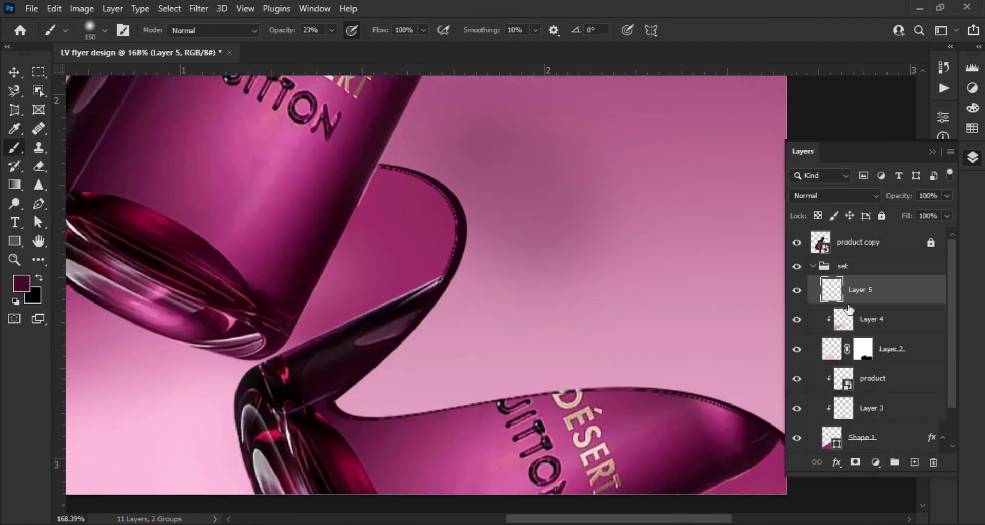
{"action": "right_click", "coordinate": [917, 273]}
{"action": "right_click", "coordinate": [925, 288]}
{"action": "right_click", "coordinate": [925, 288]}
{"action": "left_click", "coordinate": [788, 275]}
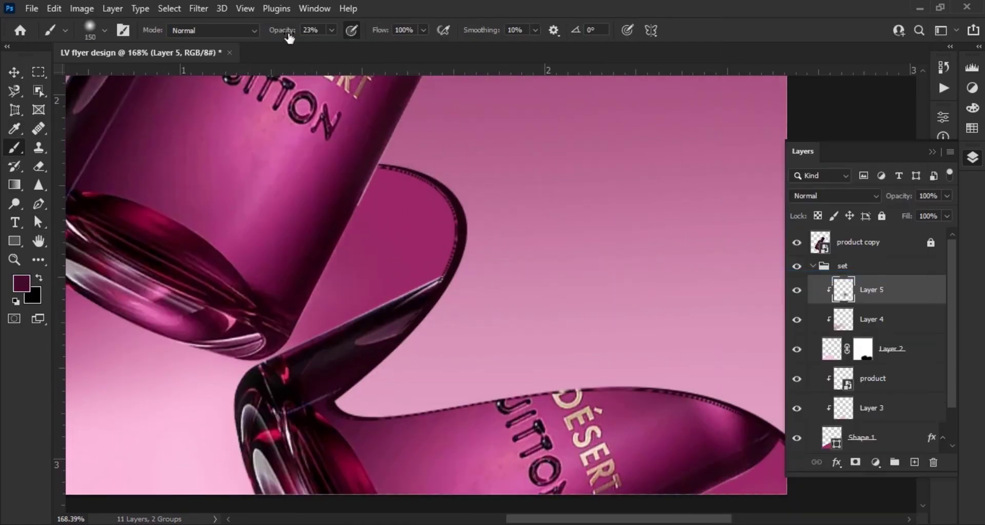
{"action": "key", "text": "ctrl+0"}
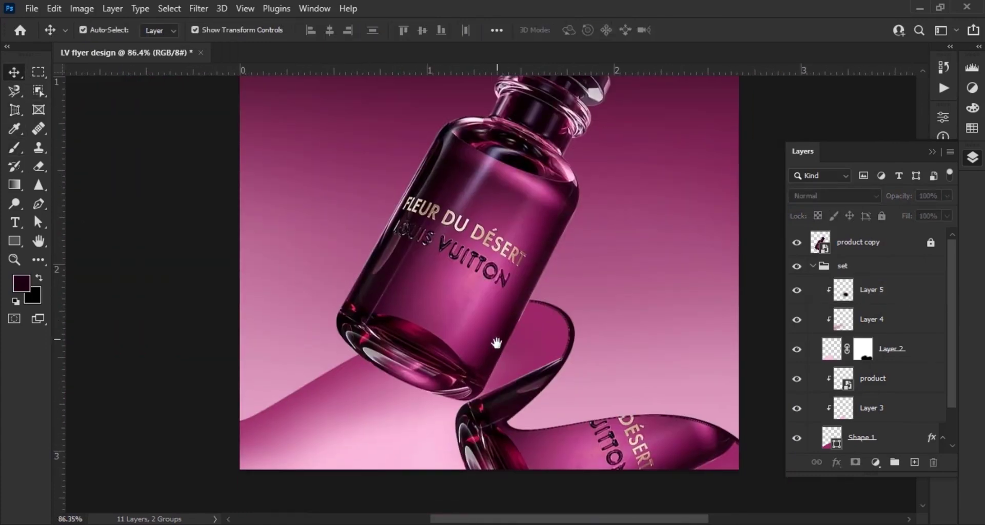
Step: Add a Levels adjustment above the product layer and darken the reflected bottle and the wave with it
{"action": "left_click_drag", "start_coordinate": [496, 343], "coordinate": [489, 341]}
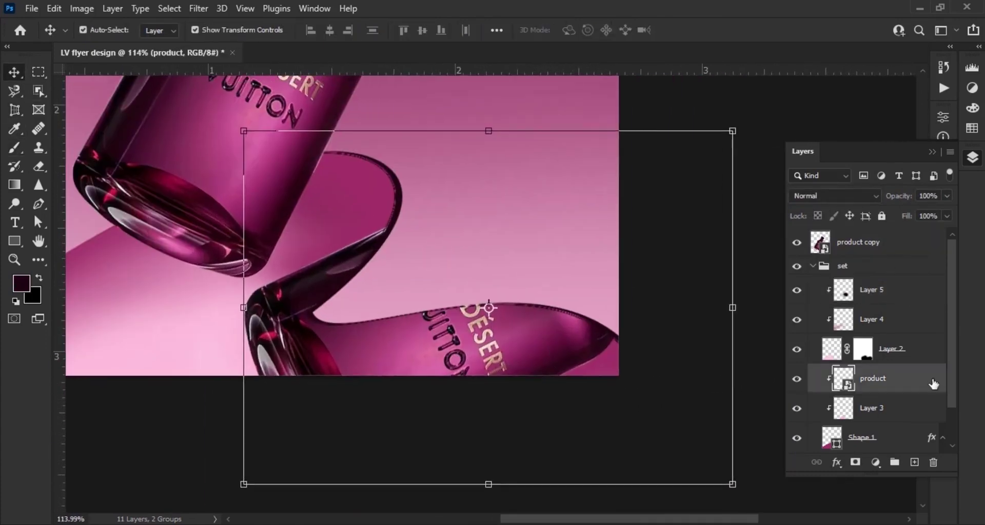
{"action": "left_click", "coordinate": [875, 462]}
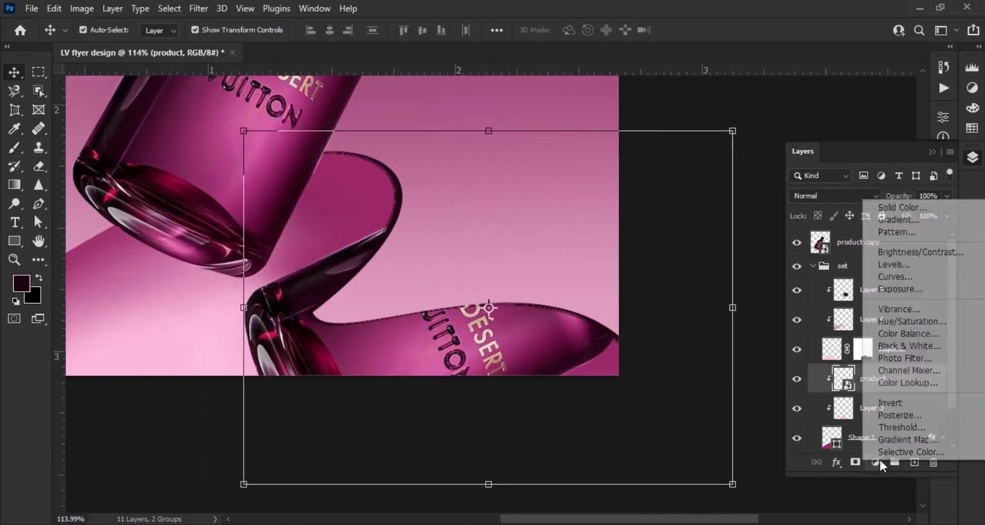
{"action": "left_click", "coordinate": [909, 292]}
{"action": "left_click_drag", "start_coordinate": [908, 305], "coordinate": [881, 305]}
{"action": "left_click_drag", "start_coordinate": [854, 263], "coordinate": [878, 275]}
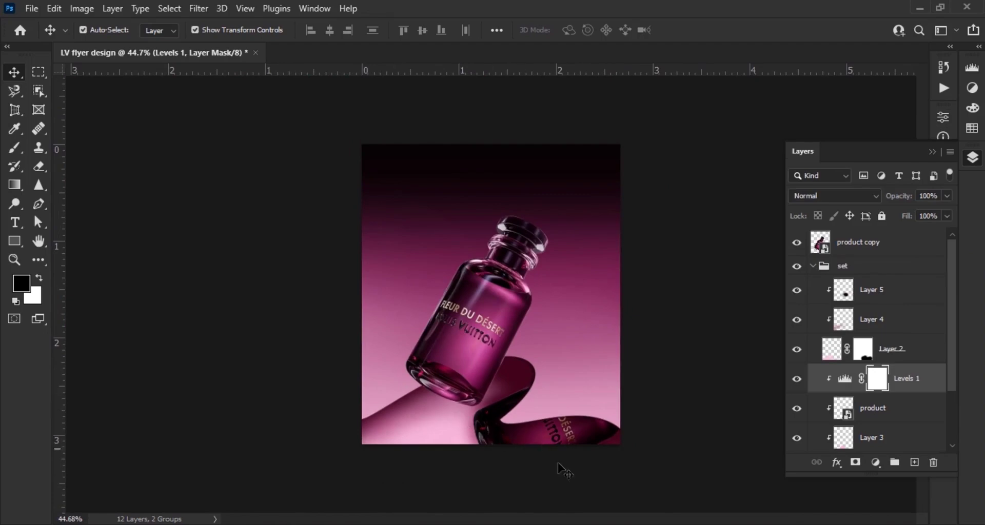
{"action": "scroll", "coordinate": [558, 463], "scroll_direction": "up", "scroll_amount": 5}
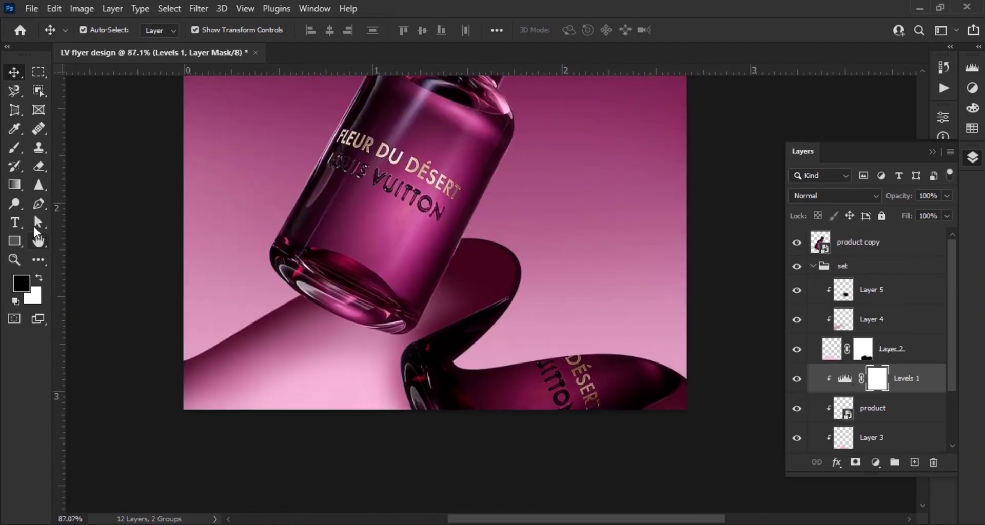
Step: Paint black at 20% brush opacity on the Levels mask to lighten the wave's curl and the area below the upper bottle
{"action": "left_click", "coordinate": [12, 152]}
{"action": "scroll", "coordinate": [416, 271], "scroll_direction": "up", "scroll_amount": 5}
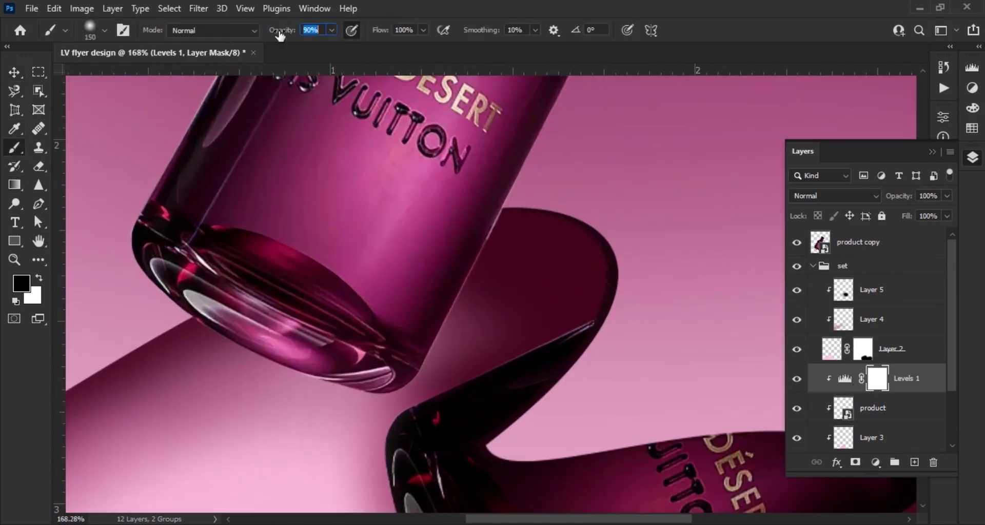
{"action": "mouse_move", "coordinate": [541, 227]}
{"action": "left_mouse_down"}
{"action": "mouse_move", "coordinate": [579, 200]}
{"action": "mouse_move", "coordinate": [419, 302]}
{"action": "mouse_move", "coordinate": [565, 226]}
{"action": "mouse_move", "coordinate": [466, 276]}
{"action": "mouse_move", "coordinate": [600, 257]}
{"action": "left_mouse_up"}
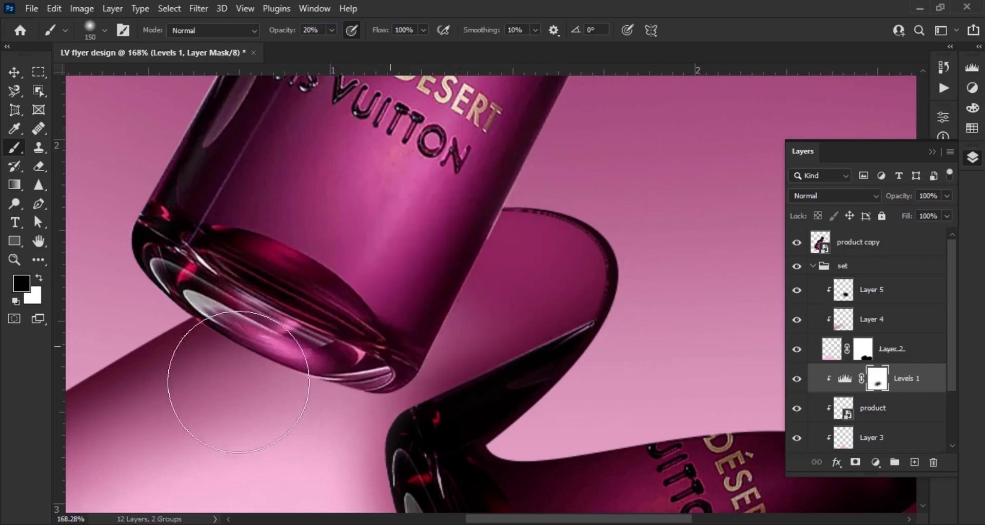
{"action": "left_click_drag", "start_coordinate": [226, 359], "coordinate": [490, 267]}
{"action": "left_click_drag", "start_coordinate": [384, 303], "coordinate": [363, 320]}
{"action": "left_click_drag", "start_coordinate": [582, 368], "coordinate": [273, 309]}
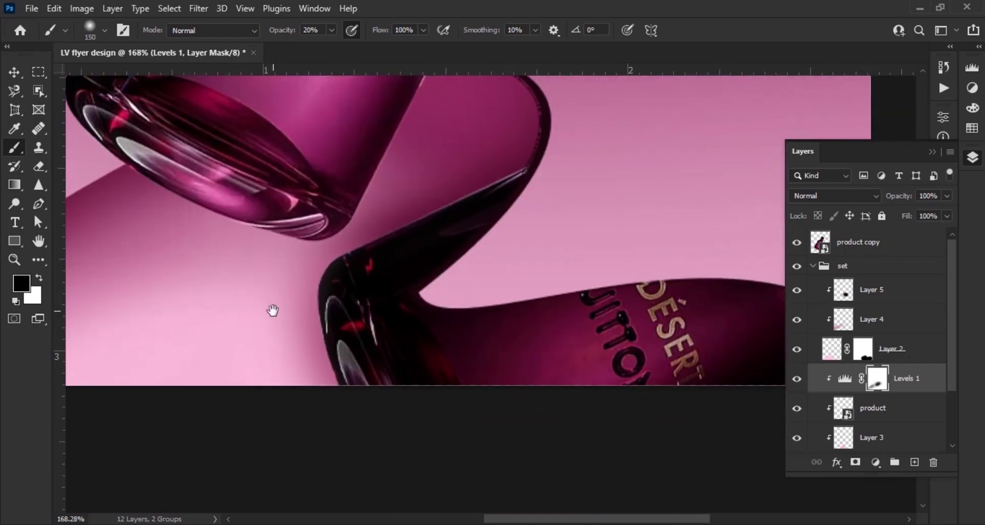
{"action": "scroll", "coordinate": [688, 423], "scroll_direction": "down", "scroll_amount": 2}
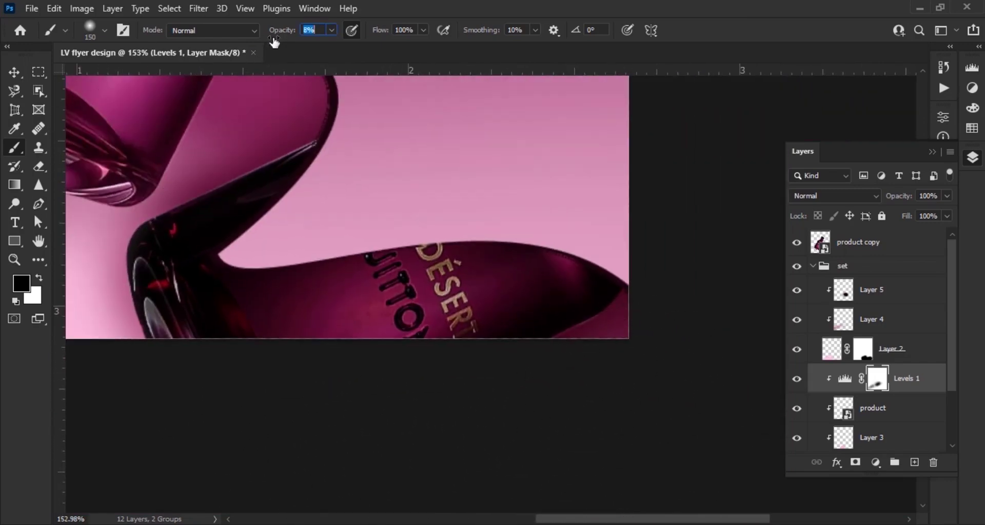
{"action": "scroll", "coordinate": [516, 275], "scroll_direction": "down", "scroll_amount": 3}
Step: Compare the flyer with and without the Levels adjustment, in full and around the reflected bottle
{"action": "key", "text": "v"}
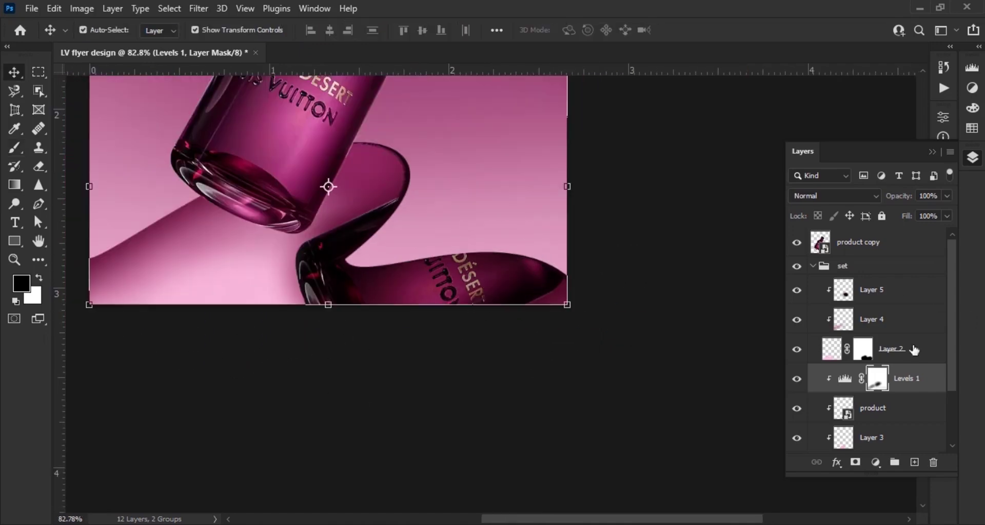
{"action": "left_click", "coordinate": [797, 381]}
{"action": "left_click", "coordinate": [797, 381]}
{"action": "left_click", "coordinate": [644, 378]}
{"action": "scroll", "coordinate": [633, 378], "scroll_direction": "down", "scroll_amount": 6}
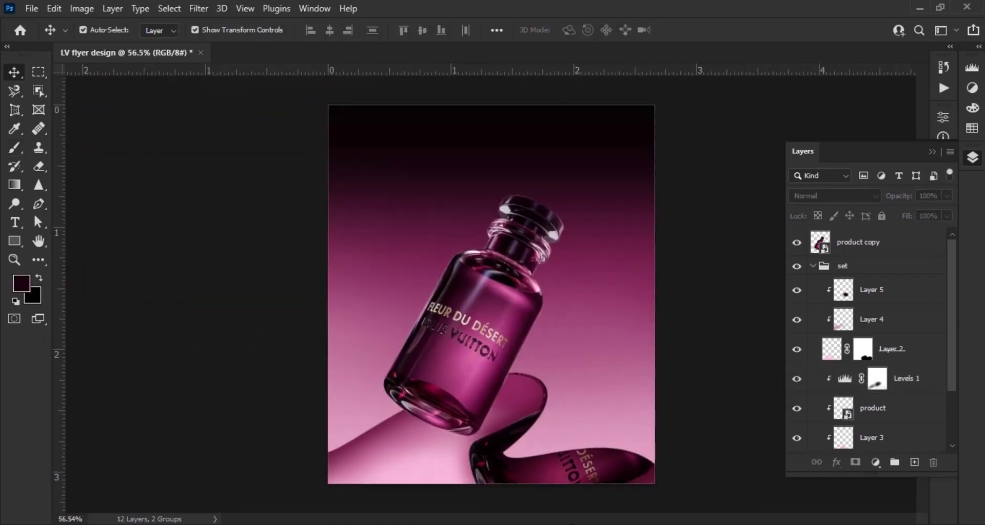
{"action": "scroll", "coordinate": [477, 441], "scroll_direction": "up", "scroll_amount": 7}
{"action": "left_click_drag", "start_coordinate": [601, 456], "coordinate": [542, 375]}
{"action": "left_click", "coordinate": [877, 379]}
Step: Apply a Gaussian Blur with a 0.7 pixel radius to the product layer in the set group
{"action": "scroll", "coordinate": [890, 403], "scroll_direction": "down", "scroll_amount": 3}
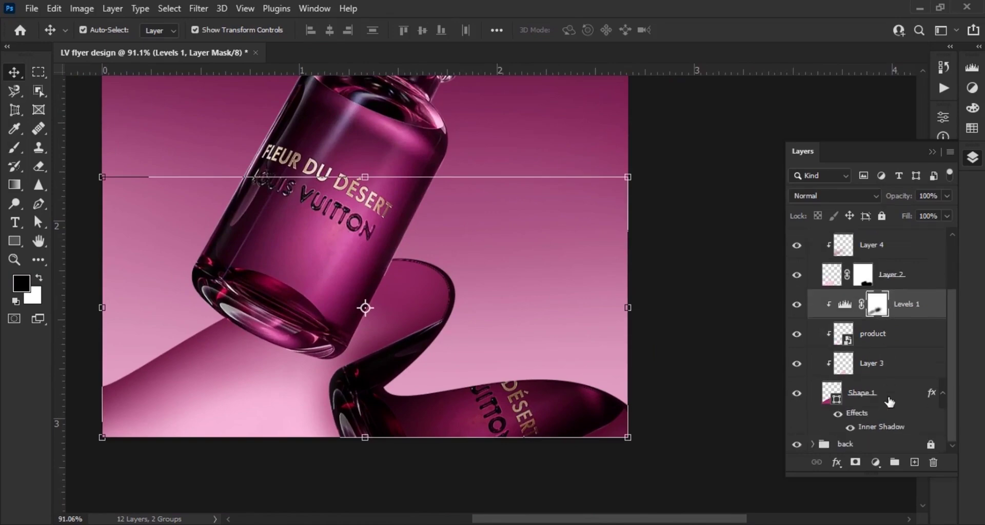
{"action": "left_click", "coordinate": [900, 345]}
{"action": "left_click", "coordinate": [206, 9]}
{"action": "mouse_move", "coordinate": [220, 202]}
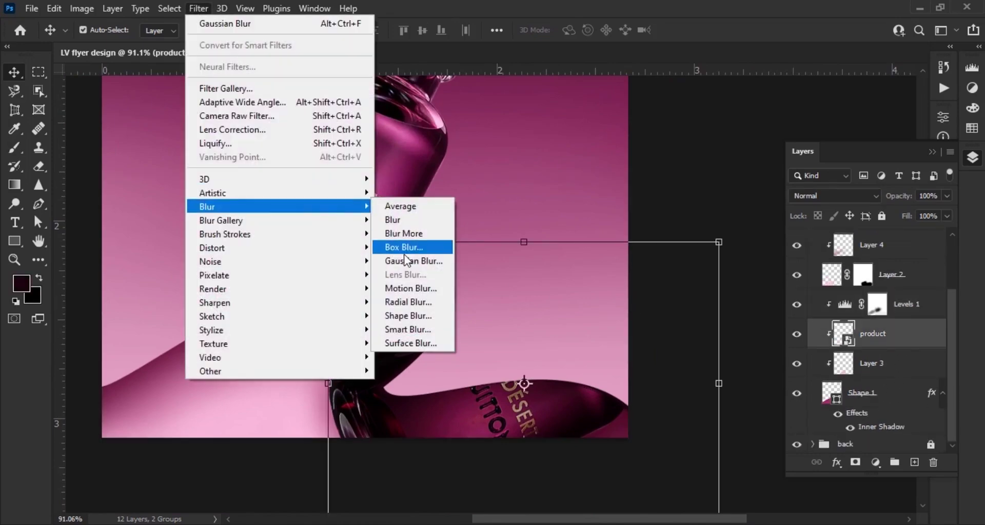
{"action": "left_click", "coordinate": [390, 261]}
{"action": "left_click_drag", "start_coordinate": [649, 334], "coordinate": [642, 343]}
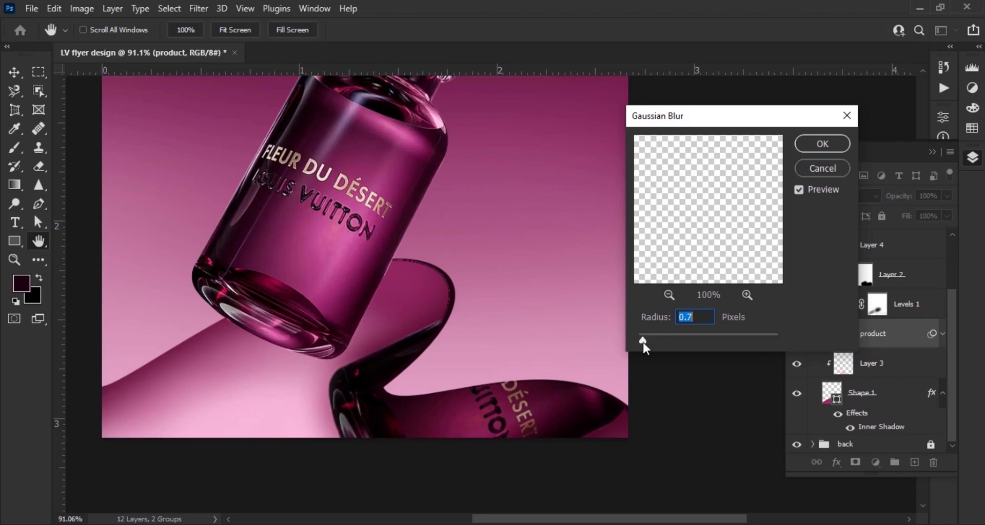
{"action": "key", "text": "Return"}
{"action": "key", "text": "v"}
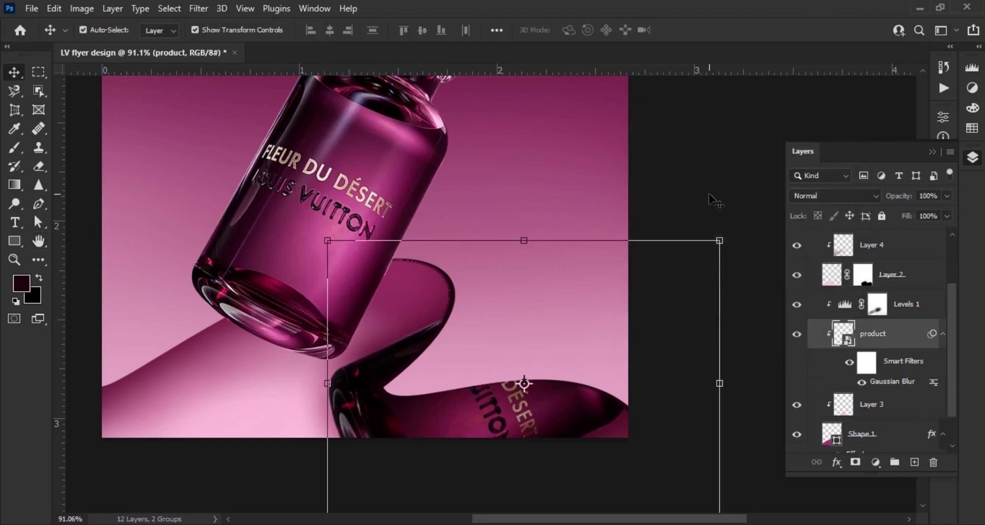
Step: Examine the blurred reflection and the wave's shading in the full flyer and close up
{"action": "key", "text": "ctrl+0"}
{"action": "scroll", "coordinate": [550, 466], "scroll_direction": "up", "scroll_amount": 3}
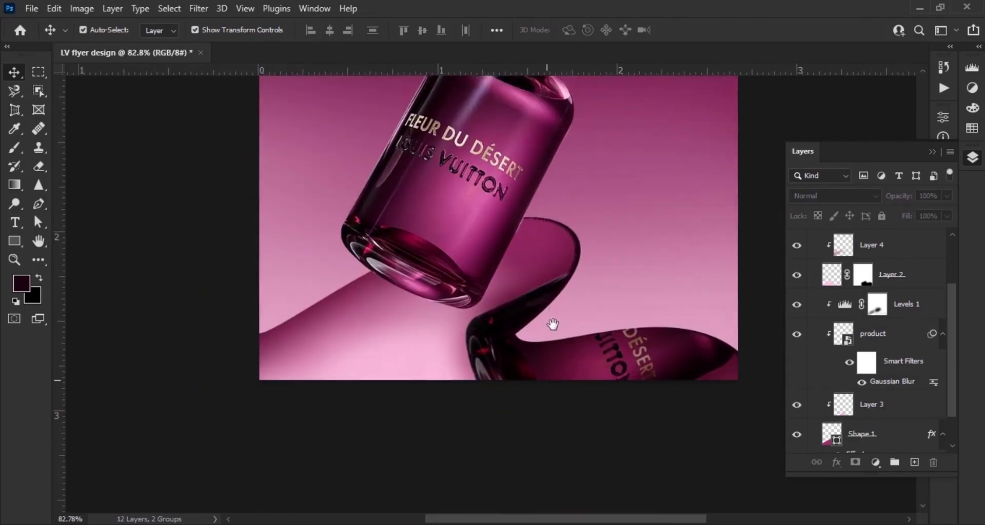
{"action": "key", "text": "ctrl+0"}
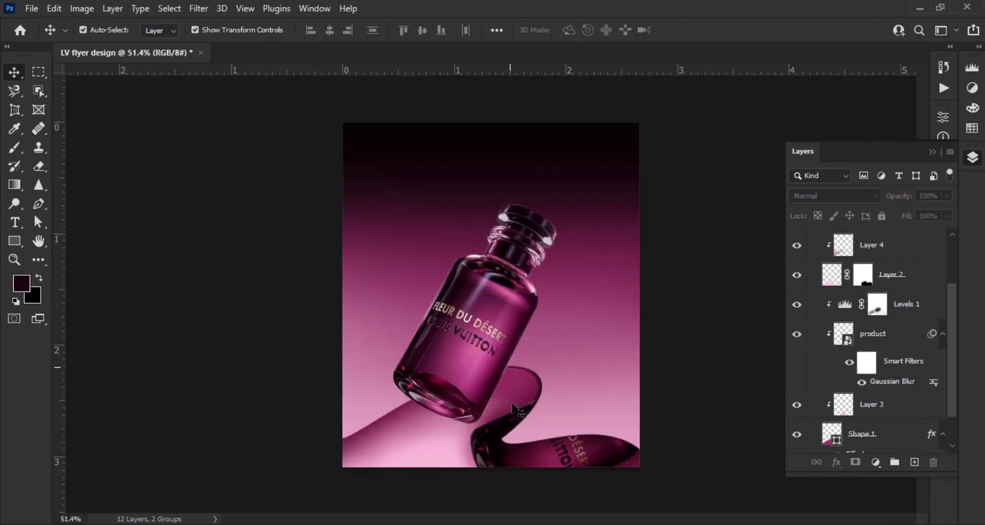
{"action": "scroll", "coordinate": [485, 462], "scroll_direction": "up", "scroll_amount": 9}
{"action": "left_click_drag", "start_coordinate": [486, 465], "coordinate": [507, 323]}
{"action": "scroll", "coordinate": [839, 363], "scroll_direction": "up", "scroll_amount": 1}
{"action": "scroll", "coordinate": [839, 362], "scroll_direction": "up", "scroll_amount": 2}
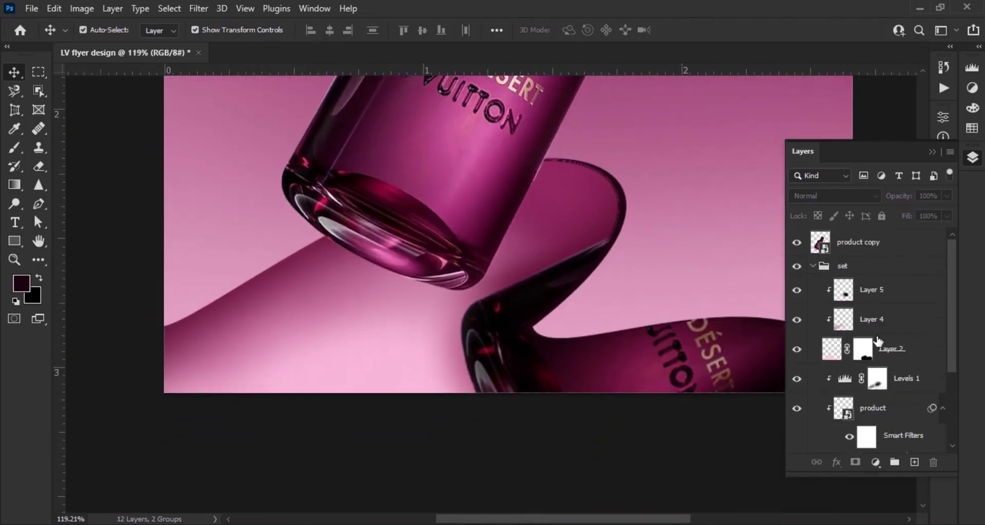
Step: Add a layer clipped directly above Shape 1 and paint light pink over the wave beneath the upper bottle
{"action": "scroll", "coordinate": [888, 362], "scroll_direction": "down", "scroll_amount": 4}
{"action": "left_click", "coordinate": [902, 361]}
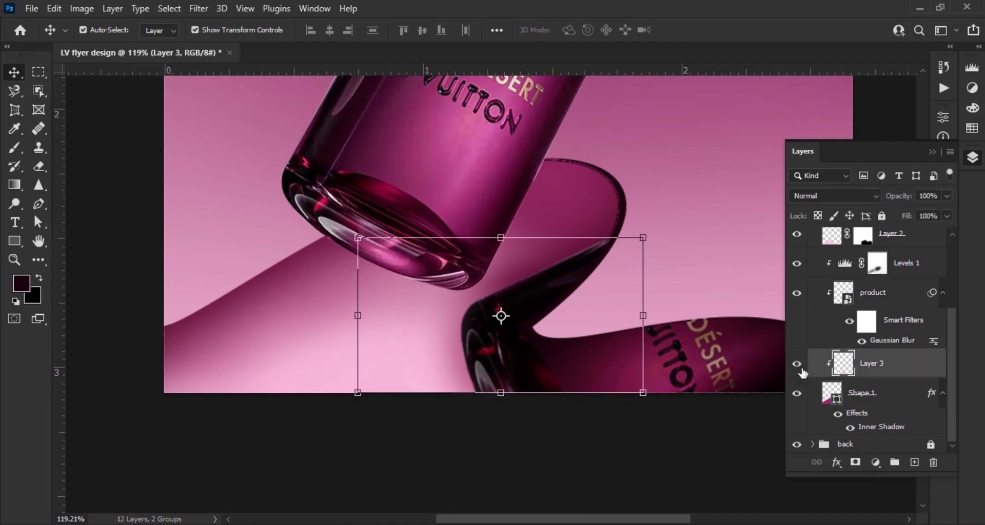
{"action": "left_click", "coordinate": [891, 396]}
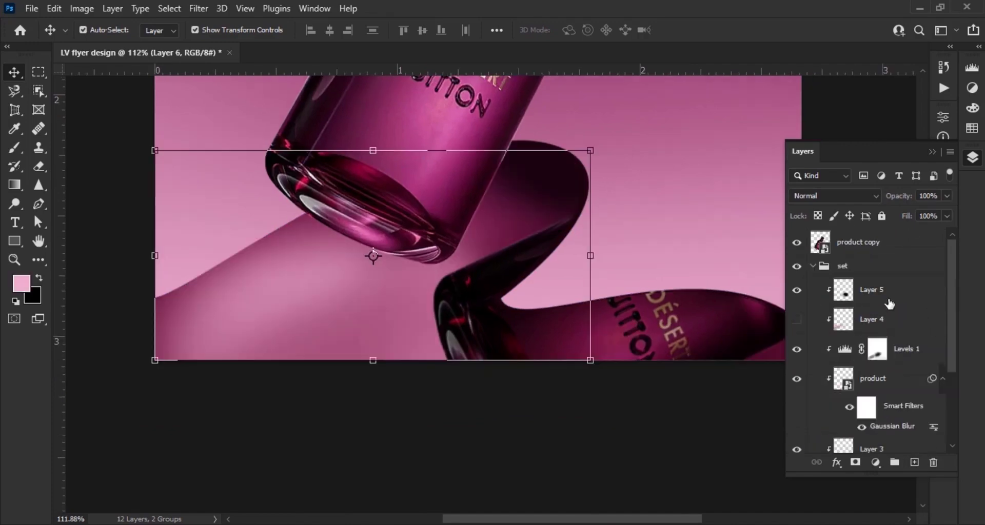
Step: Delete Layers 5, 4, 6 and 3 from the set group
{"action": "left_click", "coordinate": [889, 298]}
{"action": "left_click", "coordinate": [906, 329], "text": "shift"}
{"action": "left_click", "coordinate": [933, 463]}
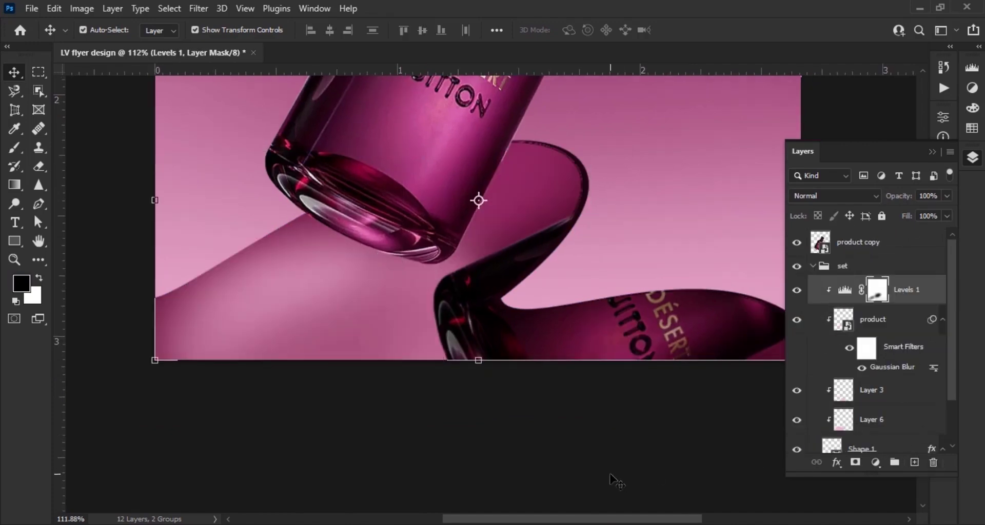
{"action": "left_click", "coordinate": [878, 431]}
{"action": "left_click", "coordinate": [933, 464]}
{"action": "left_click", "coordinate": [893, 390]}
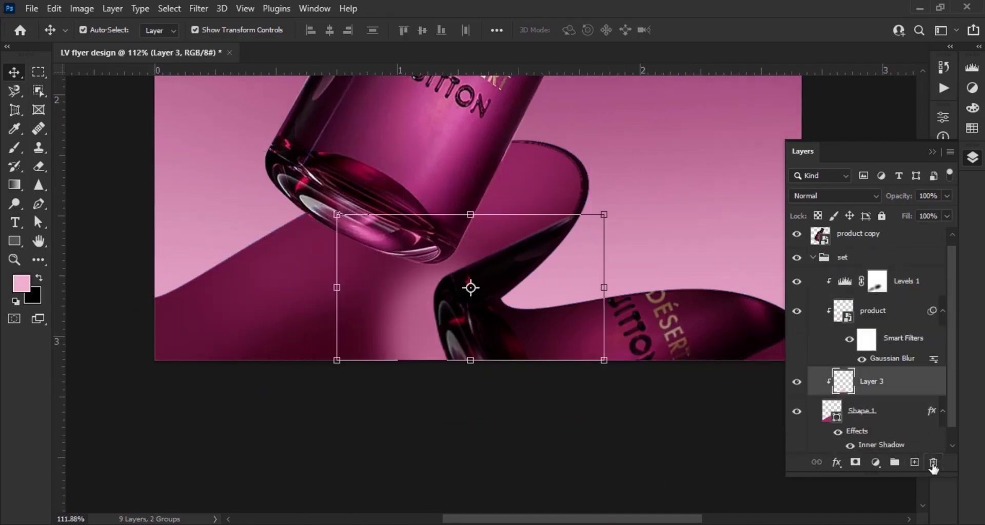
{"action": "left_click", "coordinate": [933, 463]}
{"action": "left_click", "coordinate": [536, 450]}
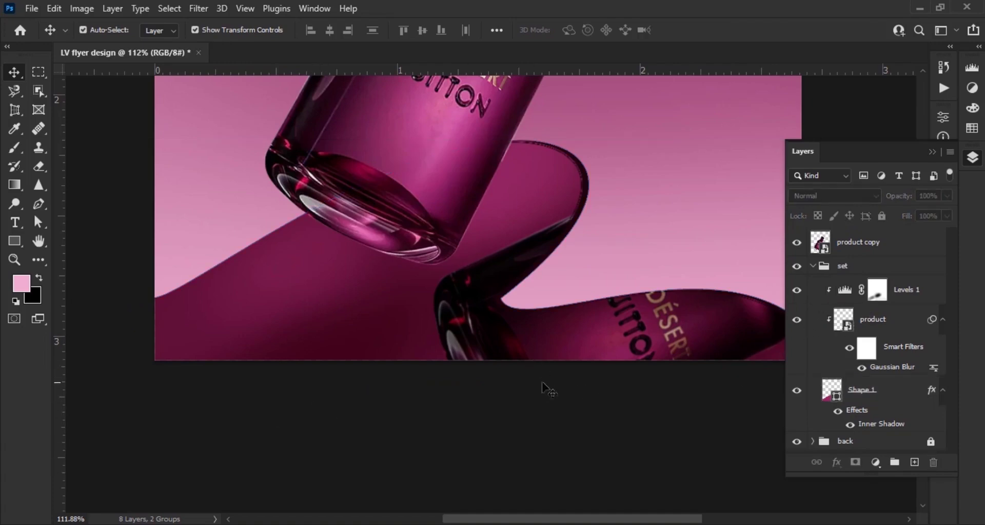
Step: Mask the Levels 1 adjustment out of the wave beneath the upper bottle, painting black at 100% opacity with 80 and 150 px brushes
{"action": "left_click", "coordinate": [918, 298]}
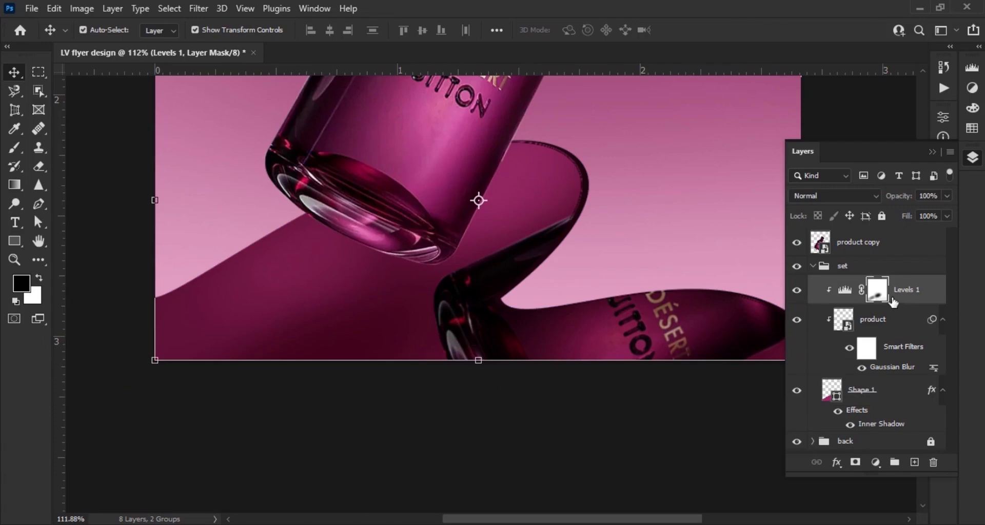
{"action": "left_click", "coordinate": [797, 292]}
{"action": "left_click", "coordinate": [797, 292]}
{"action": "left_click", "coordinate": [12, 147]}
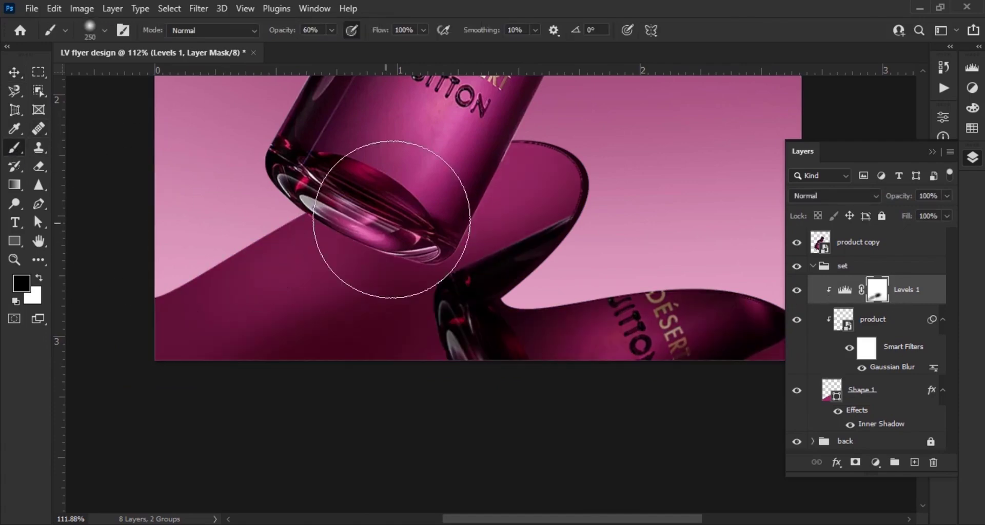
{"action": "key", "text": "bracketleft"}
{"action": "key", "text": "bracketleft"}
{"action": "key", "text": "bracketleft"}
{"action": "key", "text": "bracketleft"}
{"action": "key", "text": "bracketleft"}
{"action": "key", "text": "bracketleft"}
{"action": "key", "text": "bracketleft"}
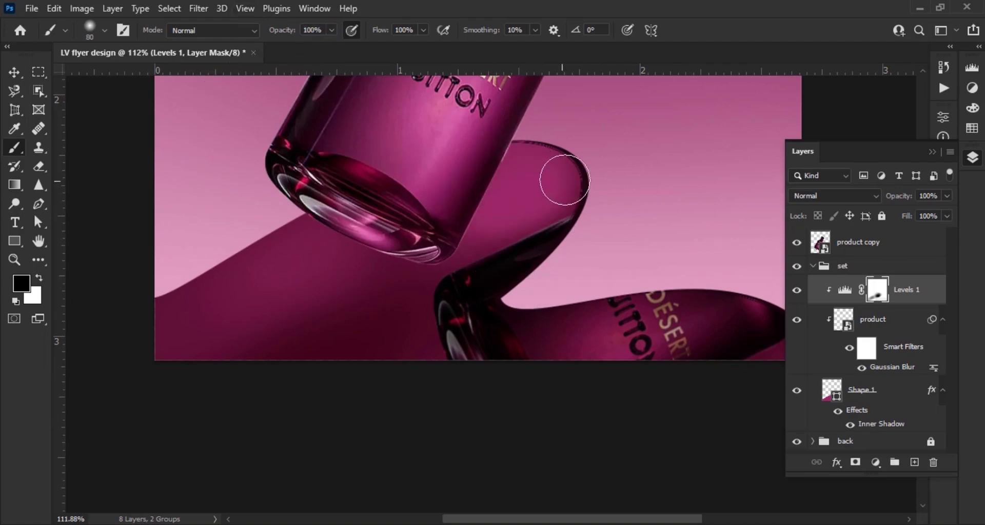
{"action": "mouse_move", "coordinate": [511, 219]}
{"action": "left_mouse_down"}
{"action": "mouse_move", "coordinate": [419, 249]}
{"action": "mouse_move", "coordinate": [429, 255]}
{"action": "mouse_move", "coordinate": [414, 279]}
{"action": "mouse_move", "coordinate": [410, 347]}
{"action": "mouse_move", "coordinate": [405, 335]}
{"action": "mouse_move", "coordinate": [422, 371]}
{"action": "mouse_move", "coordinate": [401, 278]}
{"action": "left_mouse_up"}
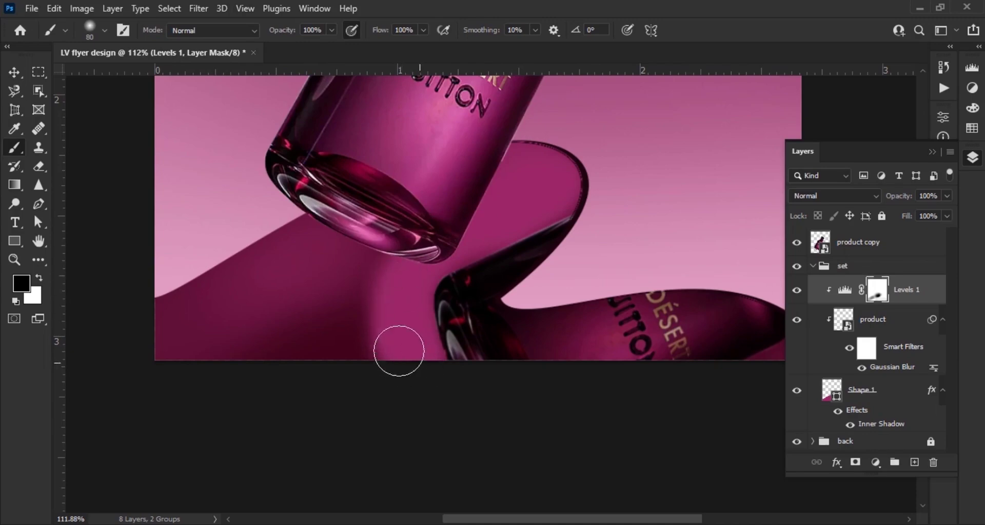
{"action": "mouse_move", "coordinate": [399, 351]}
{"action": "left_mouse_down"}
{"action": "mouse_move", "coordinate": [390, 195]}
{"action": "mouse_move", "coordinate": [308, 240]}
{"action": "mouse_move", "coordinate": [362, 276]}
{"action": "mouse_move", "coordinate": [341, 221]}
{"action": "mouse_move", "coordinate": [372, 347]}
{"action": "mouse_move", "coordinate": [225, 234]}
{"action": "mouse_move", "coordinate": [248, 336]}
{"action": "mouse_move", "coordinate": [195, 379]}
{"action": "mouse_move", "coordinate": [206, 307]}
{"action": "left_mouse_up"}
{"action": "key", "text": "bracketright"}
{"action": "key", "text": "bracketright"}
{"action": "key", "text": "bracketright"}
{"action": "key", "text": "bracketright"}
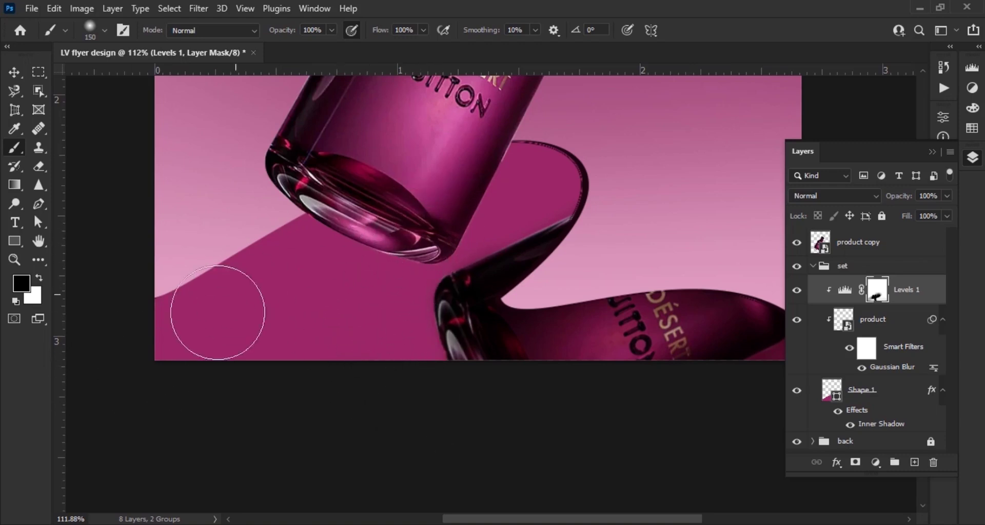
Step: Change the fill color of Shape 1 to light pink
{"action": "scroll", "coordinate": [596, 428], "scroll_direction": "up", "scroll_amount": 1}
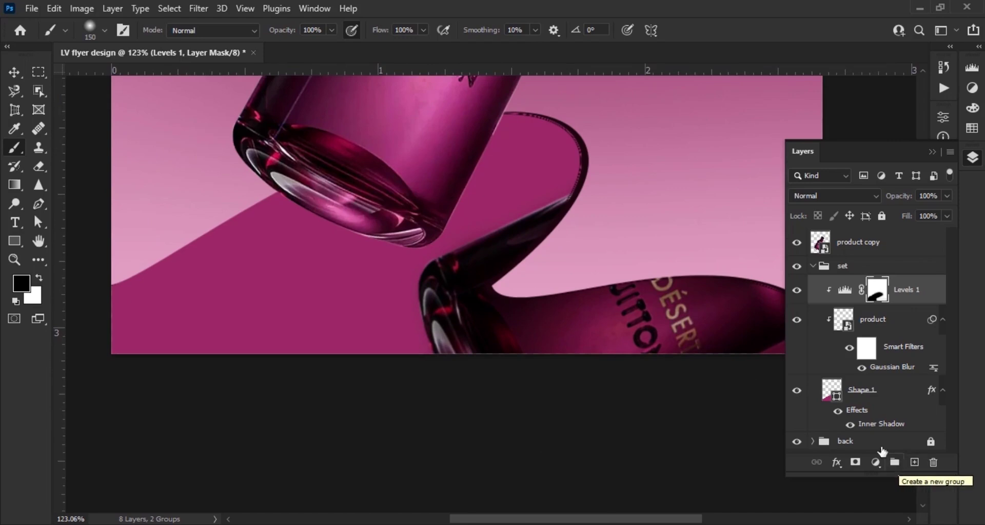
{"action": "double_click", "coordinate": [831, 405]}
{"action": "left_click", "coordinate": [566, 144]}
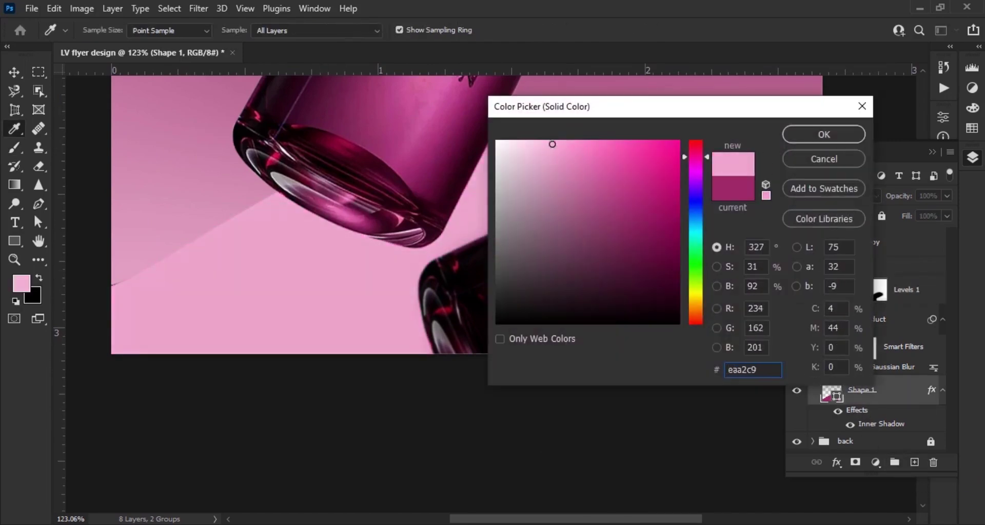
{"action": "left_click_drag", "start_coordinate": [552, 144], "coordinate": [552, 140]}
{"action": "left_click", "coordinate": [793, 142]}
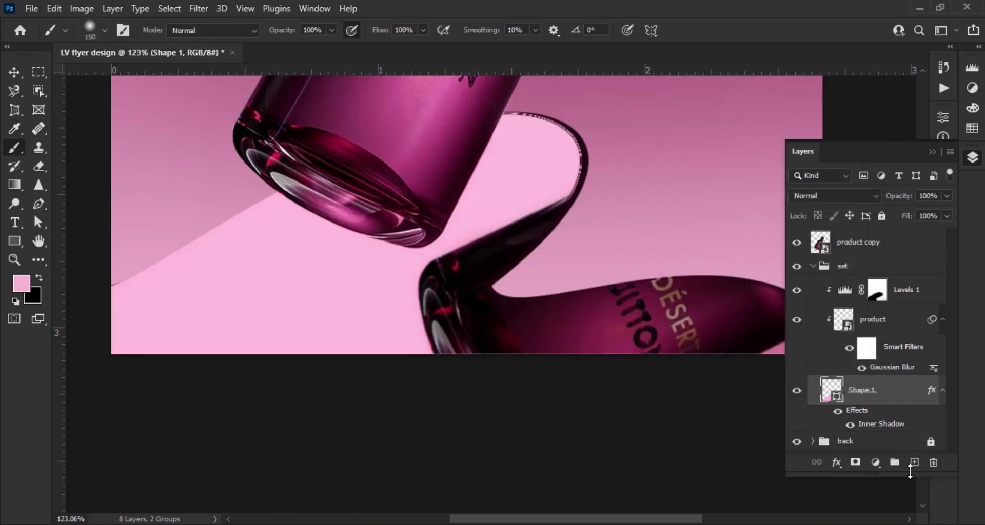
Step: Add a layer clipped directly above Shape 1 and shade the wave's curl beside the bottle with #66123e at reduced brush opacity
{"action": "left_click", "coordinate": [914, 463]}
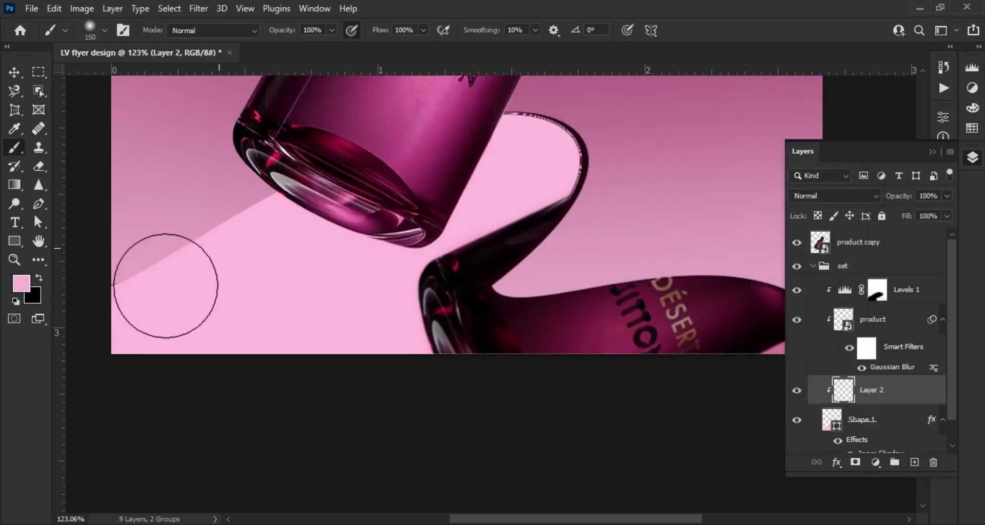
{"action": "left_click", "coordinate": [22, 283]}
{"action": "left_click", "coordinate": [648, 251]}
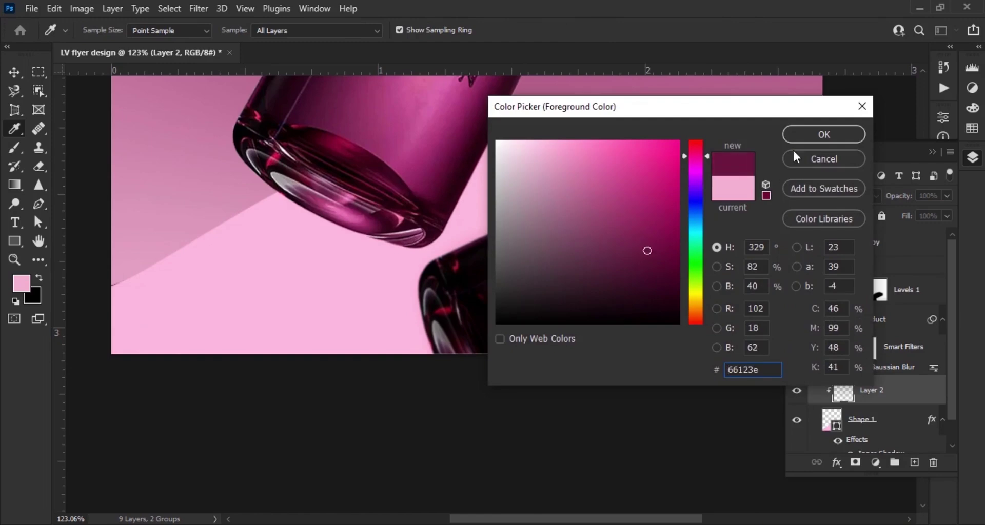
{"action": "left_click", "coordinate": [793, 140]}
{"action": "scroll", "coordinate": [325, 108], "scroll_direction": "up", "scroll_amount": 2}
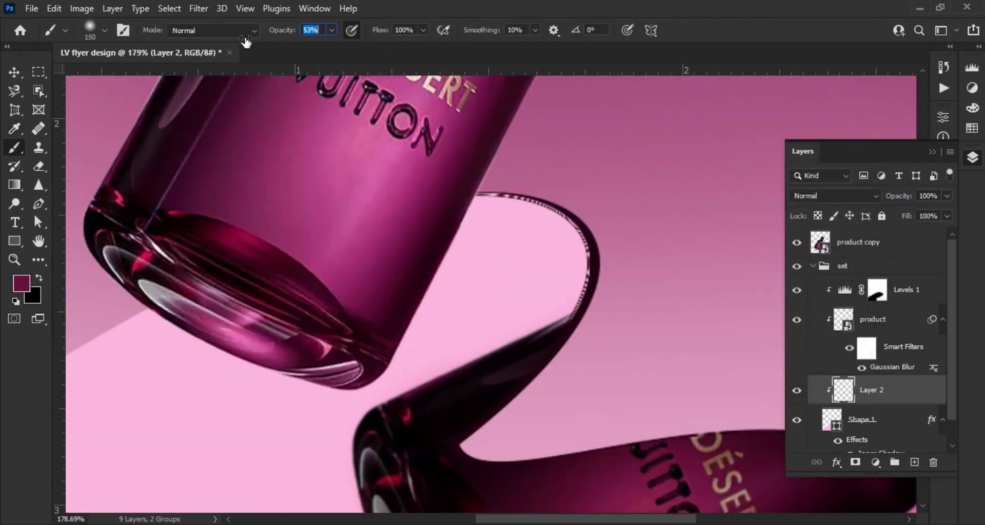
{"action": "mouse_move", "coordinate": [635, 222]}
{"action": "left_mouse_down"}
{"action": "mouse_move", "coordinate": [559, 189]}
{"action": "mouse_move", "coordinate": [549, 209]}
{"action": "mouse_move", "coordinate": [568, 286]}
{"action": "mouse_move", "coordinate": [492, 277]}
{"action": "left_mouse_up"}
{"action": "mouse_move", "coordinate": [321, 208]}
{"action": "left_mouse_down"}
{"action": "mouse_move", "coordinate": [425, 280]}
{"action": "mouse_move", "coordinate": [517, 318]}
{"action": "mouse_move", "coordinate": [546, 229]}
{"action": "mouse_move", "coordinate": [471, 178]}
{"action": "mouse_move", "coordinate": [600, 256]}
{"action": "mouse_move", "coordinate": [588, 325]}
{"action": "mouse_move", "coordinate": [571, 357]}
{"action": "mouse_move", "coordinate": [491, 181]}
{"action": "mouse_move", "coordinate": [460, 177]}
{"action": "mouse_move", "coordinate": [633, 238]}
{"action": "mouse_move", "coordinate": [622, 219]}
{"action": "left_mouse_up"}
Step: Shade Layer 2 along the wave's upper edge beneath the bottle with a brighter magenta, using a soft 100 px brush
{"action": "left_click", "coordinate": [27, 282]}
{"action": "left_click", "coordinate": [786, 137]}
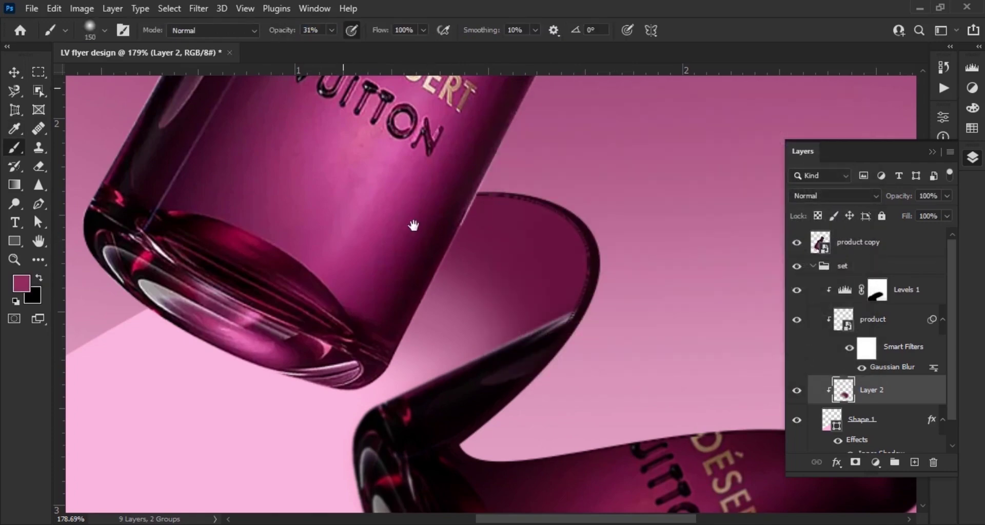
{"action": "left_click_drag", "start_coordinate": [413, 226], "coordinate": [470, 202]}
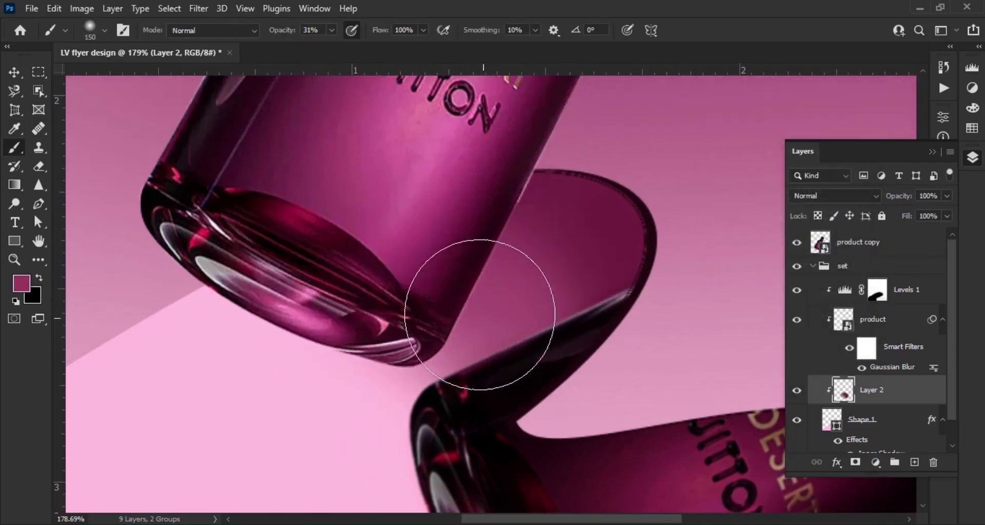
{"action": "mouse_move", "coordinate": [254, 331]}
{"action": "left_mouse_down"}
{"action": "mouse_move", "coordinate": [321, 266]}
{"action": "mouse_move", "coordinate": [392, 270]}
{"action": "left_mouse_up"}
{"action": "key", "text": "["}
{"action": "key", "text": "["}
{"action": "left_click_drag", "start_coordinate": [339, 315], "coordinate": [441, 308]}
{"action": "mouse_move", "coordinate": [221, 326]}
{"action": "left_mouse_down"}
{"action": "mouse_move", "coordinate": [174, 343]}
{"action": "mouse_move", "coordinate": [433, 180]}
{"action": "left_mouse_up"}
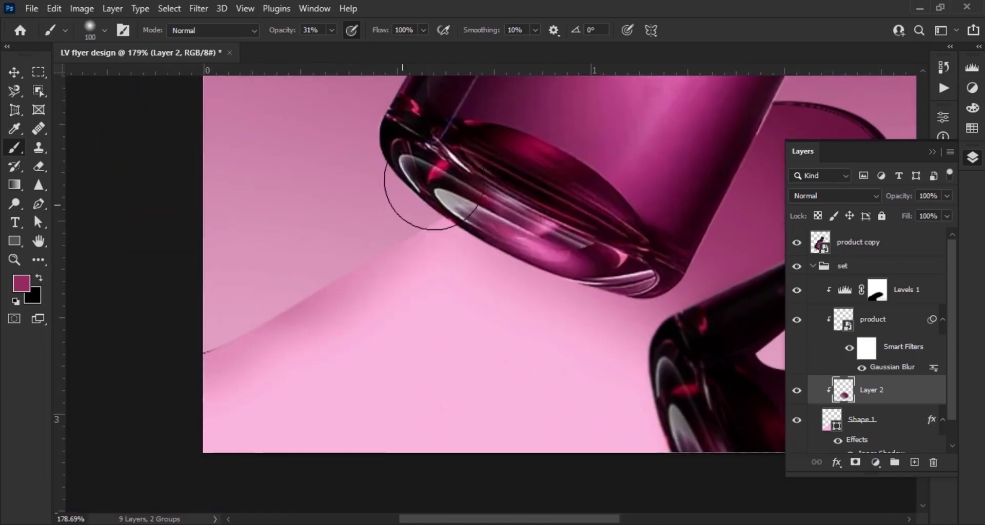
{"action": "mouse_move", "coordinate": [522, 160]}
{"action": "left_mouse_down"}
{"action": "mouse_move", "coordinate": [472, 220]}
{"action": "mouse_move", "coordinate": [149, 340]}
{"action": "mouse_move", "coordinate": [210, 296]}
{"action": "left_mouse_up"}
{"action": "left_click_drag", "start_coordinate": [157, 337], "coordinate": [387, 207]}
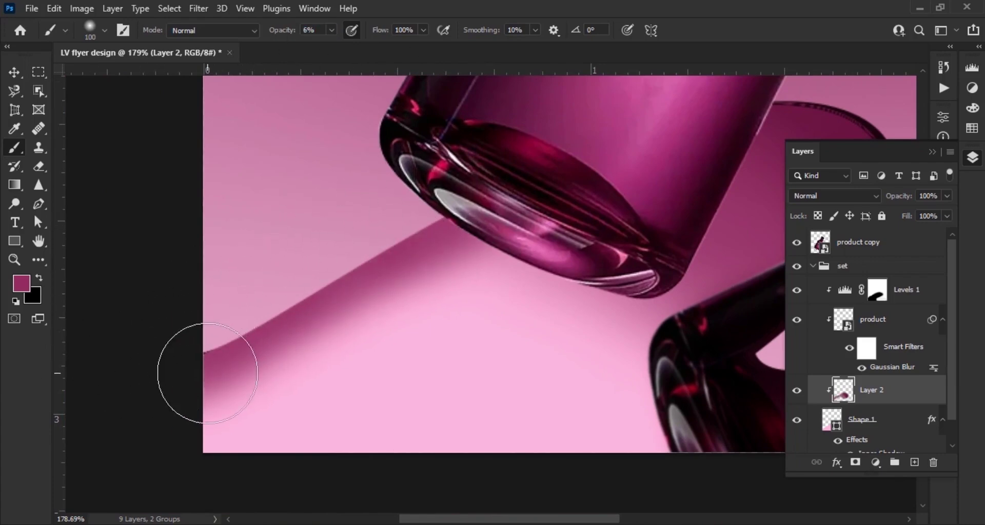
Step: Blend the magenta shading across the wave beneath the bottle with a 175 px brush at 6% opacity
{"action": "key", "text": "bracketright"}
{"action": "key", "text": "bracketright"}
{"action": "key", "text": "bracketright"}
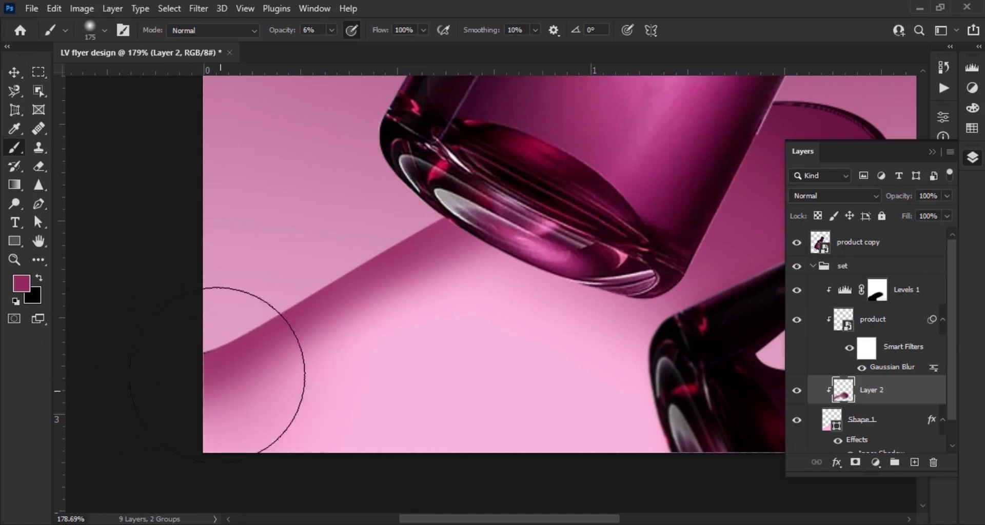
{"action": "mouse_move", "coordinate": [230, 395]}
{"action": "left_mouse_down"}
{"action": "mouse_move", "coordinate": [334, 319]}
{"action": "mouse_move", "coordinate": [318, 334]}
{"action": "mouse_move", "coordinate": [401, 288]}
{"action": "mouse_move", "coordinate": [433, 294]}
{"action": "mouse_move", "coordinate": [376, 298]}
{"action": "left_mouse_up"}
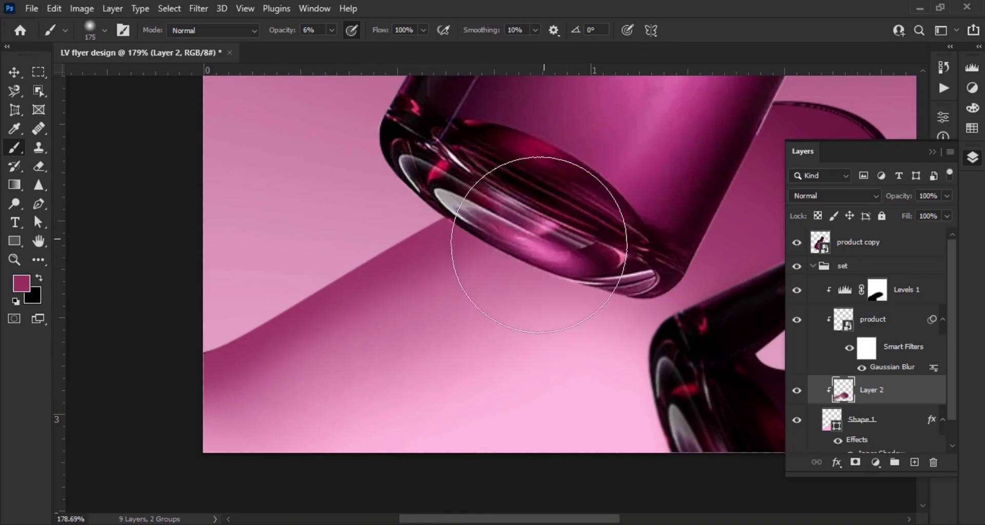
{"action": "left_click_drag", "start_coordinate": [541, 242], "coordinate": [534, 174]}
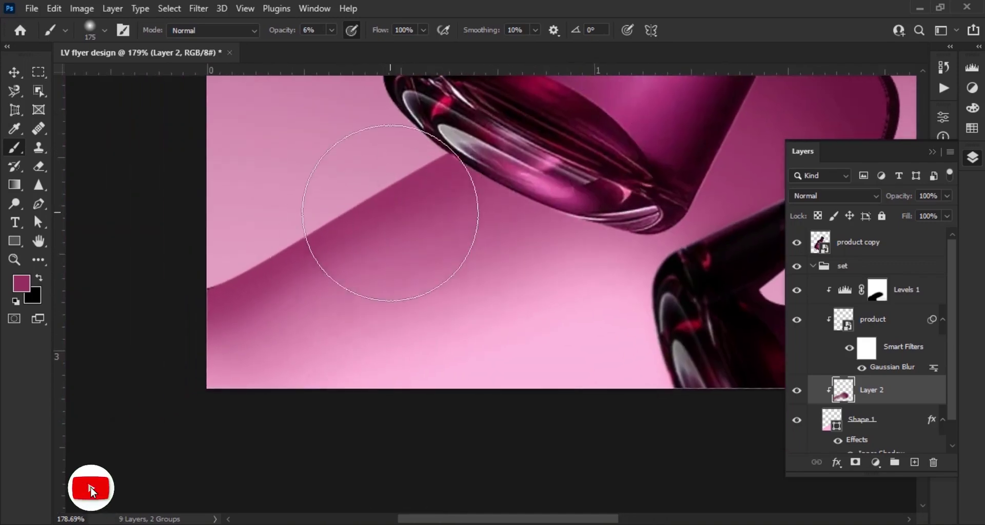
Step: Darken the wave's lower-right corner beside the reflection on Layer 2 with dark magenta, using a 100 px brush at 38% opacity
{"action": "key", "text": "ctrl+0"}
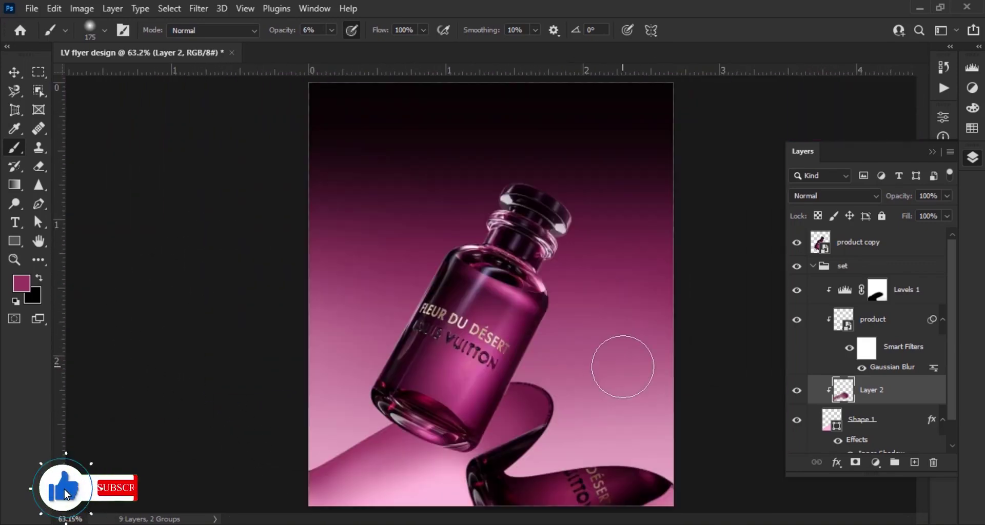
{"action": "scroll", "coordinate": [624, 349], "scroll_direction": "down", "scroll_amount": 2}
{"action": "scroll", "coordinate": [661, 504], "scroll_direction": "up", "scroll_amount": 6}
{"action": "left_click_drag", "start_coordinate": [690, 492], "coordinate": [576, 370]}
{"action": "scroll", "coordinate": [575, 380], "scroll_direction": "up", "scroll_amount": 4}
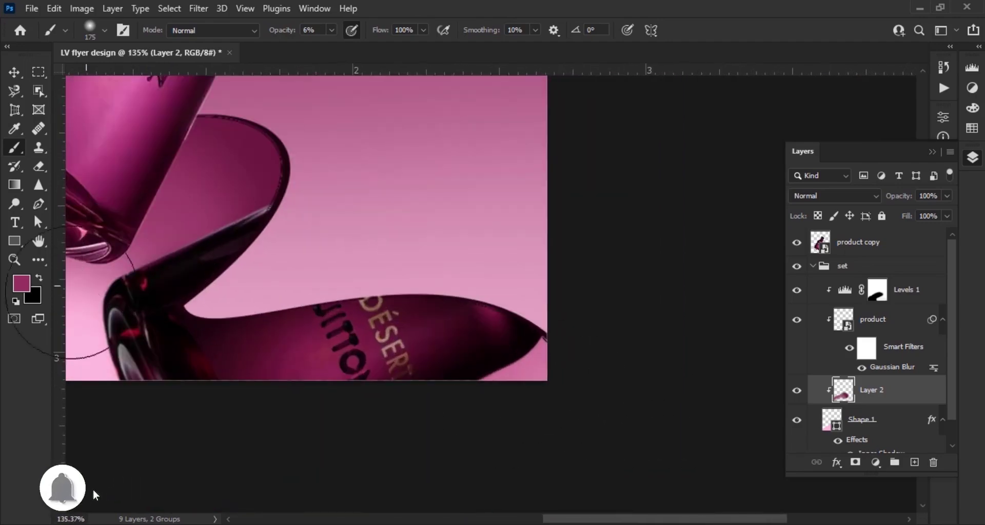
{"action": "left_click", "coordinate": [25, 280]}
{"action": "left_click", "coordinate": [644, 266]}
{"action": "left_click", "coordinate": [816, 137]}
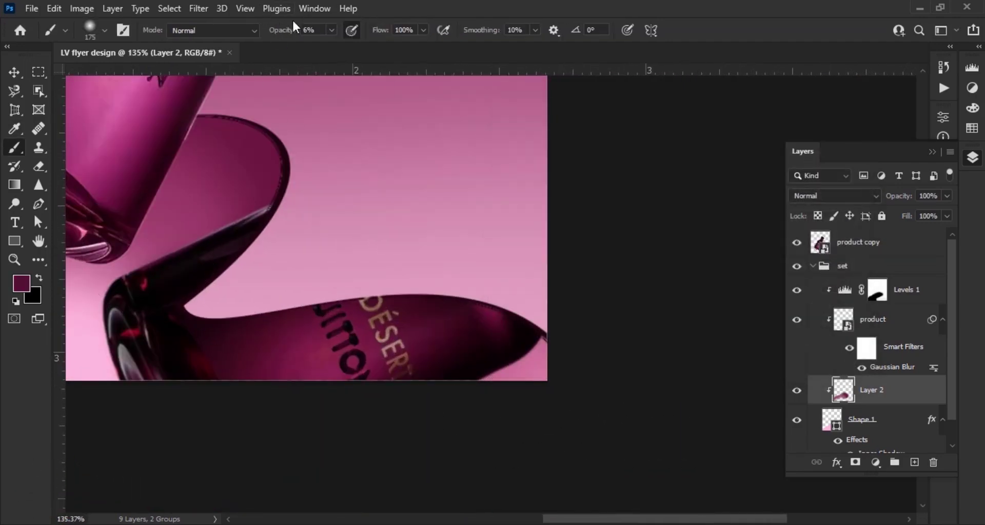
{"action": "key", "text": "bracketleft"}
{"action": "key", "text": "bracketleft"}
{"action": "key", "text": "bracketleft"}
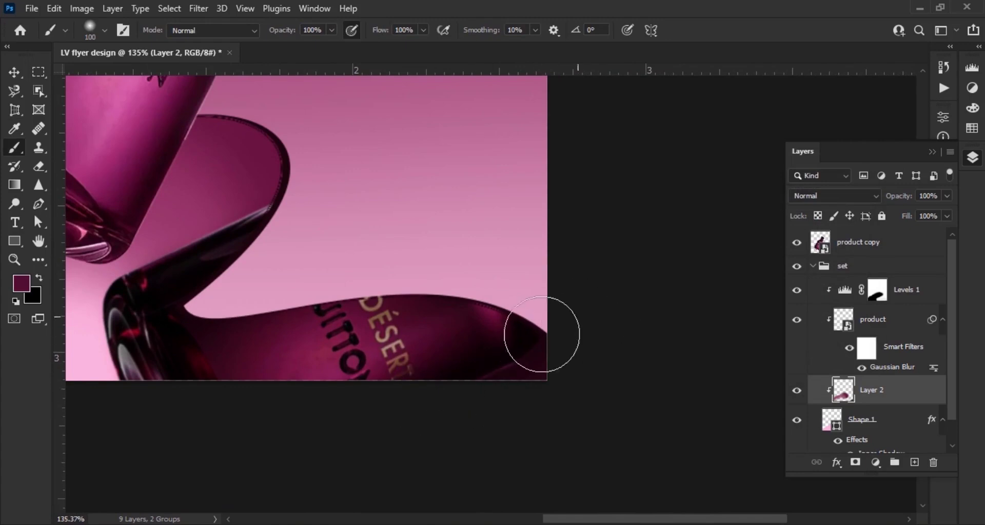
{"action": "key", "text": "ctrl+z"}
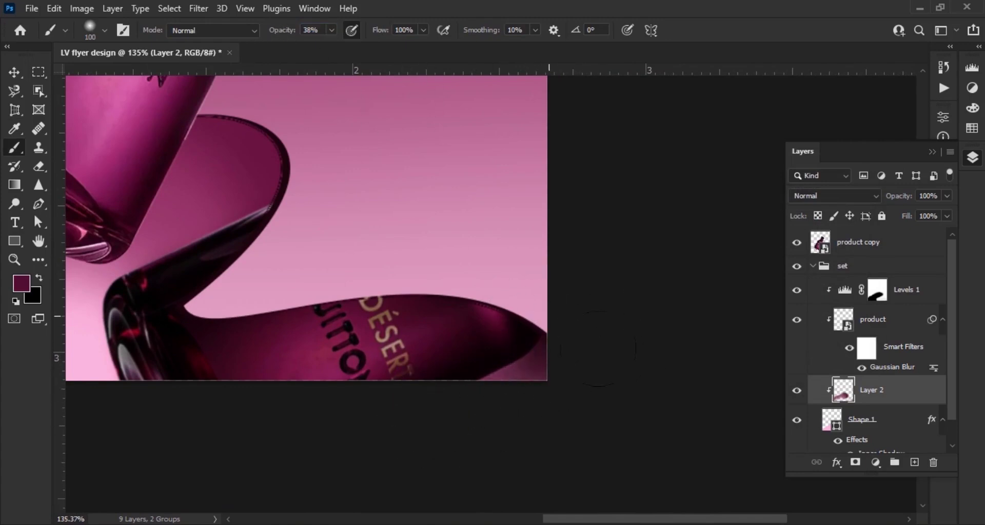
Step: Collapse the set group and lock it
{"action": "key", "text": "ctrl+0"}
{"action": "scroll", "coordinate": [367, 328], "scroll_direction": "down", "scroll_amount": 2}
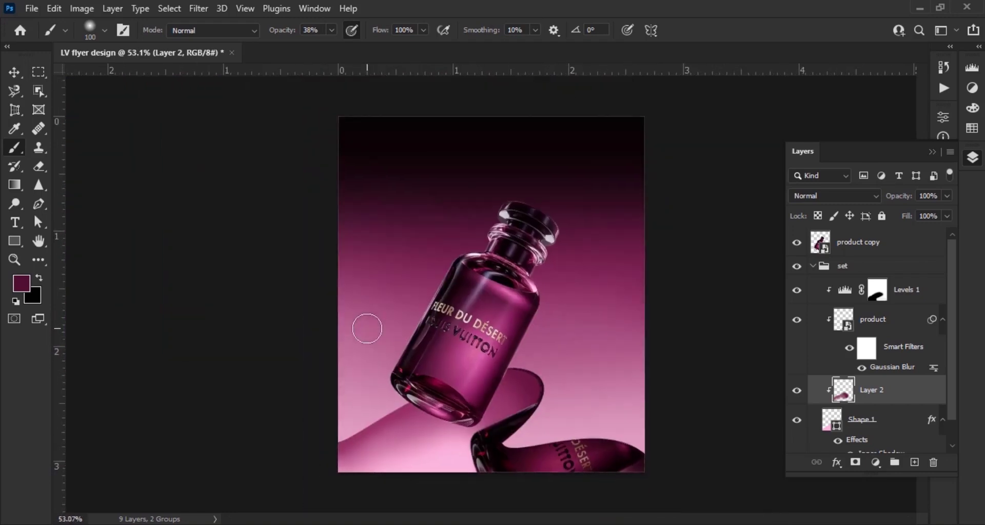
{"action": "key", "text": "v"}
{"action": "left_click", "coordinate": [686, 455]}
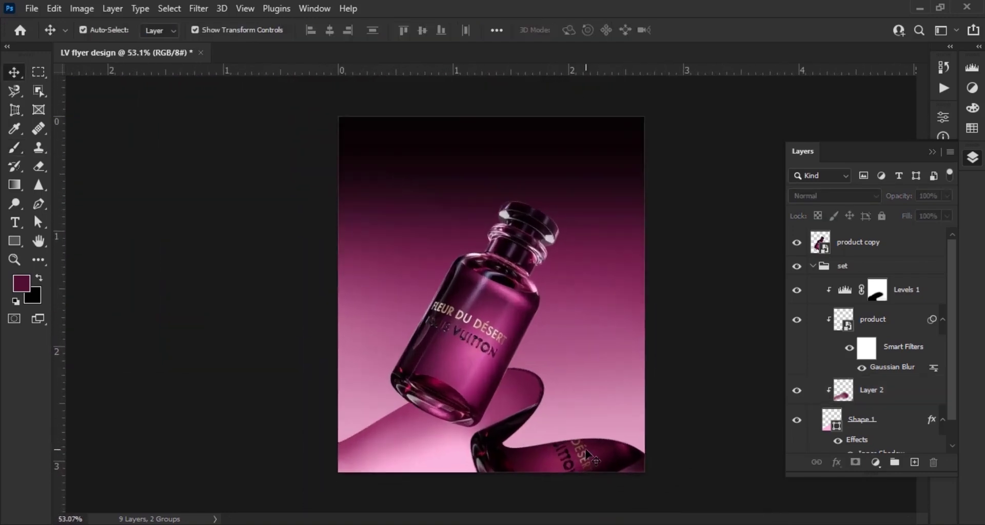
{"action": "scroll", "coordinate": [501, 368], "scroll_direction": "down", "scroll_amount": 1}
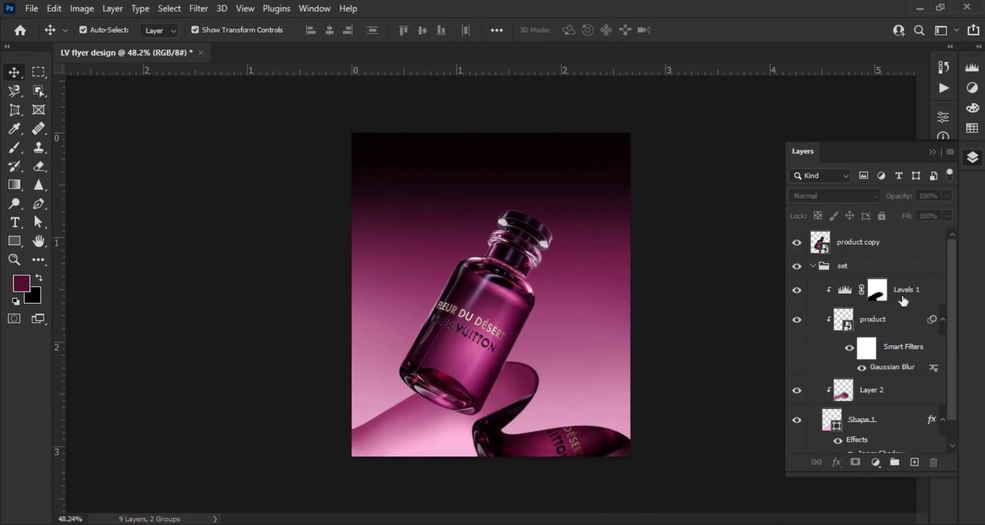
{"action": "left_click", "coordinate": [817, 272]}
{"action": "left_click", "coordinate": [812, 267]}
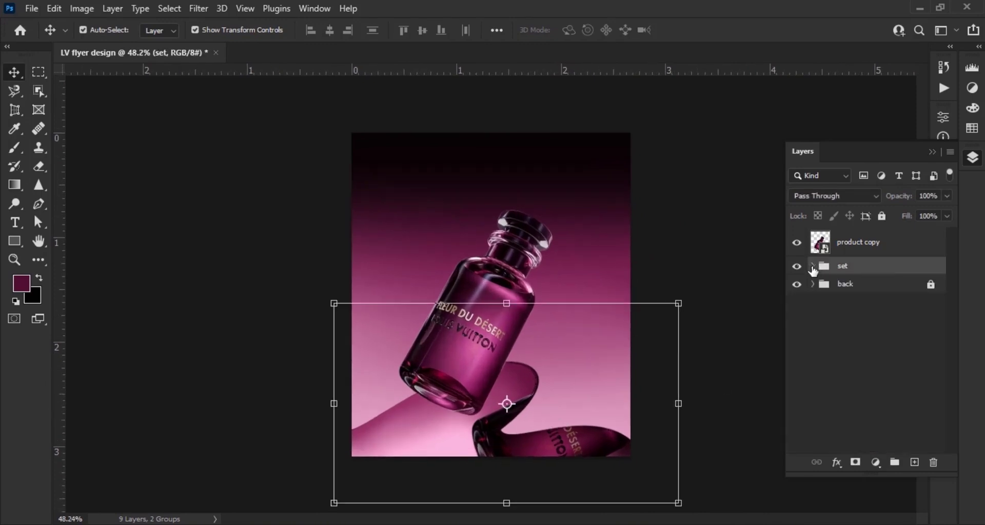
{"action": "left_click", "coordinate": [882, 217]}
{"action": "left_click", "coordinate": [478, 320]}
{"action": "left_click", "coordinate": [550, 373]}
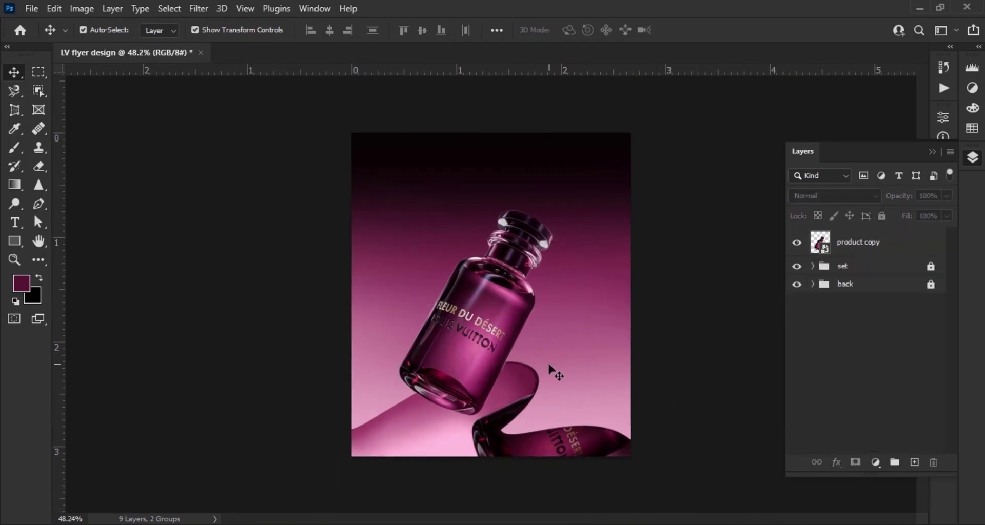
Step: Draw a curved light pink shape about 292 x 175 px with the Pen tool, extending from the flyer's left edge toward the bottle's neck
{"action": "scroll", "coordinate": [550, 371], "scroll_direction": "down", "scroll_amount": 1}
{"action": "scroll", "coordinate": [501, 296], "scroll_direction": "up", "scroll_amount": 5}
{"action": "scroll", "coordinate": [495, 292], "scroll_direction": "up", "scroll_amount": 4}
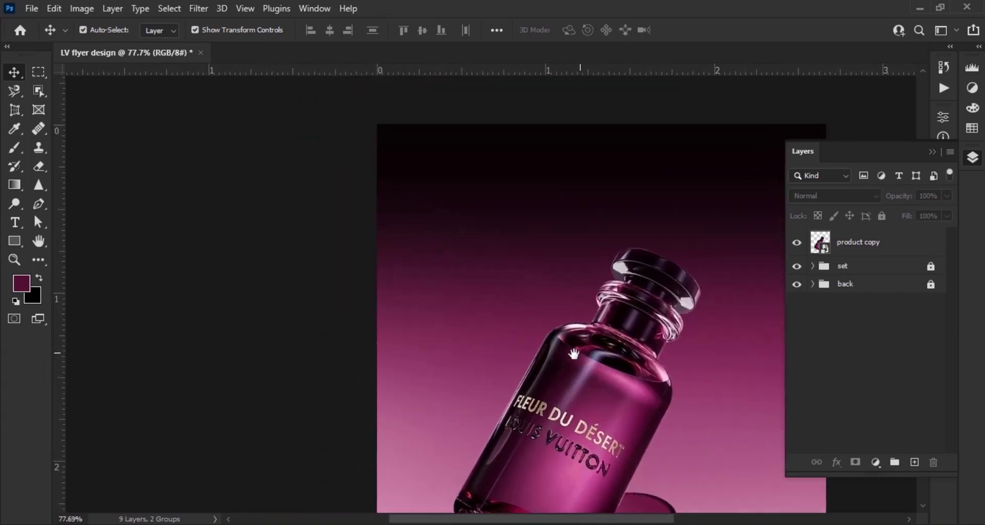
{"action": "left_click", "coordinate": [43, 206]}
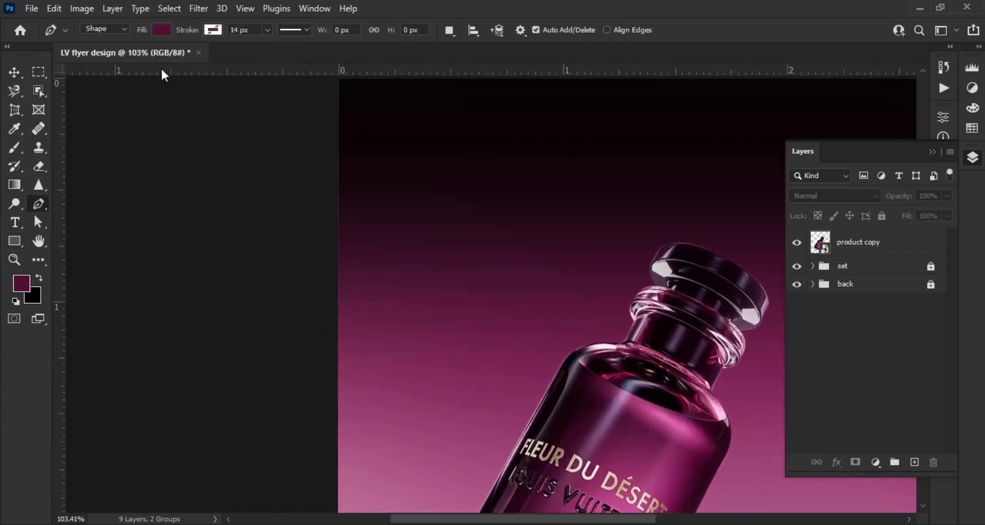
{"action": "left_click", "coordinate": [161, 30]}
{"action": "left_click", "coordinate": [132, 36]}
{"action": "scroll", "coordinate": [359, 223], "scroll_direction": "up", "scroll_amount": 3}
{"action": "left_click_drag", "start_coordinate": [374, 251], "coordinate": [253, 258]}
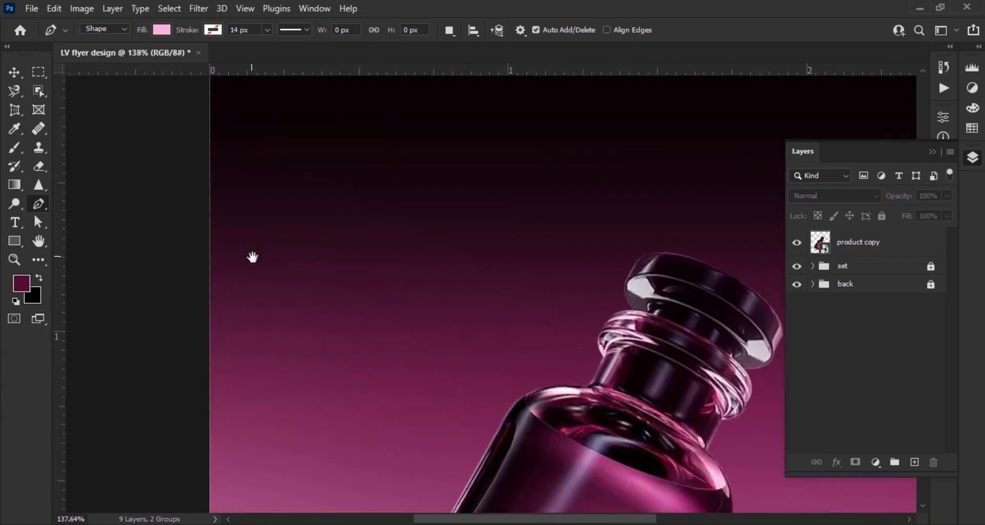
{"action": "scroll", "coordinate": [260, 258], "scroll_direction": "down", "scroll_amount": 10}
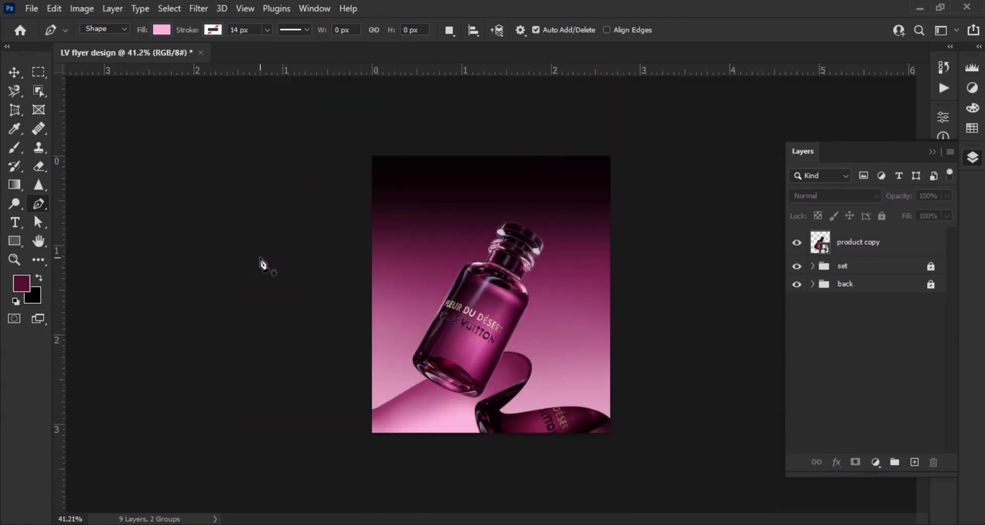
{"action": "scroll", "coordinate": [344, 236], "scroll_direction": "up", "scroll_amount": 6}
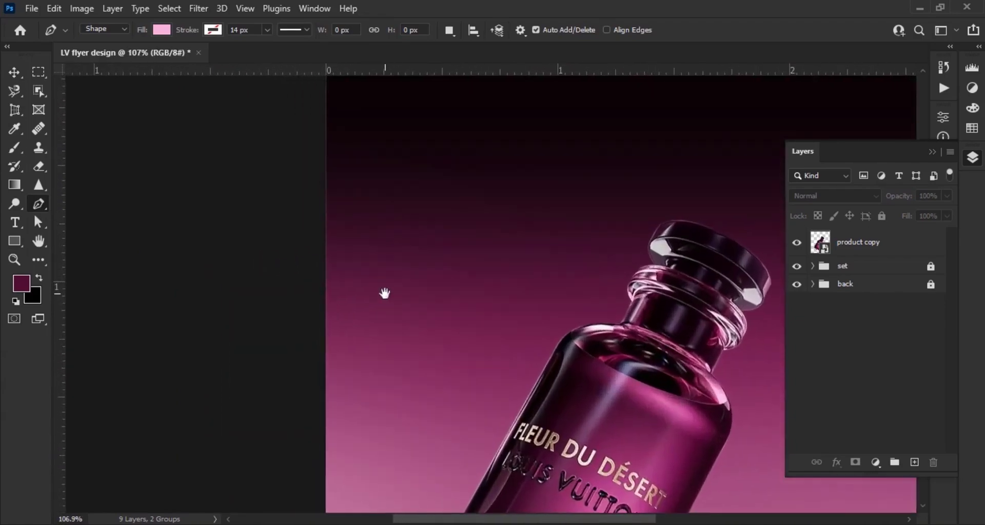
{"action": "scroll", "coordinate": [389, 302], "scroll_direction": "up", "scroll_amount": 2}
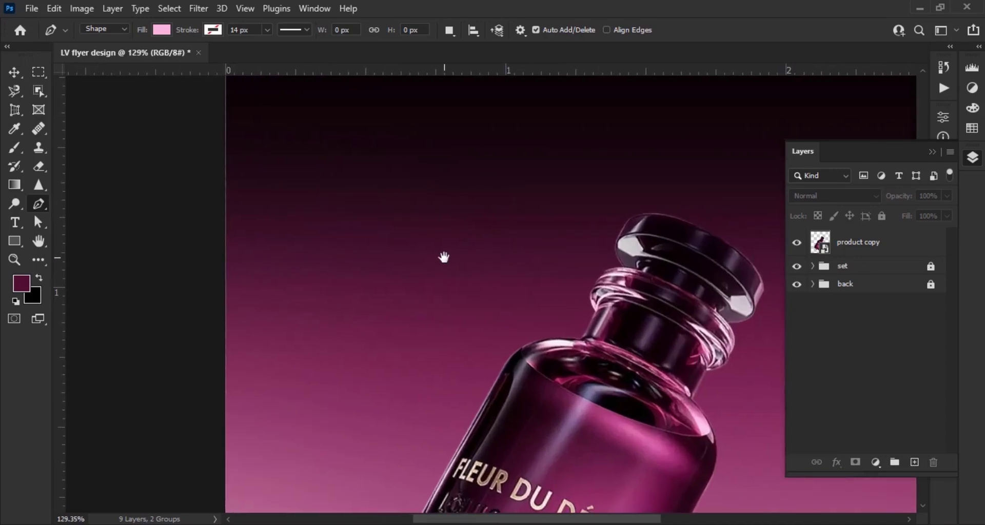
{"action": "left_click", "coordinate": [201, 212]}
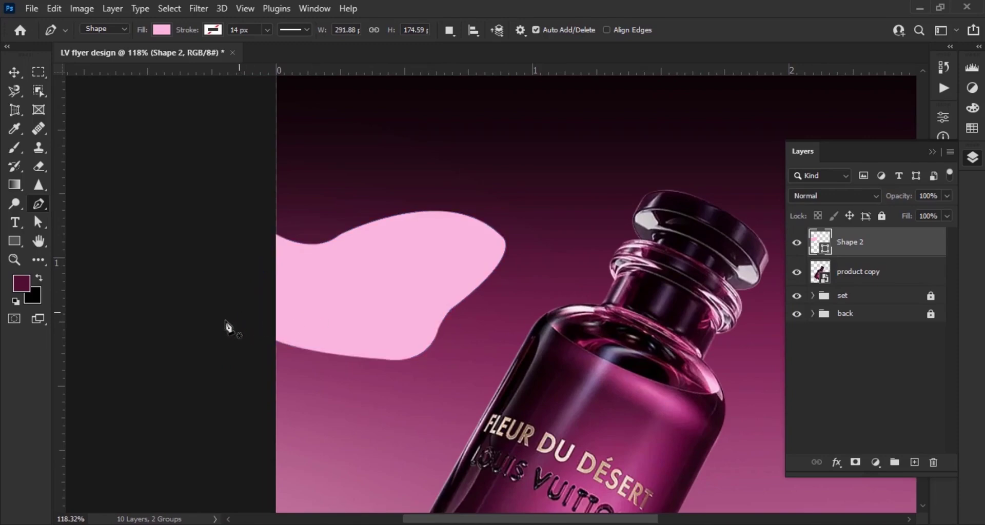
Step: Examine the new light pink shape's outline and its placement beside the bottle at different magnifications
{"action": "left_click", "coordinate": [13, 71]}
{"action": "left_click", "coordinate": [166, 309]}
{"action": "scroll", "coordinate": [365, 295], "scroll_direction": "down", "scroll_amount": 6}
{"action": "scroll", "coordinate": [445, 283], "scroll_direction": "up", "scroll_amount": 3}
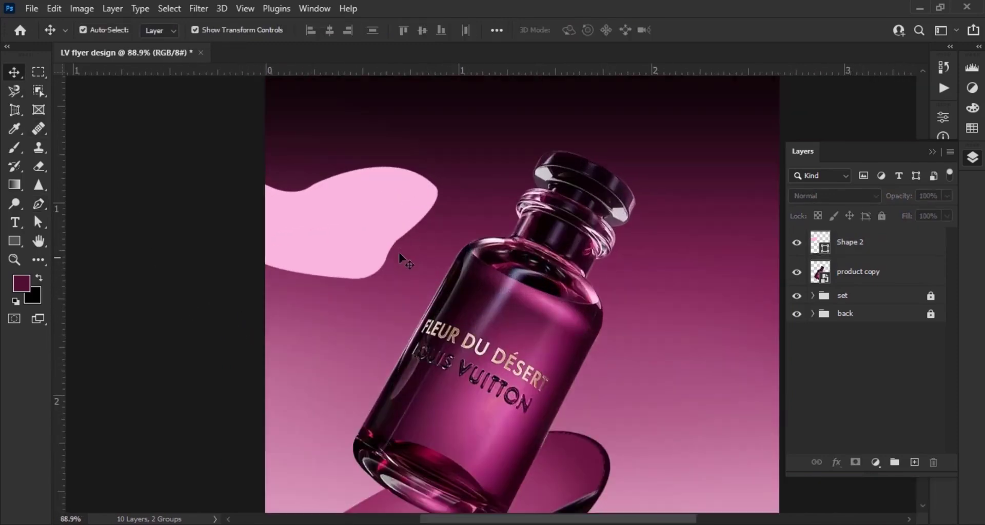
{"action": "scroll", "coordinate": [399, 250], "scroll_direction": "down", "scroll_amount": 1}
{"action": "scroll", "coordinate": [399, 250], "scroll_direction": "up", "scroll_amount": 2}
{"action": "left_click", "coordinate": [472, 293]}
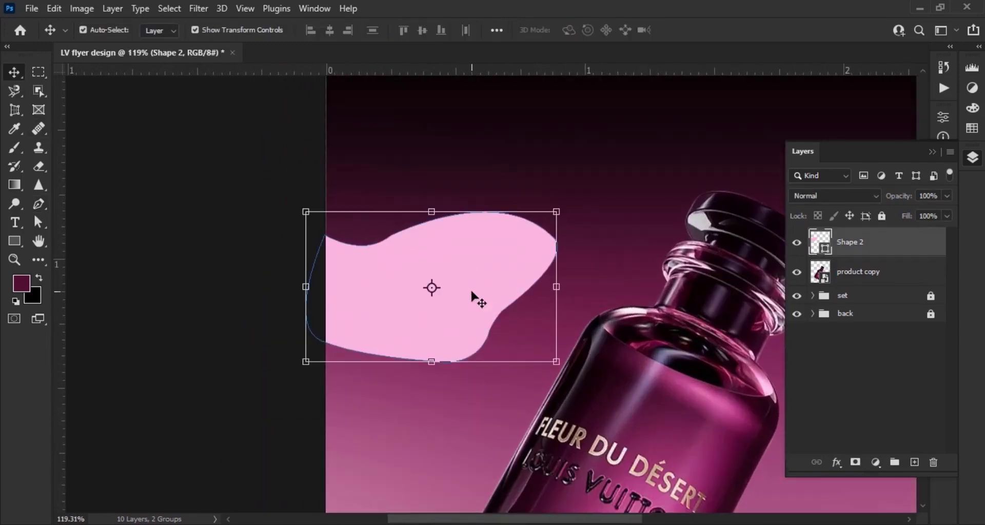
{"action": "left_click", "coordinate": [260, 380]}
{"action": "scroll", "coordinate": [441, 262], "scroll_direction": "down", "scroll_amount": 2}
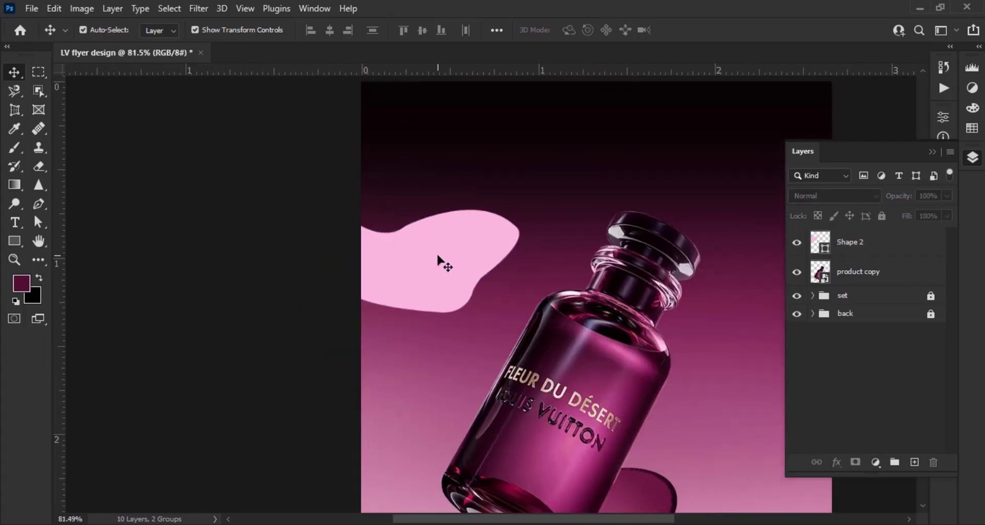
Step: Recolor the curved shape beside the bottle's neck to the lighter pink ffd3eb
{"action": "scroll", "coordinate": [440, 263], "scroll_direction": "up", "scroll_amount": 3}
{"action": "left_click", "coordinate": [501, 272]}
{"action": "scroll", "coordinate": [502, 273], "scroll_direction": "up", "scroll_amount": 1}
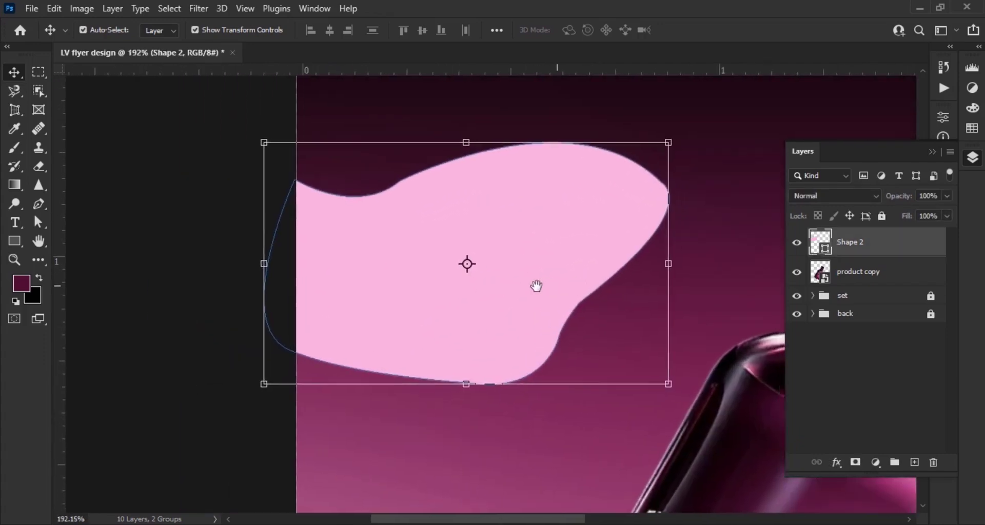
{"action": "left_click_drag", "start_coordinate": [536, 286], "coordinate": [504, 294]}
{"action": "double_click", "coordinate": [821, 249]}
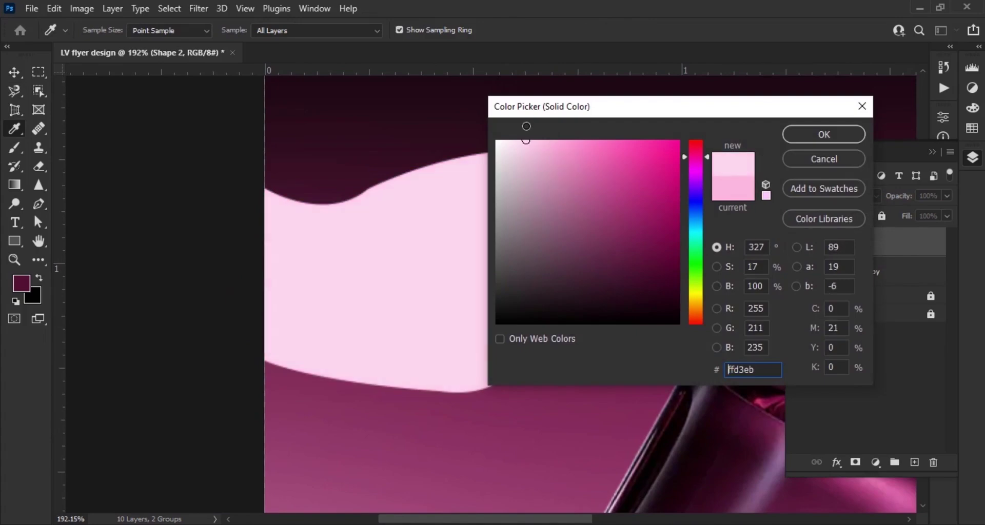
{"action": "left_click", "coordinate": [837, 136]}
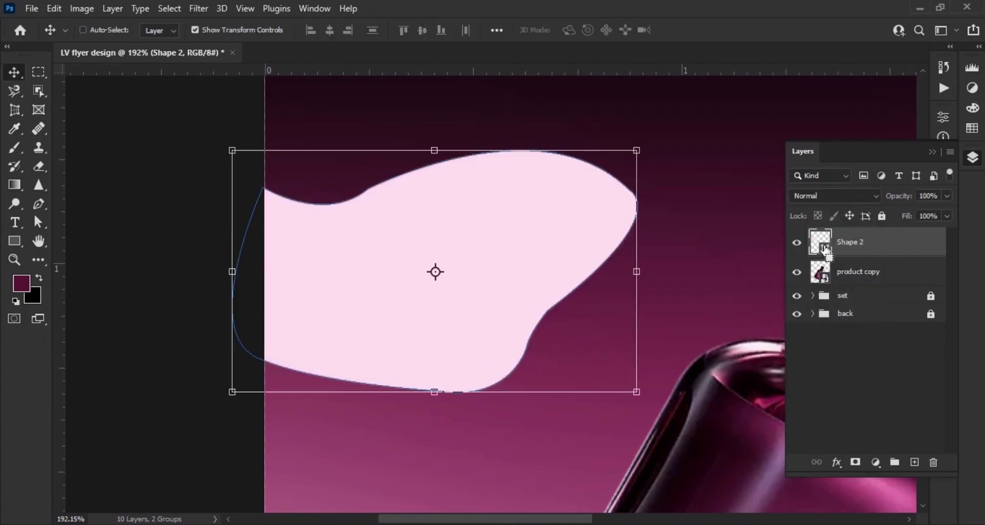
Step: Load the shape's outline as a selection, add a layer above, and shade its left edge dark magenta with a 100 px brush at 22% opacity
{"action": "left_click", "coordinate": [823, 249], "text": "ctrl"}
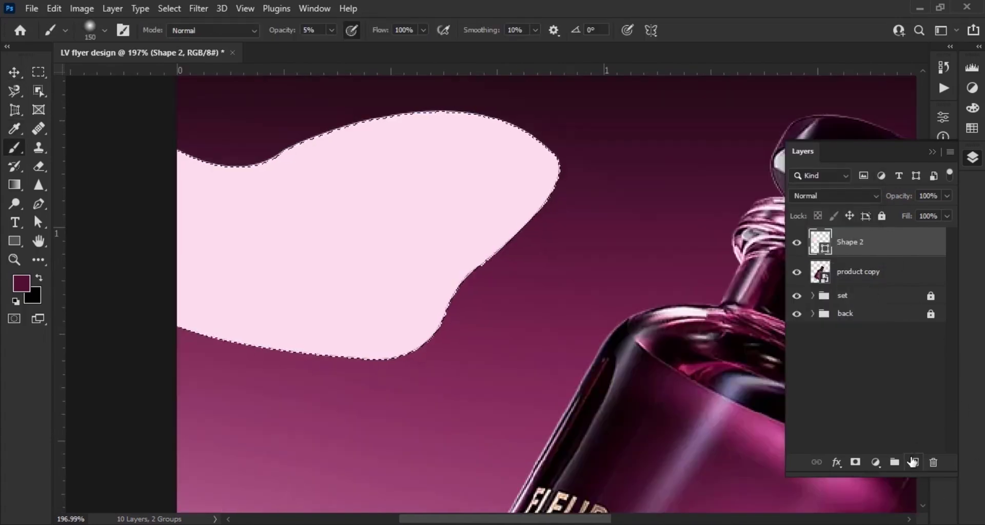
{"action": "left_click", "coordinate": [912, 463]}
{"action": "left_click_drag", "start_coordinate": [349, 291], "coordinate": [429, 293]}
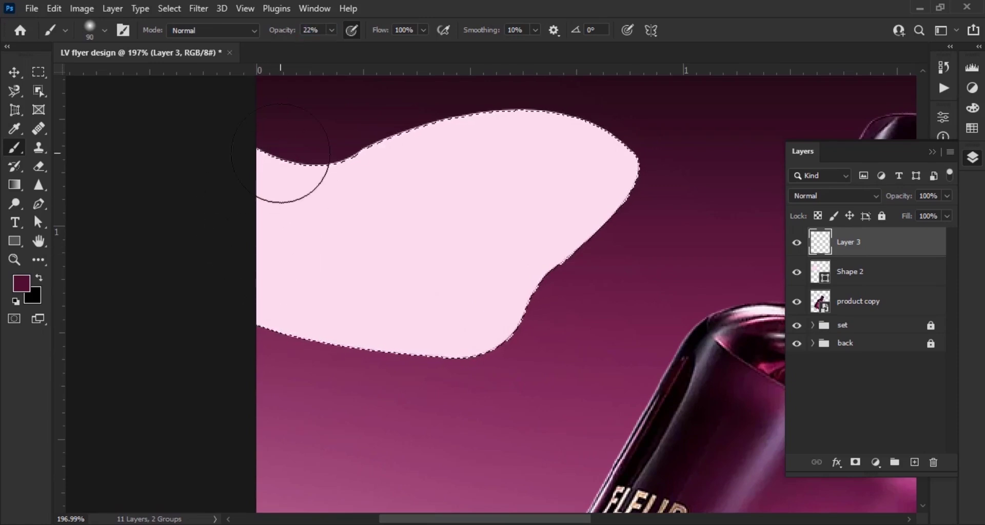
{"action": "key", "text": "bracketright"}
{"action": "mouse_move", "coordinate": [278, 147]}
{"action": "left_mouse_down"}
{"action": "mouse_move", "coordinate": [262, 202]}
{"action": "mouse_move", "coordinate": [271, 166]}
{"action": "mouse_move", "coordinate": [253, 155]}
{"action": "mouse_move", "coordinate": [260, 180]}
{"action": "mouse_move", "coordinate": [224, 218]}
{"action": "mouse_move", "coordinate": [242, 257]}
{"action": "mouse_move", "coordinate": [219, 325]}
{"action": "mouse_move", "coordinate": [198, 348]}
{"action": "mouse_move", "coordinate": [211, 358]}
{"action": "mouse_move", "coordinate": [237, 327]}
{"action": "left_mouse_up"}
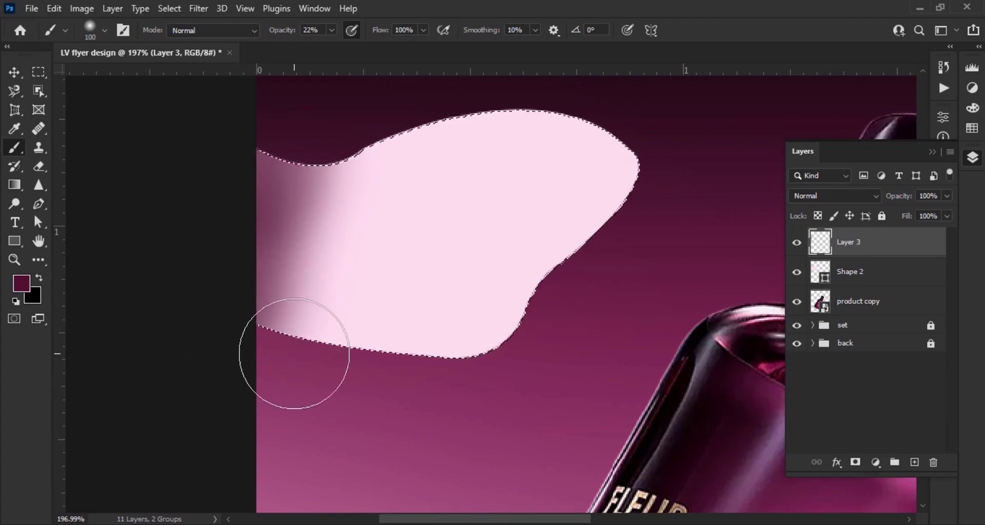
Step: Set the foreground color to a44275 and shade from the shape's left side toward its upper edge with a 125 px brush at 18% opacity
{"action": "left_click", "coordinate": [22, 284]}
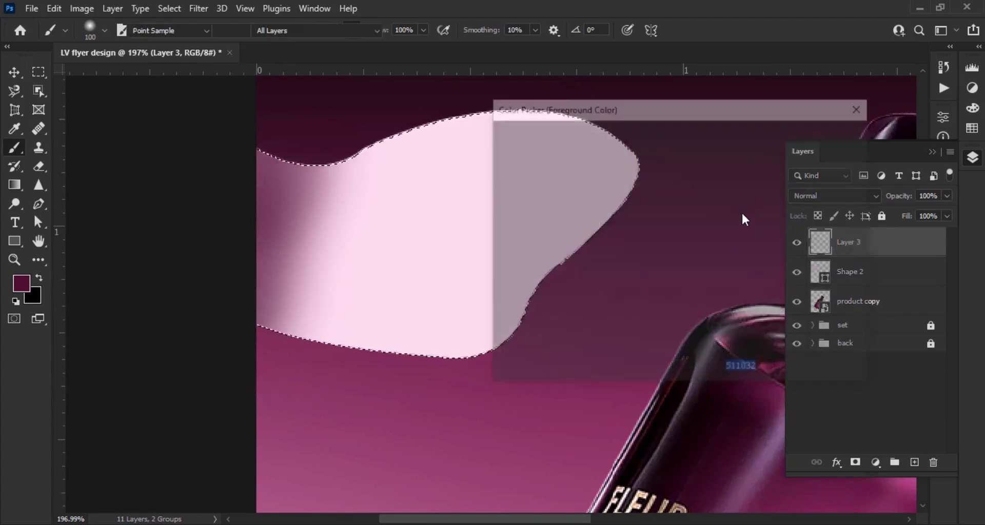
{"action": "left_click_drag", "start_coordinate": [625, 233], "coordinate": [606, 206]}
{"action": "key", "text": "Return"}
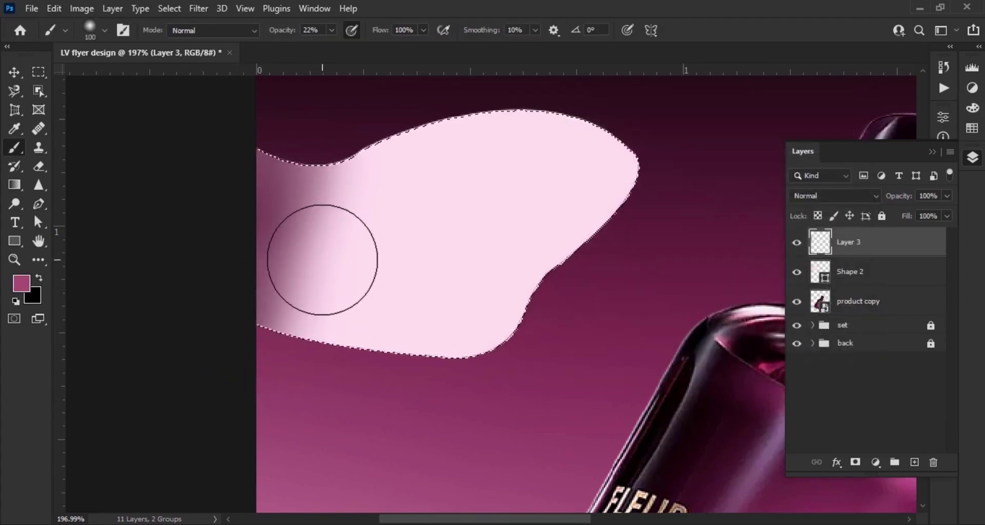
{"action": "key", "text": "bracketright"}
{"action": "mouse_move", "coordinate": [267, 218]}
{"action": "left_mouse_down"}
{"action": "mouse_move", "coordinate": [346, 95]}
{"action": "mouse_move", "coordinate": [392, 143]}
{"action": "mouse_move", "coordinate": [329, 217]}
{"action": "mouse_move", "coordinate": [441, 151]}
{"action": "mouse_move", "coordinate": [240, 247]}
{"action": "mouse_move", "coordinate": [406, 139]}
{"action": "mouse_move", "coordinate": [359, 178]}
{"action": "mouse_move", "coordinate": [426, 173]}
{"action": "mouse_move", "coordinate": [418, 212]}
{"action": "mouse_move", "coordinate": [331, 293]}
{"action": "mouse_move", "coordinate": [296, 296]}
{"action": "mouse_move", "coordinate": [353, 262]}
{"action": "mouse_move", "coordinate": [258, 328]}
{"action": "mouse_move", "coordinate": [276, 317]}
{"action": "mouse_move", "coordinate": [325, 236]}
{"action": "mouse_move", "coordinate": [408, 171]}
{"action": "mouse_move", "coordinate": [395, 224]}
{"action": "mouse_move", "coordinate": [488, 140]}
{"action": "left_mouse_up"}
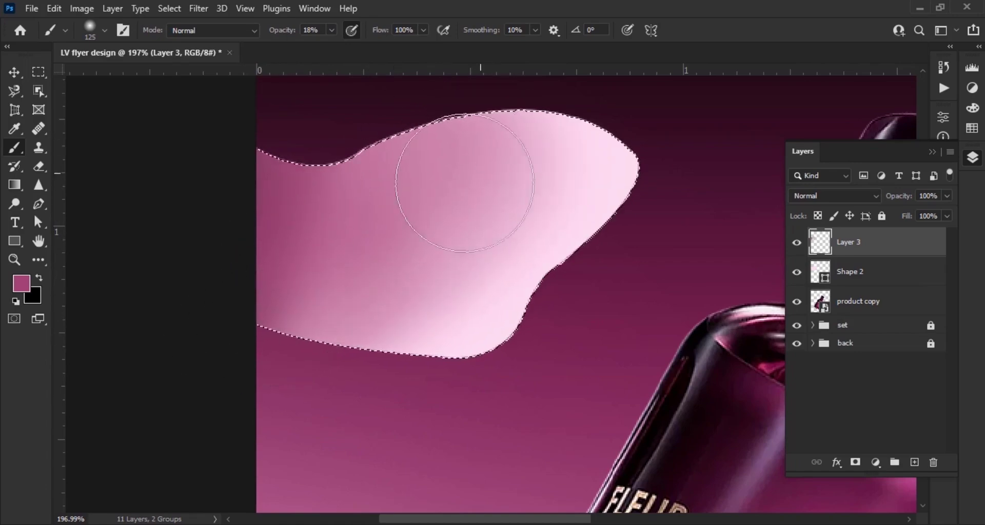
Step: Deepen the shape's left edge with a darker magenta using an 80-90 px brush at 18% opacity, and clear the selection
{"action": "left_click", "coordinate": [20, 287]}
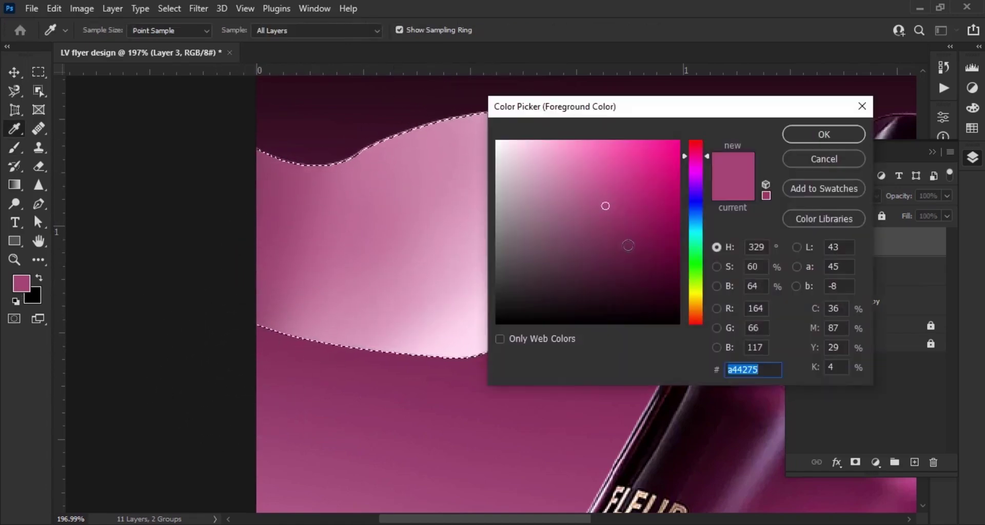
{"action": "left_click", "coordinate": [629, 254]}
{"action": "key", "text": "Return"}
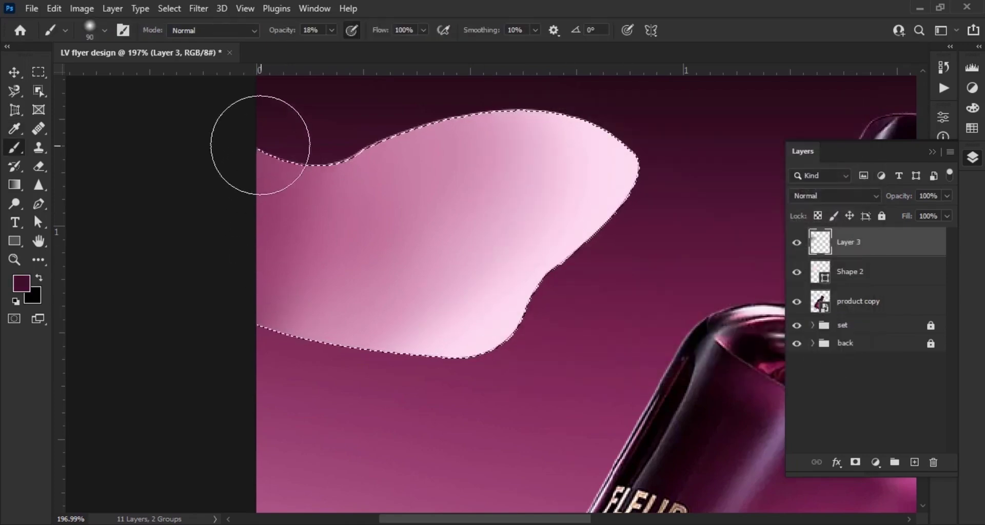
{"action": "scroll", "coordinate": [467, 273], "scroll_direction": "down", "scroll_amount": 5}
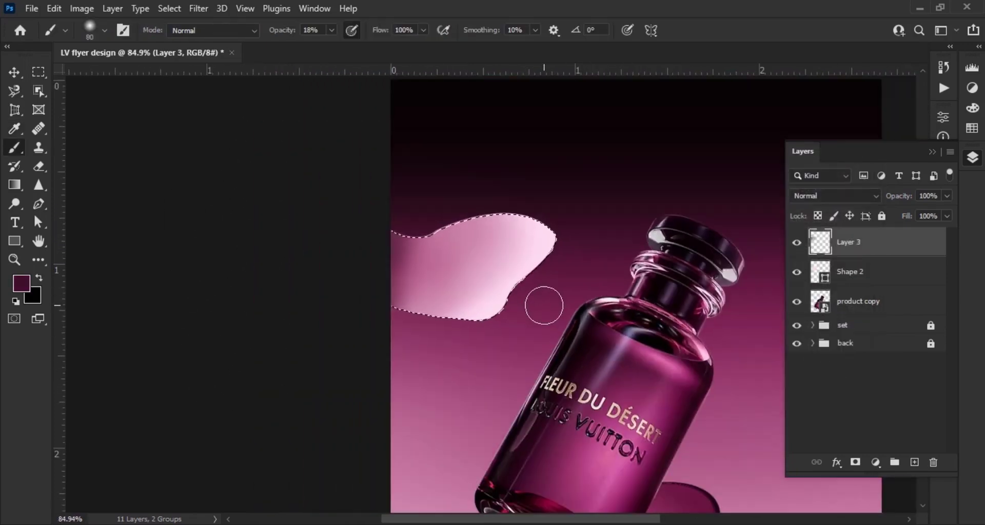
{"action": "scroll", "coordinate": [545, 307], "scroll_direction": "up", "scroll_amount": 3}
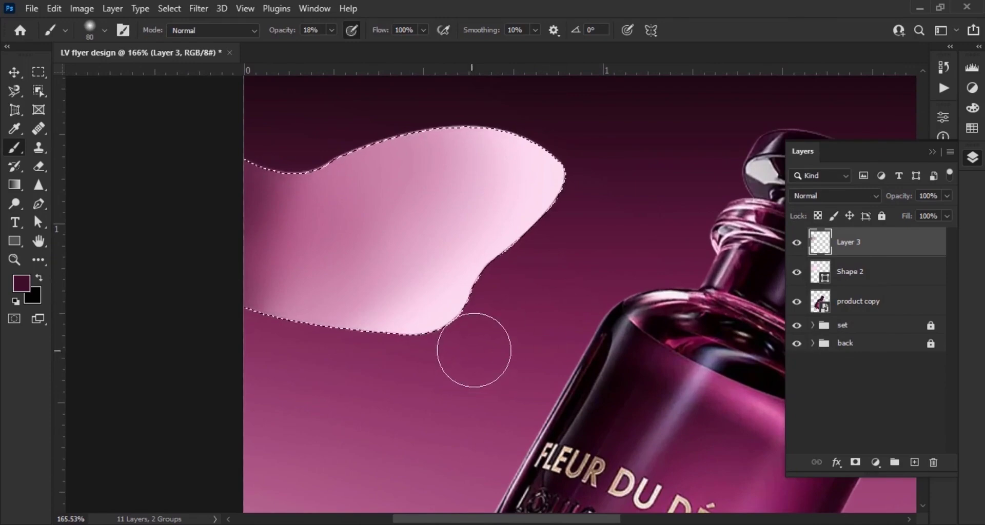
{"action": "key", "text": "v"}
{"action": "key", "text": "ctrl+d"}
Step: Duplicate Shape 2 and nudge the original upward so it forms a thin rim along the shape's upper edge
{"action": "scroll", "coordinate": [387, 229], "scroll_direction": "down", "scroll_amount": 2}
{"action": "scroll", "coordinate": [365, 198], "scroll_direction": "up", "scroll_amount": 3}
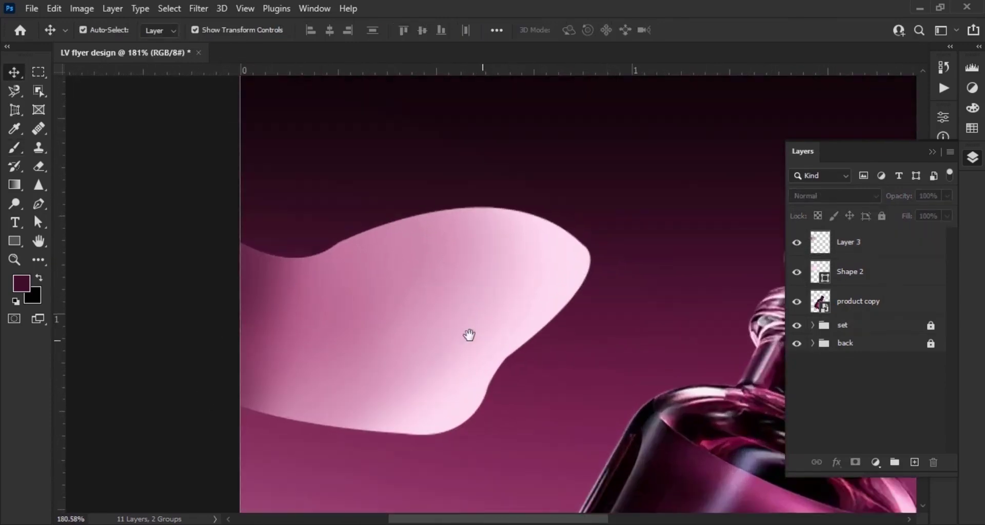
{"action": "left_click_drag", "start_coordinate": [469, 335], "coordinate": [467, 306]}
{"action": "left_click", "coordinate": [890, 286]}
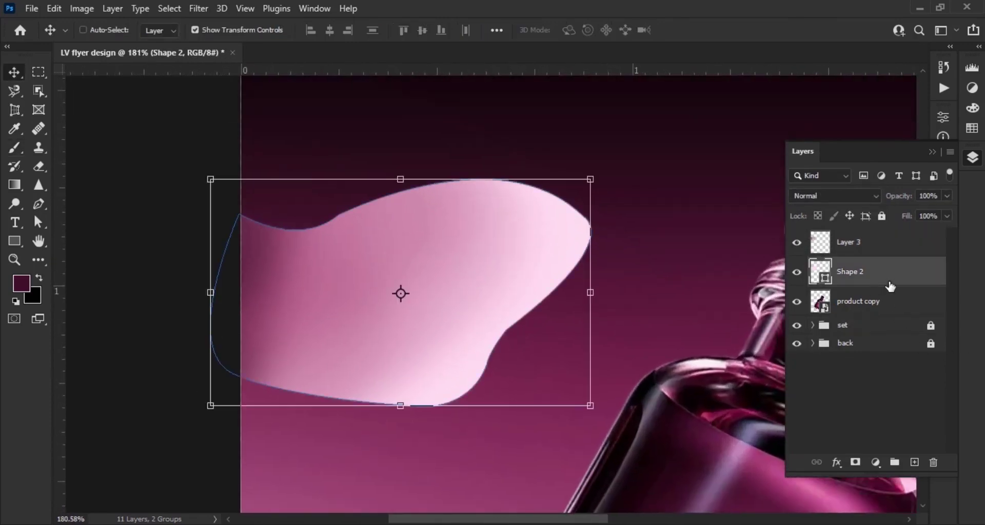
{"action": "key", "text": "ctrl+j"}
{"action": "left_click", "coordinate": [890, 301]}
{"action": "key", "text": "Up"}
{"action": "key", "text": "Up"}
{"action": "key", "text": "Up"}
{"action": "key", "text": "Up"}
{"action": "key", "text": "Up"}
{"action": "key", "text": "Up"}
{"action": "key", "text": "Up"}
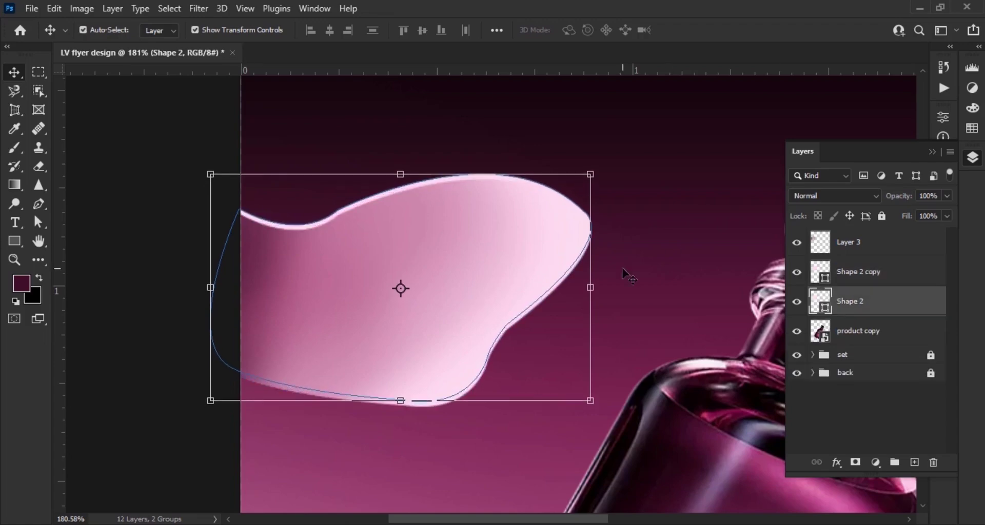
Step: Recolor the rim shape, Shape 2, to 1b0811 by sampling the dark background above it
{"action": "scroll", "coordinate": [515, 275], "scroll_direction": "up", "scroll_amount": 3}
{"action": "left_click_drag", "start_coordinate": [527, 257], "coordinate": [604, 337]}
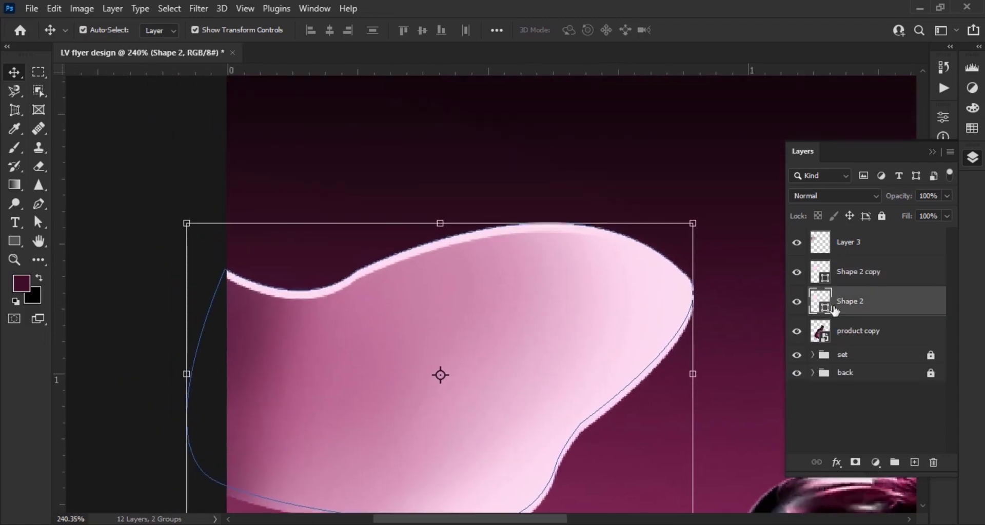
{"action": "double_click", "coordinate": [826, 308]}
{"action": "left_click", "coordinate": [389, 123]}
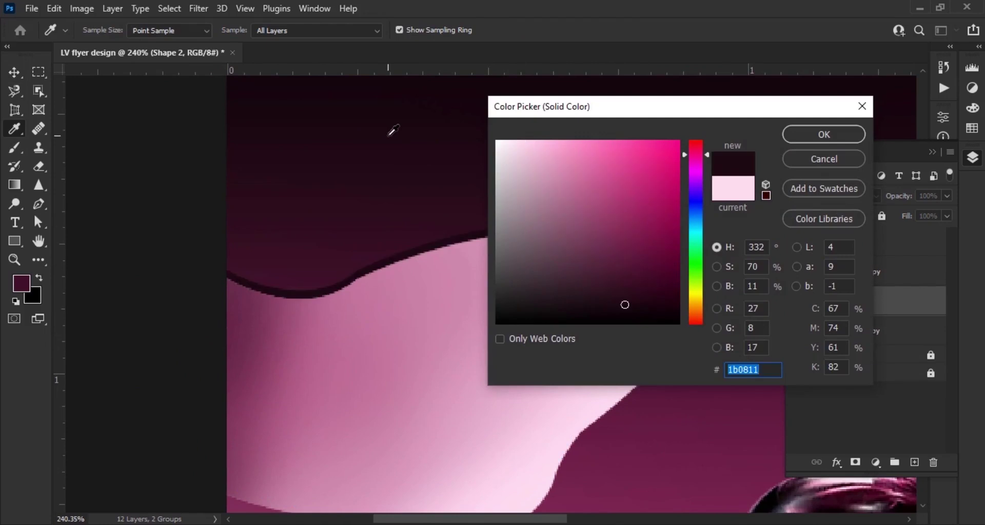
{"action": "left_click", "coordinate": [786, 137]}
{"action": "key", "text": "v"}
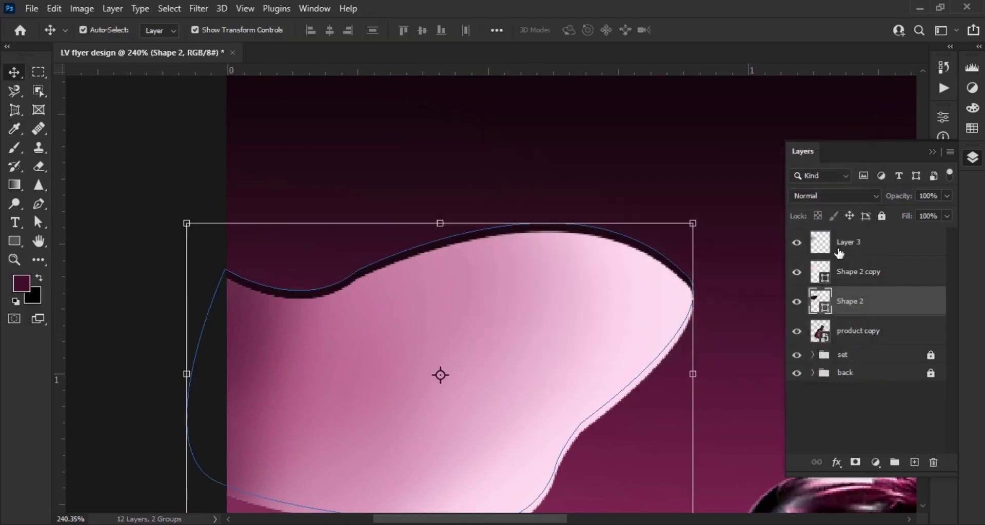
Step: Add a layer above Shape 2, load that shape's outline as a selection, and set the foreground color to ffd2e9
{"action": "left_click", "coordinate": [915, 463]}
{"action": "left_click", "coordinate": [819, 331], "text": "ctrl"}
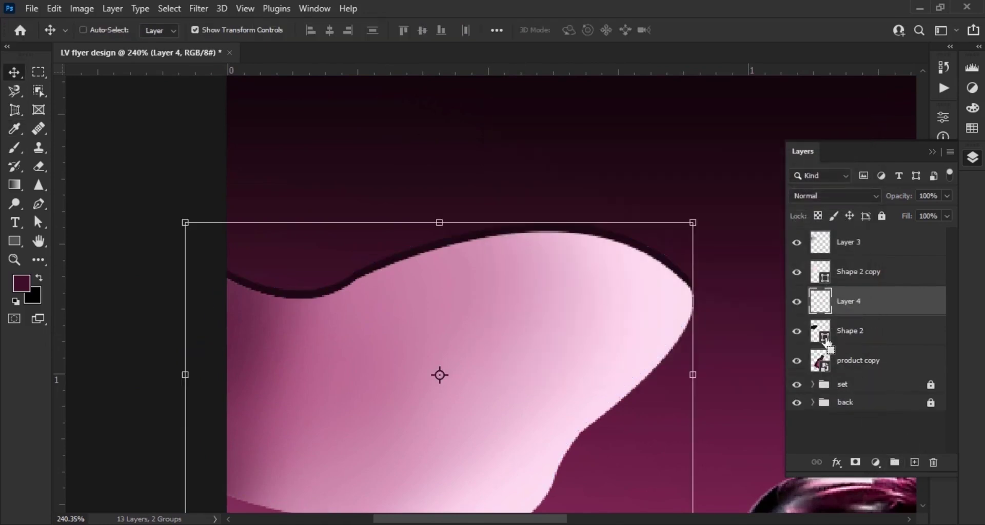
{"action": "left_click", "coordinate": [18, 152]}
{"action": "left_click", "coordinate": [21, 283]}
{"action": "left_click_drag", "start_coordinate": [543, 169], "coordinate": [528, 106]}
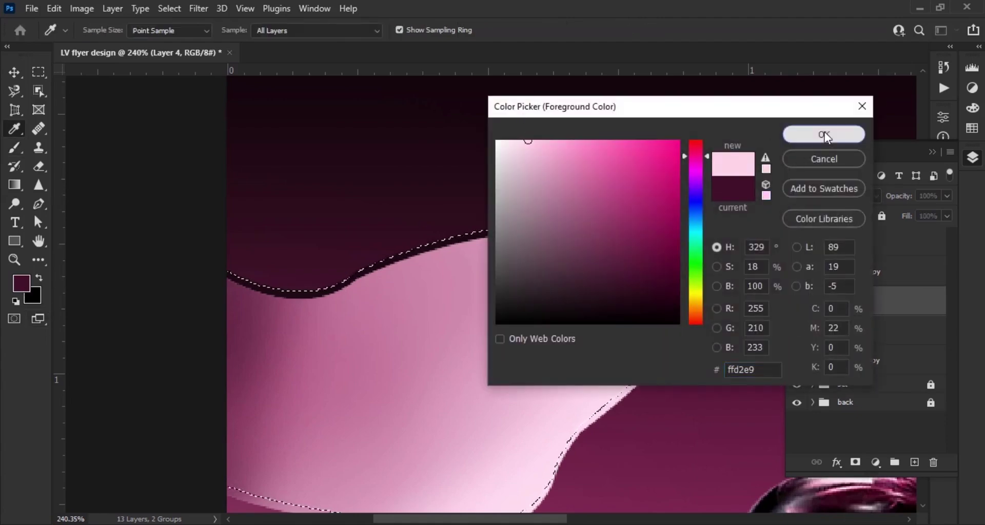
{"action": "left_click", "coordinate": [824, 135]}
Step: Paint pale pink highlights in the dip at the left of the dark rim with a 15 px brush at 100% opacity
{"action": "scroll", "coordinate": [279, 351], "scroll_direction": "up", "scroll_amount": 3}
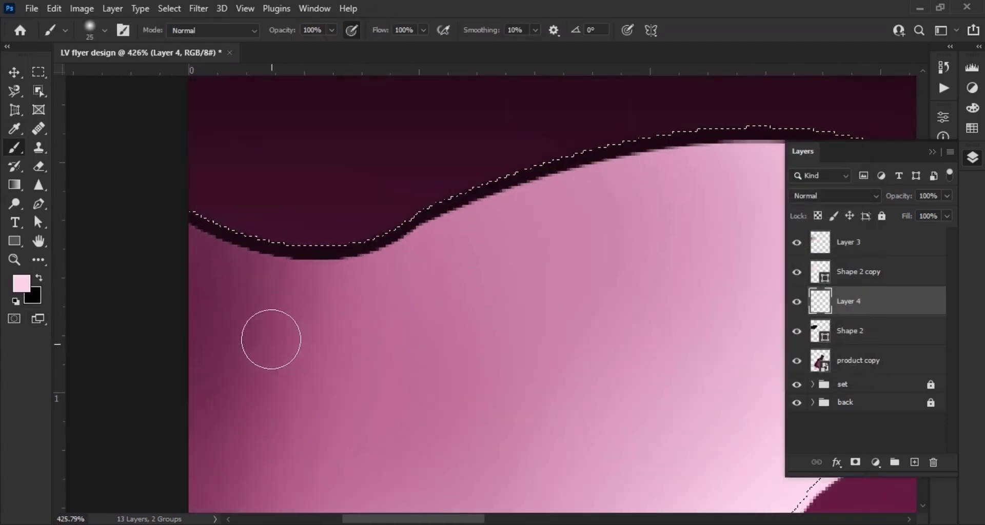
{"action": "scroll", "coordinate": [271, 339], "scroll_direction": "up", "scroll_amount": 2}
{"action": "key", "text": "["}
{"action": "key", "text": "["}
{"action": "scroll", "coordinate": [319, 248], "scroll_direction": "down", "scroll_amount": 3}
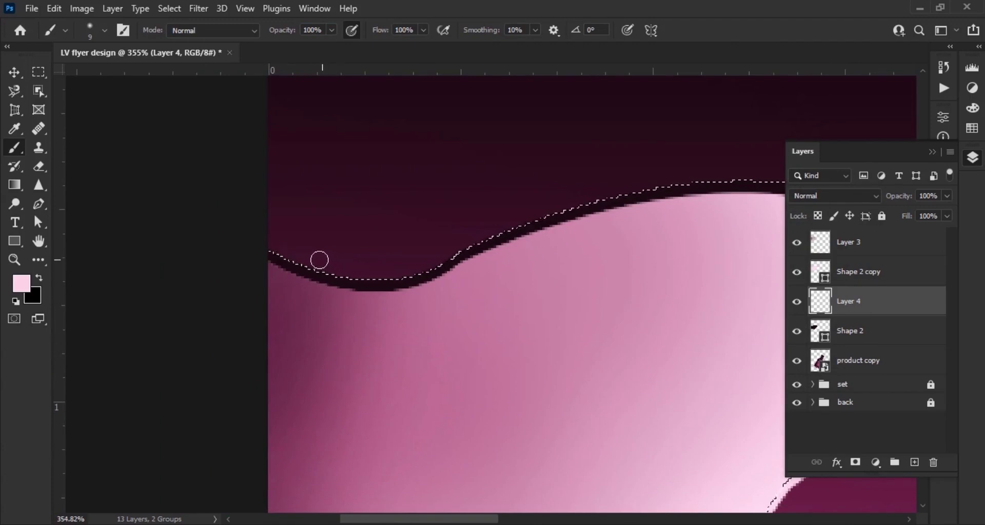
{"action": "key", "text": "bracketright"}
{"action": "key", "text": "bracketright"}
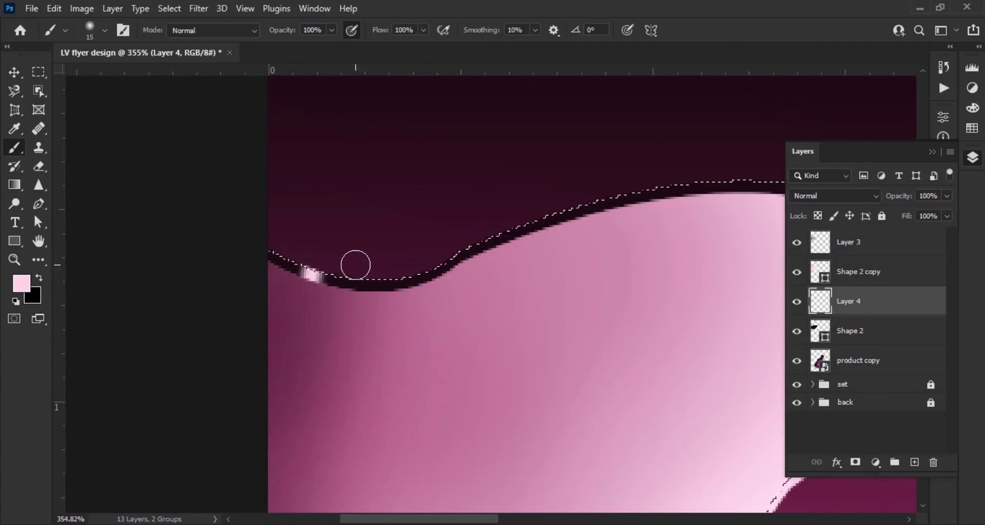
{"action": "left_click_drag", "start_coordinate": [356, 266], "coordinate": [328, 354]}
Step: Paint a wide pale pink highlight on the crest of the dark rim and a smaller one to its right, at 100% opacity
{"action": "left_click_drag", "start_coordinate": [547, 272], "coordinate": [345, 308]}
{"action": "key", "text": "bracketright"}
{"action": "key", "text": "bracketright"}
{"action": "key", "text": "bracketright"}
{"action": "key", "text": "bracketright"}
{"action": "key", "text": "bracketright"}
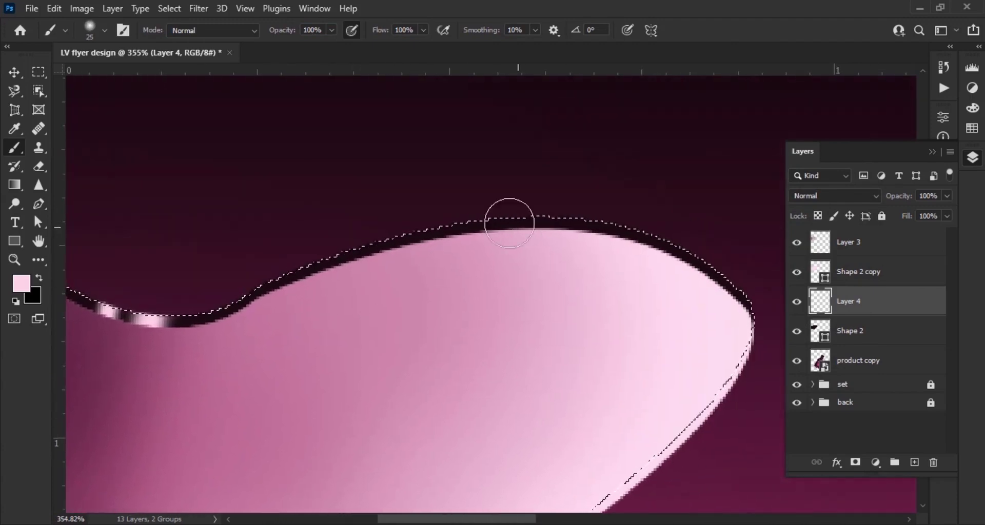
{"action": "left_click", "coordinate": [506, 211]}
{"action": "left_click_drag", "start_coordinate": [600, 289], "coordinate": [510, 301]}
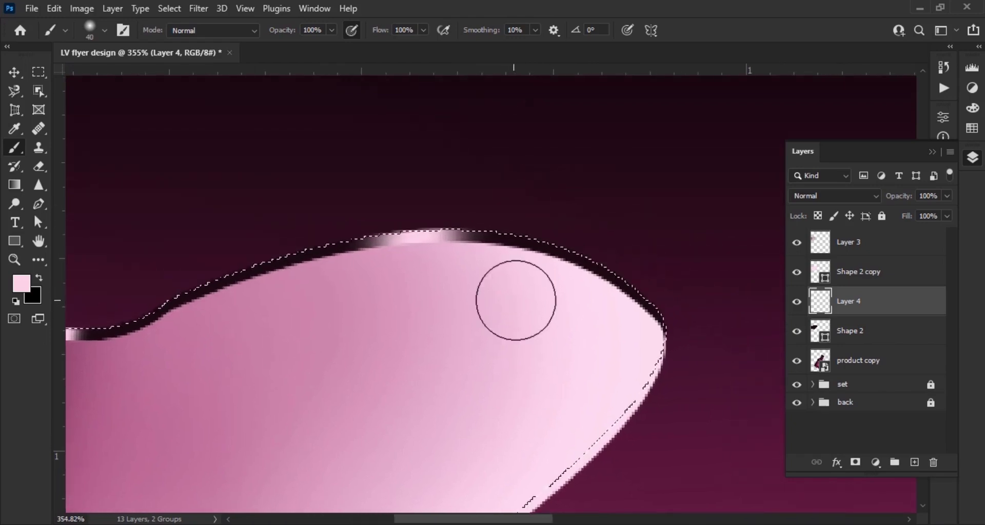
{"action": "key", "text": "bracketleft"}
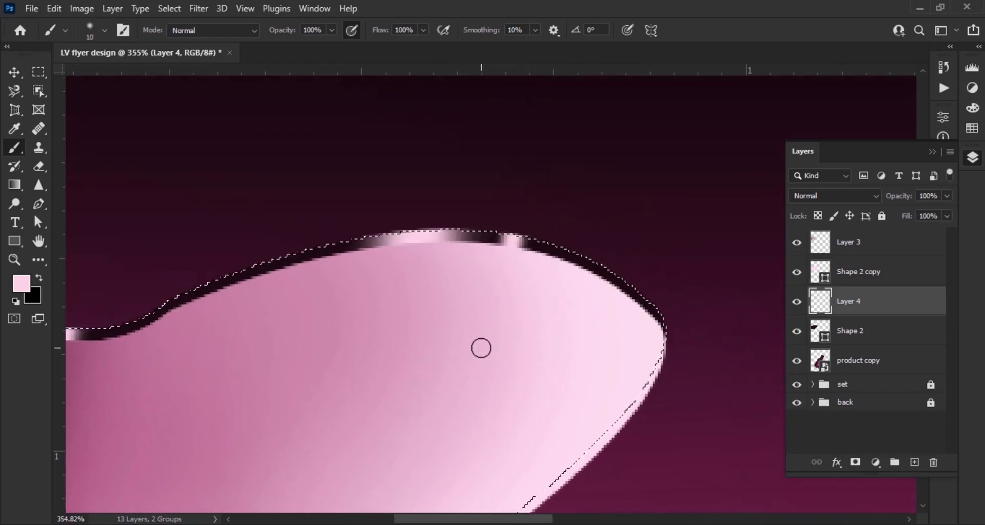
Step: Paint a softer highlight on the rim near the shape's right tip with a 10 px brush at 67% opacity
{"action": "left_click_drag", "start_coordinate": [281, 32], "coordinate": [264, 37]}
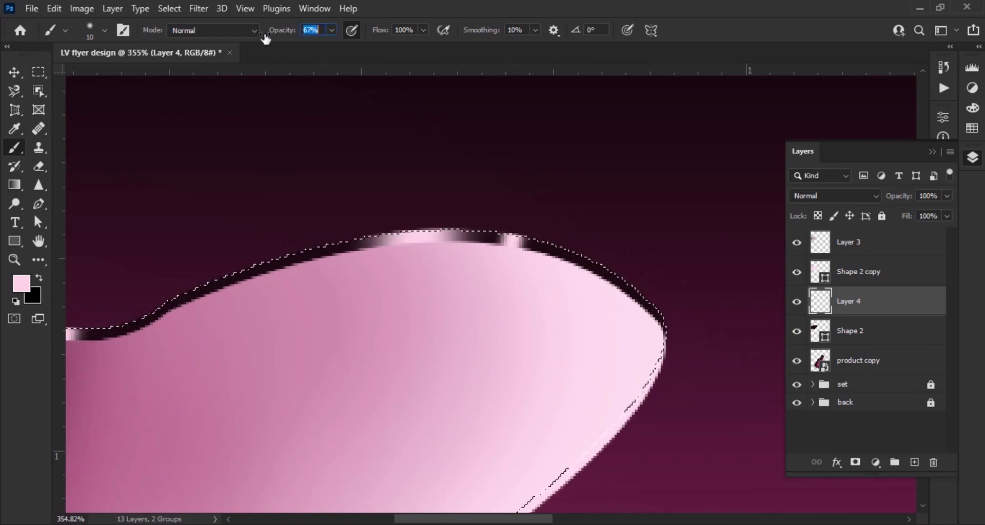
{"action": "left_click_drag", "start_coordinate": [602, 257], "coordinate": [634, 291]}
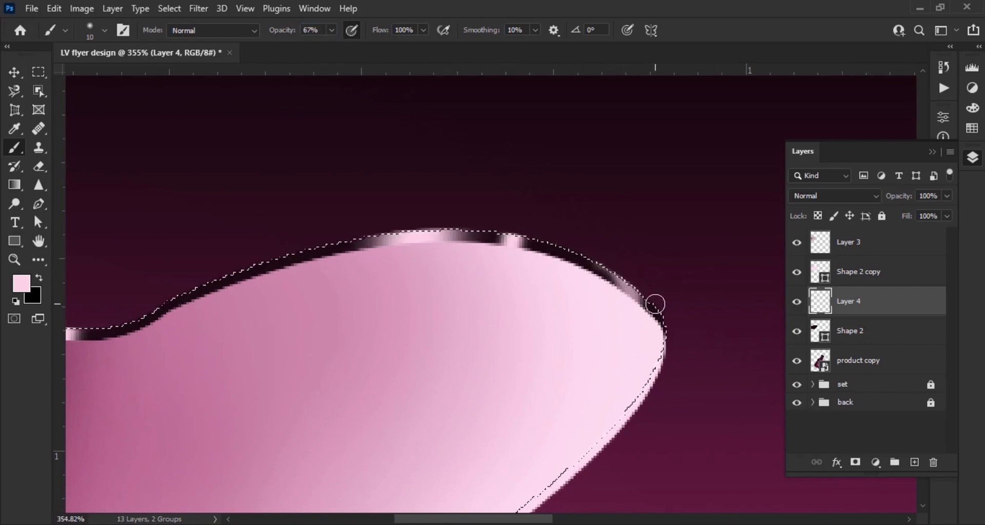
{"action": "scroll", "coordinate": [495, 332], "scroll_direction": "left", "scroll_amount": 5}
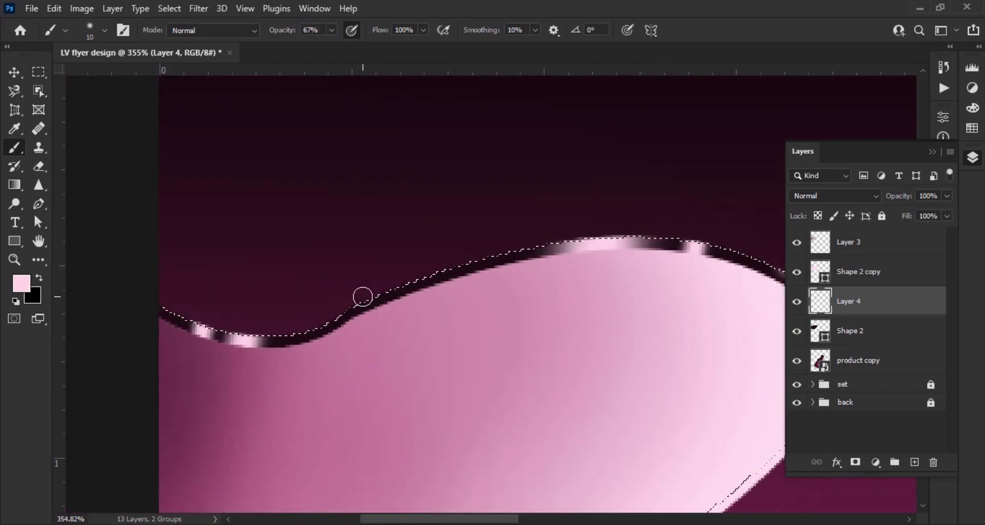
{"action": "scroll", "coordinate": [361, 296], "scroll_direction": "down", "scroll_amount": 2}
{"action": "scroll", "coordinate": [358, 363], "scroll_direction": "down", "scroll_amount": 2}
{"action": "scroll", "coordinate": [358, 367], "scroll_direction": "down", "scroll_amount": 2}
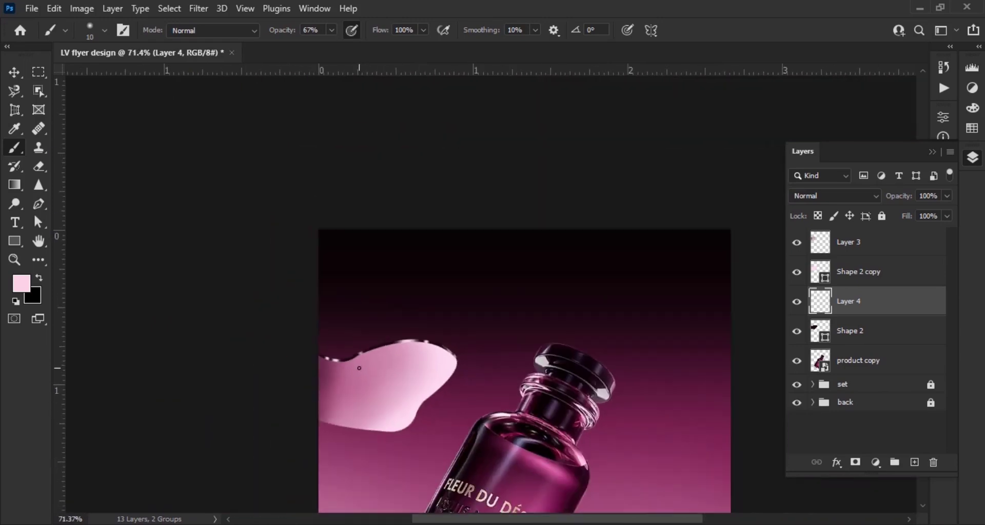
{"action": "scroll", "coordinate": [376, 410], "scroll_direction": "down", "scroll_amount": 1}
{"action": "left_click", "coordinate": [14, 71]}
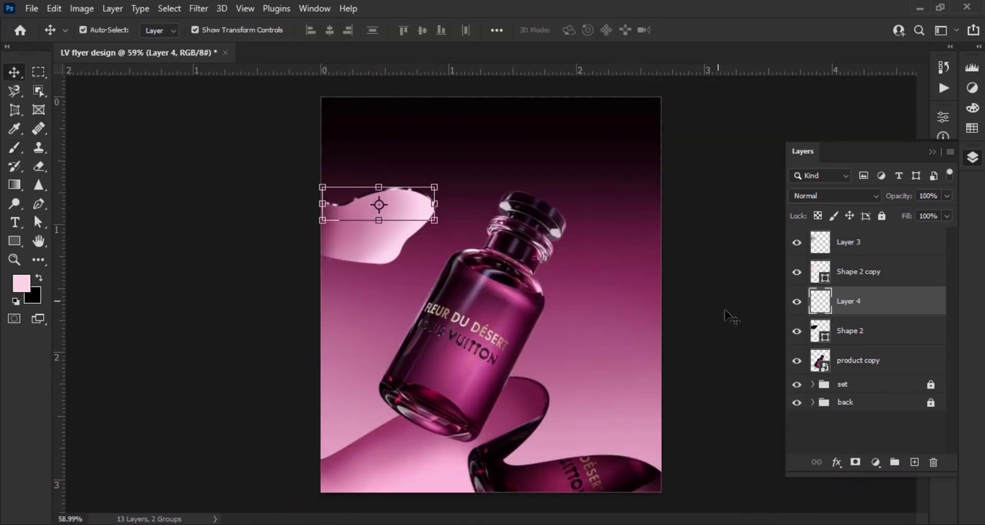
Step: Try an opacity of 82% for Layer 3, the shading on the upper-left pink shape
{"action": "left_click", "coordinate": [725, 308]}
{"action": "scroll", "coordinate": [461, 264], "scroll_direction": "up", "scroll_amount": 2}
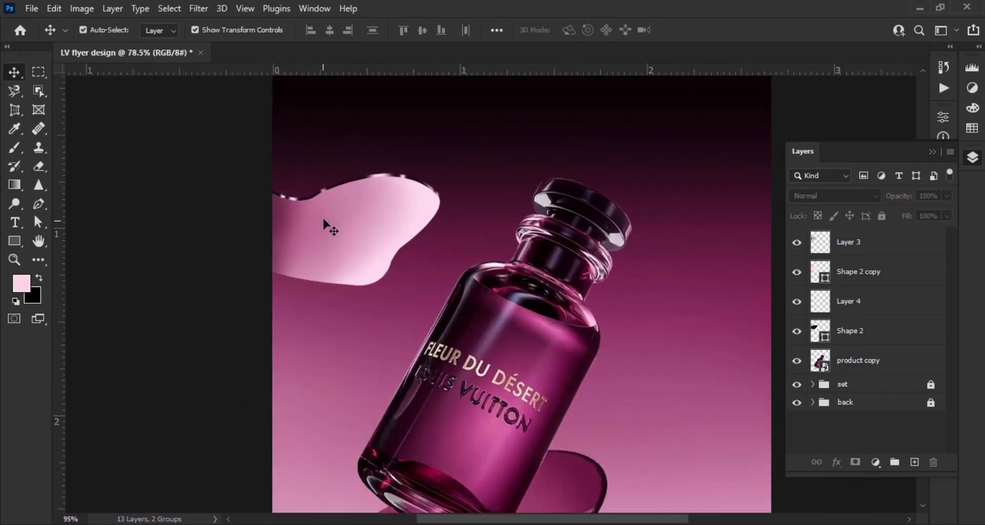
{"action": "scroll", "coordinate": [329, 259], "scroll_direction": "up", "scroll_amount": 3}
{"action": "left_click", "coordinate": [331, 259]}
{"action": "mouse_move", "coordinate": [892, 210]}
{"action": "left_mouse_down"}
{"action": "mouse_move", "coordinate": [883, 210]}
{"action": "mouse_move", "coordinate": [896, 205]}
{"action": "left_mouse_up"}
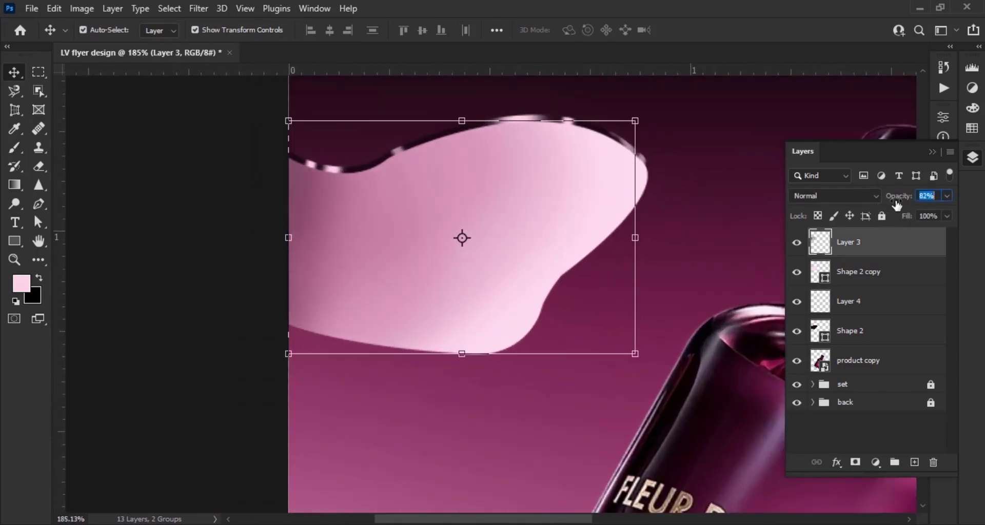
Step: Add a layer below Layer 3 and paint sampled darker pink over the upper-left shape with a 150 px brush at 7% opacity
{"action": "left_click", "coordinate": [914, 463]}
{"action": "left_click_drag", "start_coordinate": [914, 246], "coordinate": [914, 285]}
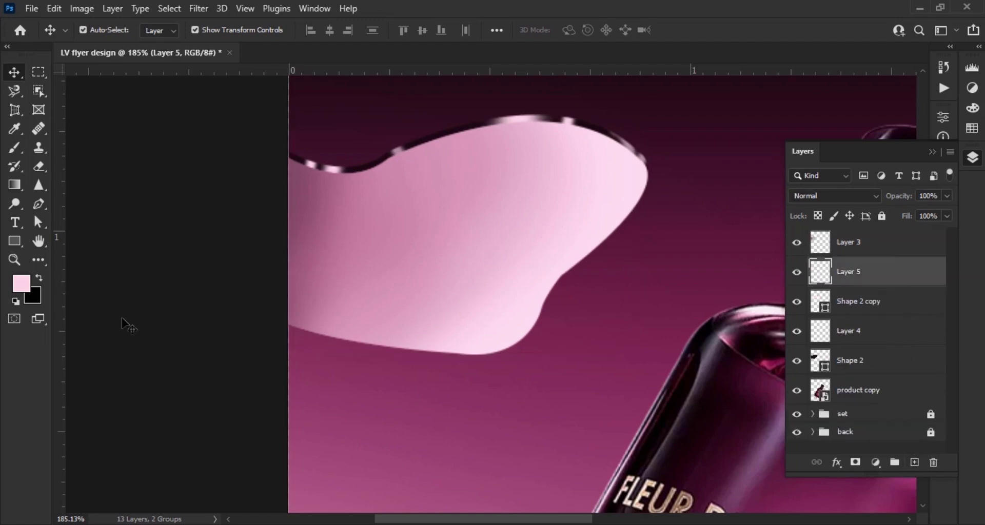
{"action": "left_click", "coordinate": [22, 287]}
{"action": "left_click", "coordinate": [316, 222]}
{"action": "key", "text": "Return"}
{"action": "left_click", "coordinate": [19, 148]}
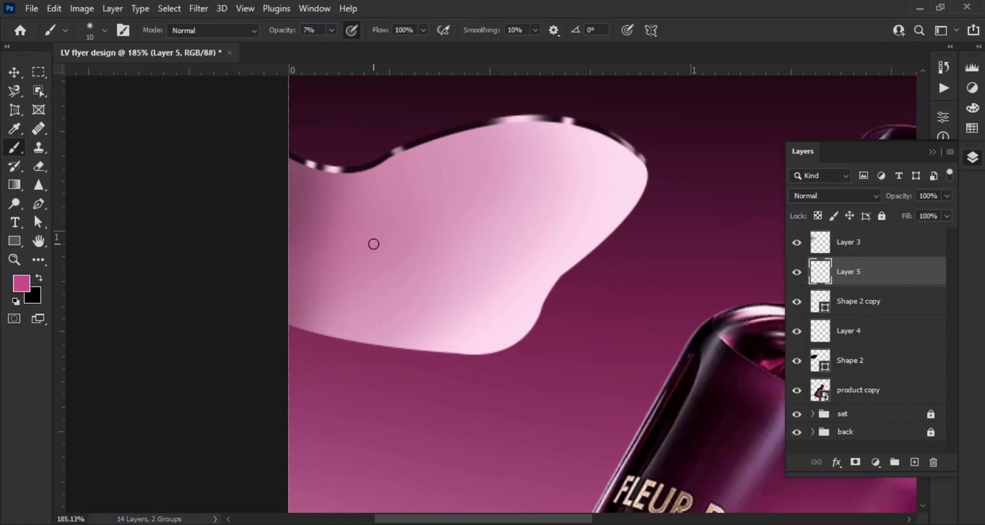
{"action": "mouse_move", "coordinate": [421, 175]}
{"action": "left_mouse_down"}
{"action": "mouse_move", "coordinate": [513, 172]}
{"action": "mouse_move", "coordinate": [472, 187]}
{"action": "mouse_move", "coordinate": [431, 226]}
{"action": "mouse_move", "coordinate": [431, 205]}
{"action": "mouse_move", "coordinate": [529, 183]}
{"action": "left_mouse_up"}
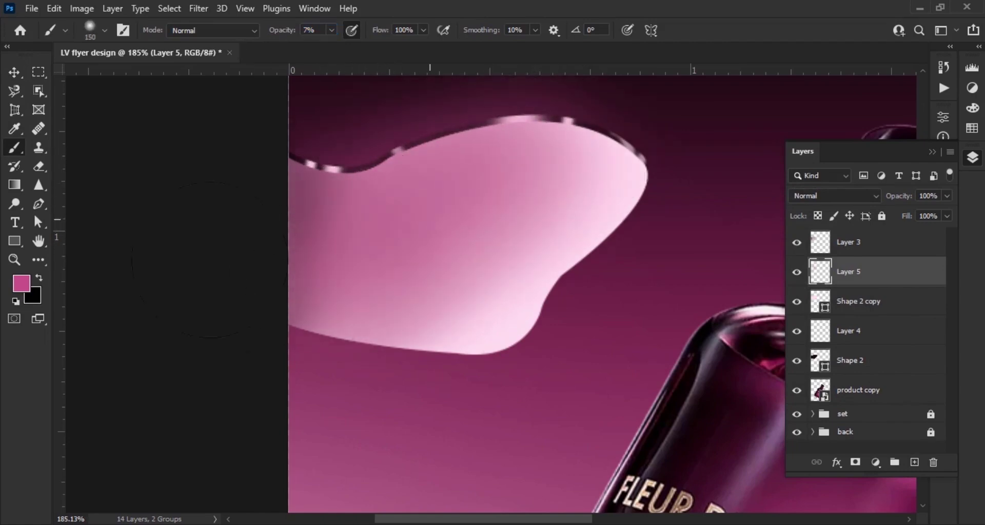
{"action": "left_click_drag", "start_coordinate": [342, 237], "coordinate": [364, 232]}
Step: Clip the new darker pink paint layer to Shape 2 copy
{"action": "right_click", "coordinate": [869, 281]}
{"action": "left_click", "coordinate": [716, 284]}
{"action": "scroll", "coordinate": [616, 276], "scroll_direction": "down", "scroll_amount": 6}
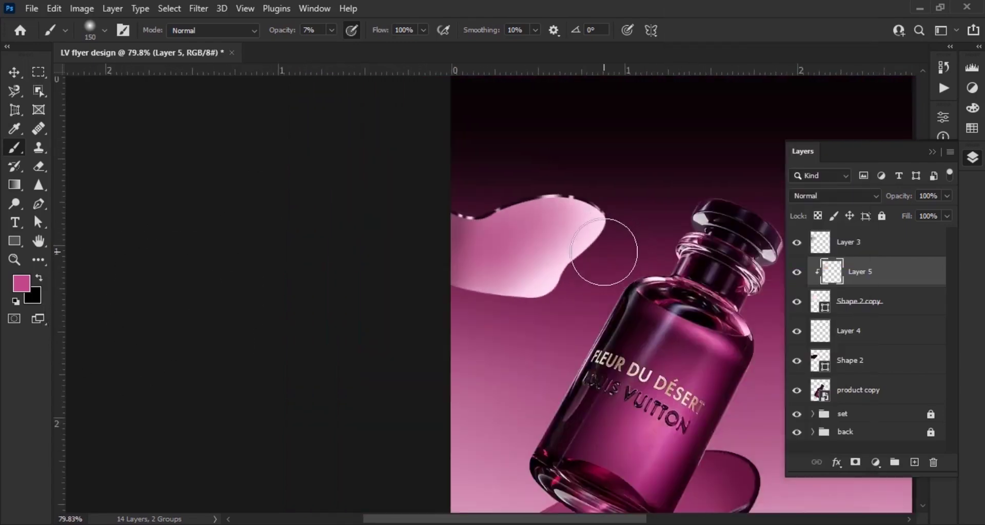
{"action": "key", "text": "v"}
{"action": "left_click", "coordinate": [689, 380]}
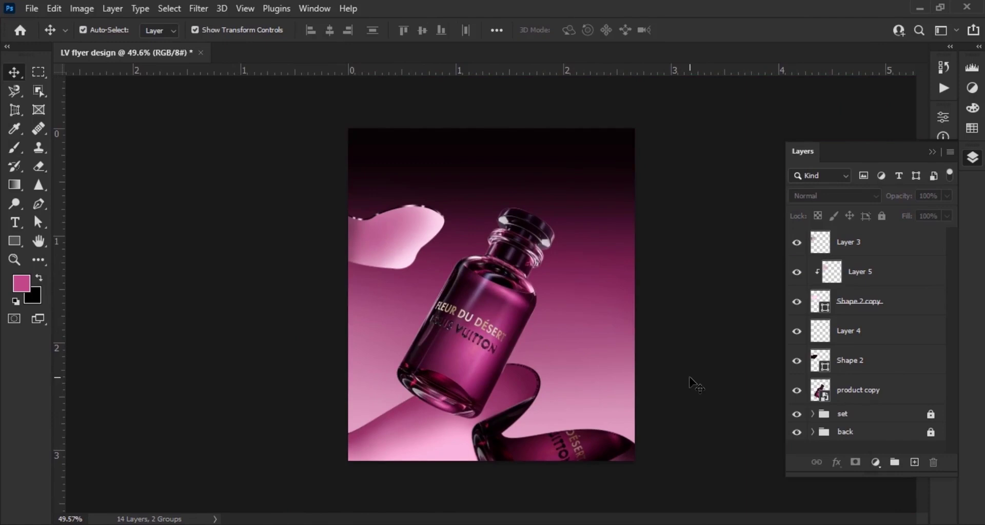
{"action": "scroll", "coordinate": [437, 260], "scroll_direction": "up", "scroll_amount": 5}
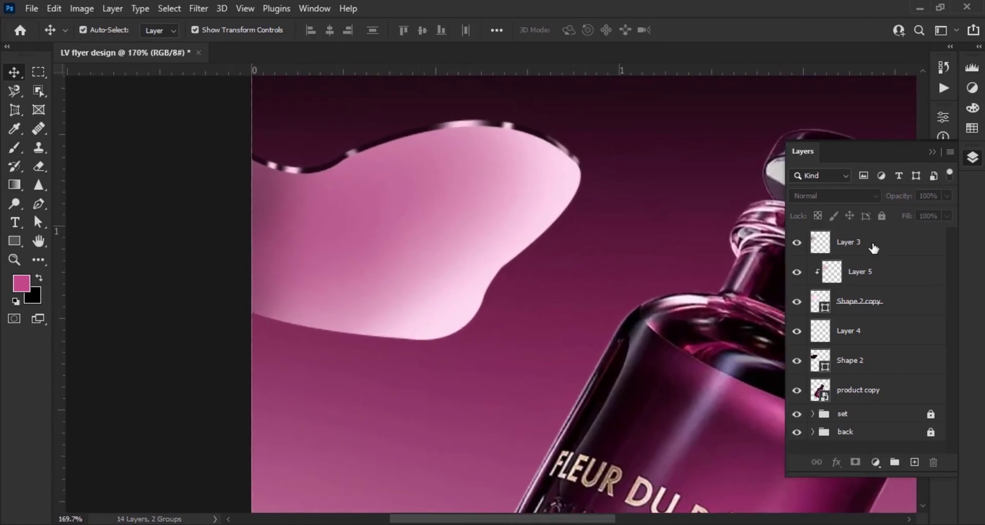
Step: Delete the two shading layers above Shape 2 copy and recolor that shape to a deep magenta pink
{"action": "left_click_drag", "start_coordinate": [873, 249], "coordinate": [933, 470]}
{"action": "left_click", "coordinate": [933, 462]}
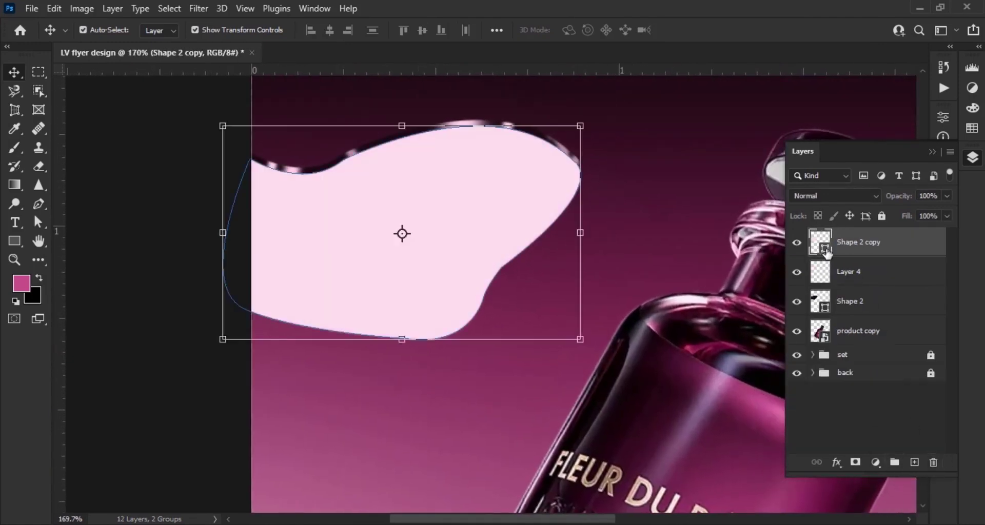
{"action": "double_click", "coordinate": [825, 248]}
{"action": "left_click", "coordinate": [641, 201]}
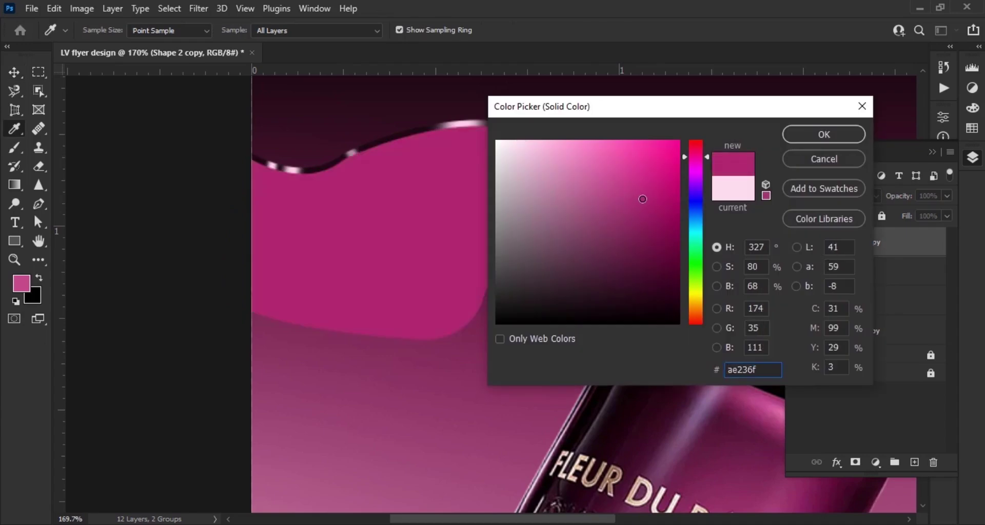
{"action": "left_click", "coordinate": [409, 461]}
{"action": "mouse_move", "coordinate": [620, 209]}
{"action": "left_mouse_down"}
{"action": "mouse_move", "coordinate": [627, 192]}
{"action": "mouse_move", "coordinate": [615, 200]}
{"action": "left_mouse_up"}
{"action": "key", "text": "Return"}
{"action": "key", "text": "v"}
Step: Add a layer above Shape 2 copy, load that shape's outline as a selection, and set the foreground color to pale pink
{"action": "left_click", "coordinate": [913, 464]}
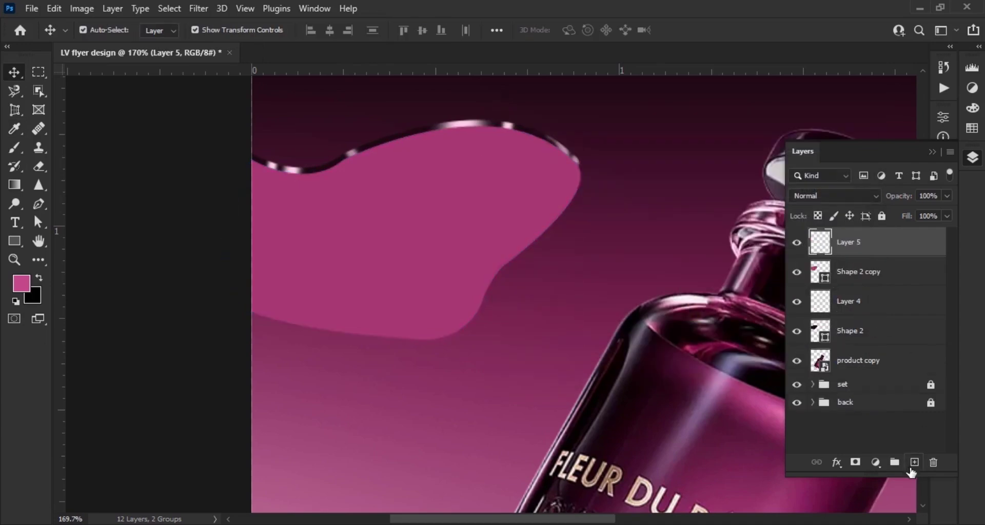
{"action": "left_click", "coordinate": [825, 277], "text": "ctrl"}
{"action": "left_click", "coordinate": [21, 283]}
{"action": "left_click_drag", "start_coordinate": [578, 165], "coordinate": [533, 140]}
{"action": "left_click", "coordinate": [793, 139]}
{"action": "key", "text": "b"}
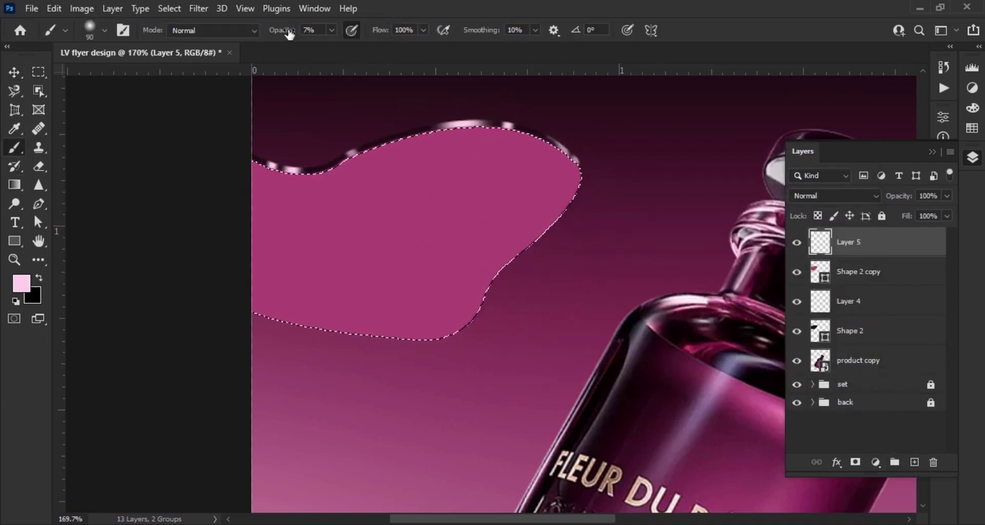
Step: Paint a pale pink glow along the shape's right edge with a 90 px brush at 15% opacity
{"action": "left_click_drag", "start_coordinate": [289, 34], "coordinate": [359, 36]}
{"action": "scroll", "coordinate": [579, 268], "scroll_direction": "up", "scroll_amount": 2}
{"action": "mouse_move", "coordinate": [579, 268]}
{"action": "left_mouse_down"}
{"action": "mouse_move", "coordinate": [587, 295]}
{"action": "mouse_move", "coordinate": [531, 358]}
{"action": "mouse_move", "coordinate": [462, 412]}
{"action": "mouse_move", "coordinate": [521, 346]}
{"action": "mouse_move", "coordinate": [572, 227]}
{"action": "mouse_move", "coordinate": [571, 180]}
{"action": "left_mouse_up"}
{"action": "left_click", "coordinate": [612, 195]}
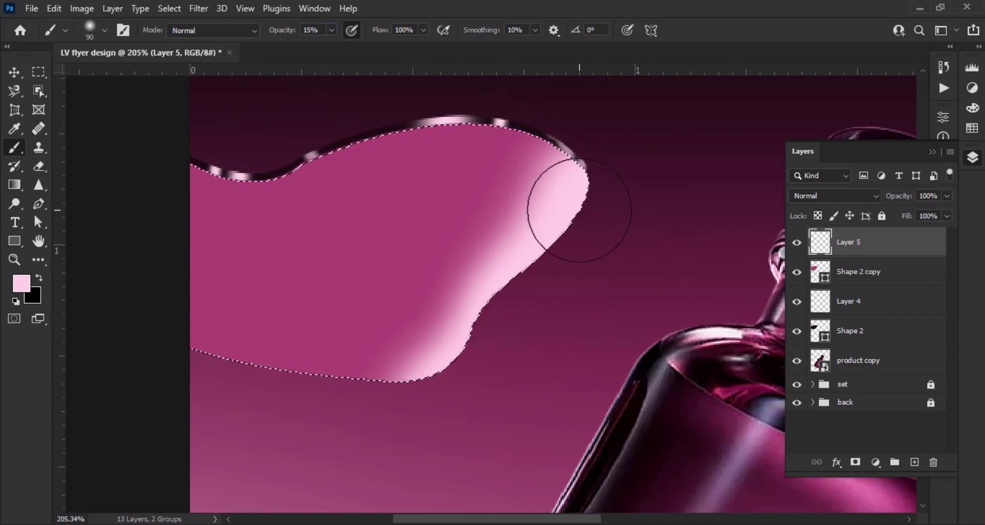
Step: Extend the glow along the shape's upper edge with a 175 px brush at 15% opacity
{"action": "key", "text": "bracketright"}
{"action": "key", "text": "bracketright"}
{"action": "key", "text": "bracketright"}
{"action": "key", "text": "bracketright"}
{"action": "mouse_move", "coordinate": [567, 198]}
{"action": "left_mouse_down"}
{"action": "mouse_move", "coordinate": [516, 172]}
{"action": "mouse_move", "coordinate": [555, 182]}
{"action": "mouse_move", "coordinate": [513, 251]}
{"action": "mouse_move", "coordinate": [398, 125]}
{"action": "left_mouse_up"}
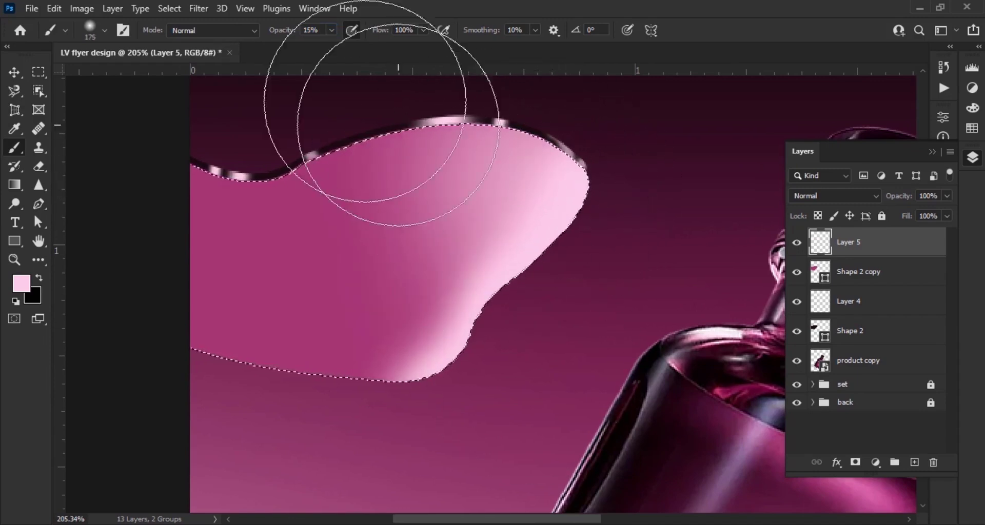
Step: Blend the glow softly into the middle of the shape at 4% opacity, reduce the brush to 100 px, and deselect
{"action": "left_click_drag", "start_coordinate": [284, 35], "coordinate": [278, 37]}
{"action": "mouse_move", "coordinate": [482, 319]}
{"action": "left_mouse_down"}
{"action": "mouse_move", "coordinate": [447, 320]}
{"action": "mouse_move", "coordinate": [423, 305]}
{"action": "mouse_move", "coordinate": [424, 356]}
{"action": "mouse_move", "coordinate": [431, 362]}
{"action": "mouse_move", "coordinate": [476, 126]}
{"action": "mouse_move", "coordinate": [416, 145]}
{"action": "mouse_move", "coordinate": [450, 191]}
{"action": "mouse_move", "coordinate": [381, 437]}
{"action": "mouse_move", "coordinate": [445, 376]}
{"action": "mouse_move", "coordinate": [402, 396]}
{"action": "mouse_move", "coordinate": [408, 406]}
{"action": "mouse_move", "coordinate": [373, 388]}
{"action": "mouse_move", "coordinate": [451, 318]}
{"action": "mouse_move", "coordinate": [460, 217]}
{"action": "mouse_move", "coordinate": [525, 231]}
{"action": "mouse_move", "coordinate": [435, 208]}
{"action": "mouse_move", "coordinate": [450, 274]}
{"action": "left_mouse_up"}
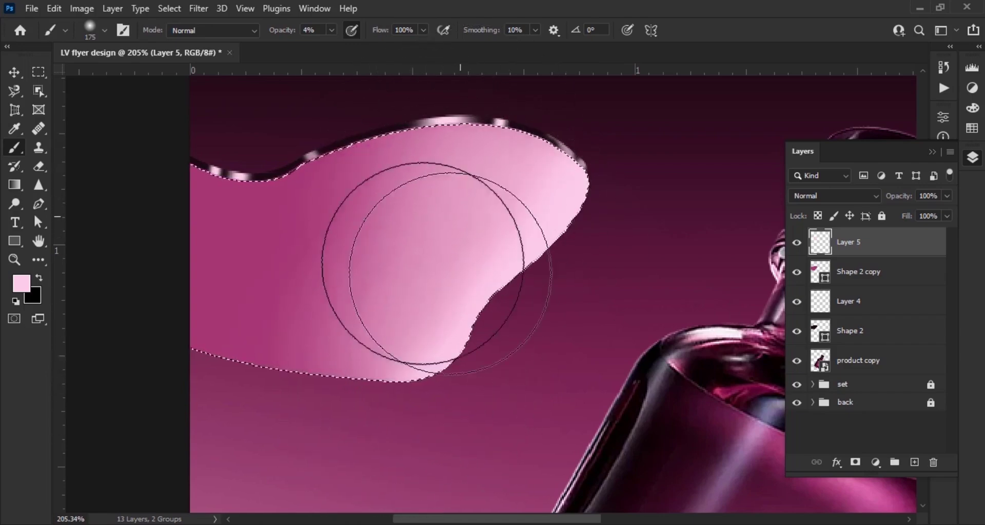
{"action": "key", "text": "bracketleft"}
{"action": "key", "text": "bracketleft"}
{"action": "key", "text": "bracketleft"}
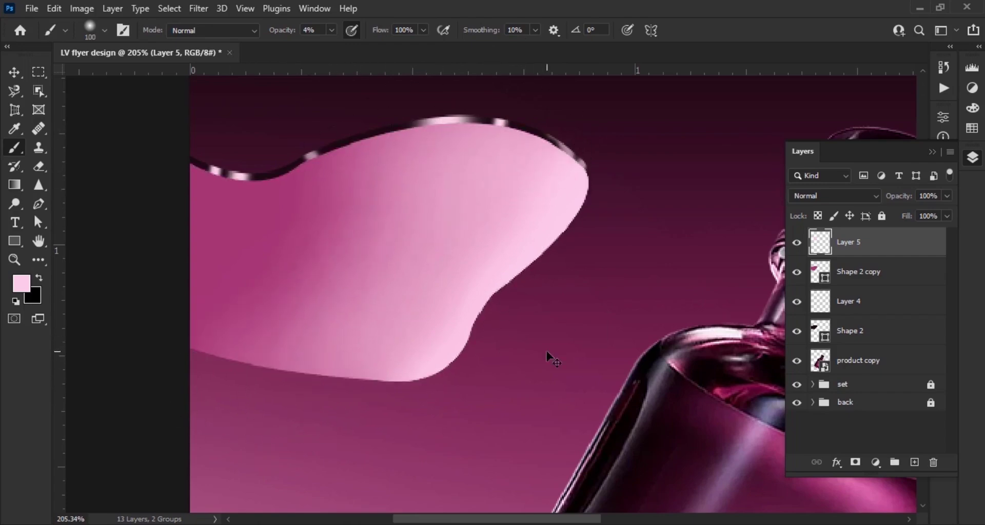
{"action": "key", "text": "v"}
{"action": "key", "text": "ctrl+0"}
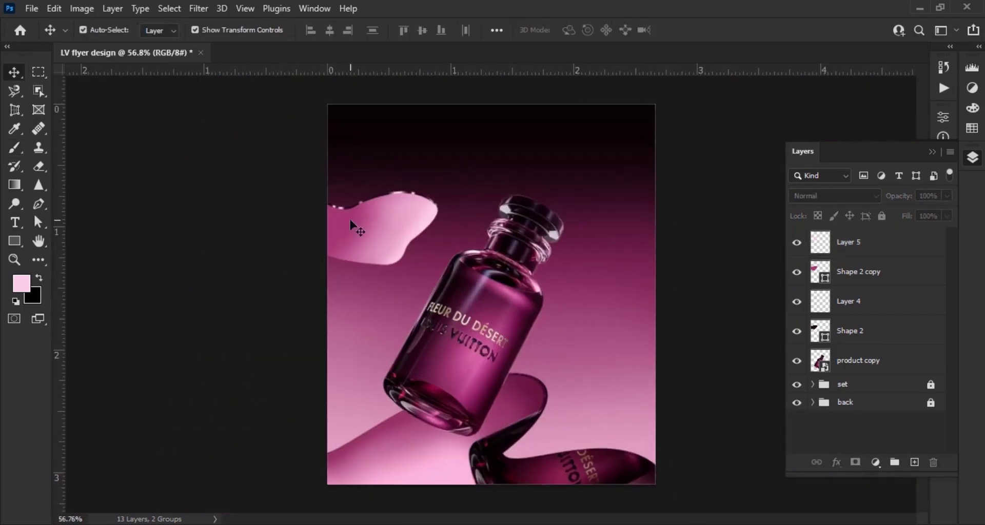
Step: Reload the shape's selection and lighten its left and lower areas on Layer 5 with a 150 px brush at 4% opacity
{"action": "scroll", "coordinate": [357, 229], "scroll_direction": "up", "scroll_amount": 5}
{"action": "left_click", "coordinate": [341, 231]}
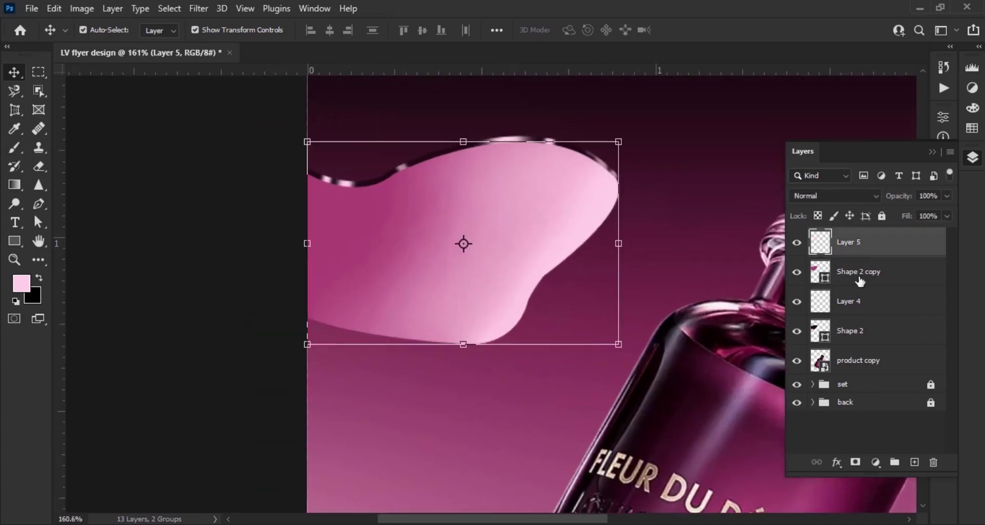
{"action": "left_click", "coordinate": [15, 148]}
{"action": "mouse_move", "coordinate": [416, 223]}
{"action": "left_mouse_down"}
{"action": "mouse_move", "coordinate": [372, 220]}
{"action": "mouse_move", "coordinate": [396, 266]}
{"action": "mouse_move", "coordinate": [384, 324]}
{"action": "left_mouse_up"}
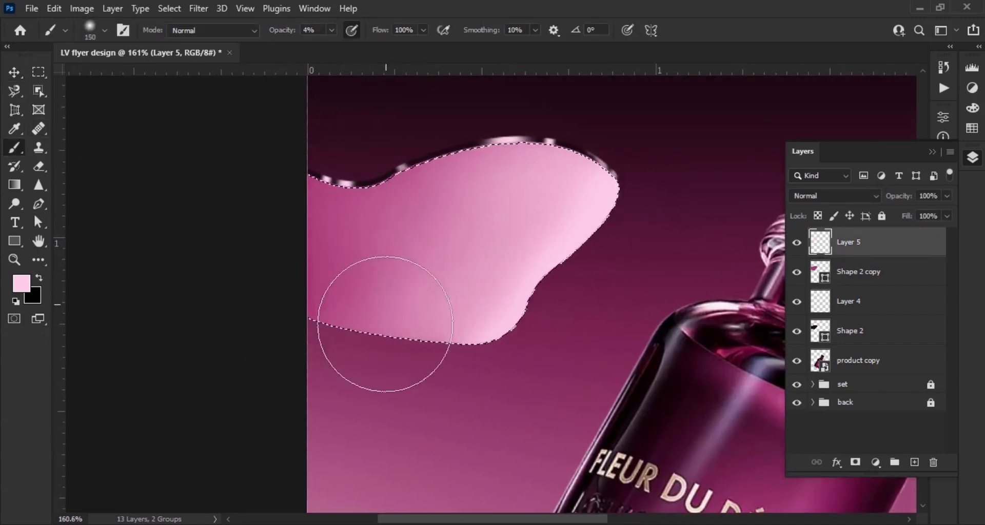
{"action": "scroll", "coordinate": [339, 345], "scroll_direction": "down", "scroll_amount": 5}
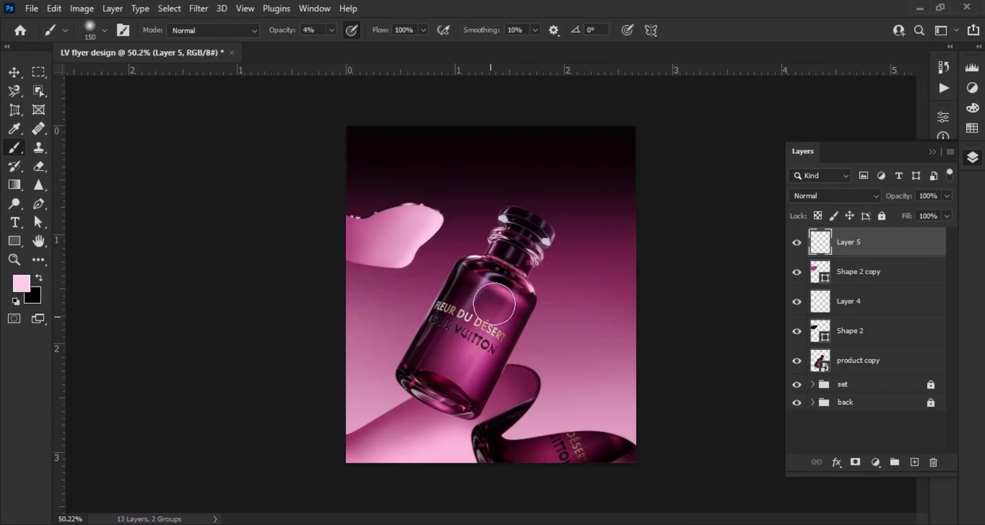
Step: Examine the reshaded upper-left shape against the bottle and the whole flyer composition
{"action": "scroll", "coordinate": [494, 304], "scroll_direction": "down", "scroll_amount": 3}
{"action": "key", "text": "v"}
{"action": "scroll", "coordinate": [628, 346], "scroll_direction": "down", "scroll_amount": 4}
{"action": "left_click", "coordinate": [629, 346]}
{"action": "scroll", "coordinate": [611, 350], "scroll_direction": "up", "scroll_amount": 12}
{"action": "scroll", "coordinate": [611, 350], "scroll_direction": "down", "scroll_amount": 1}
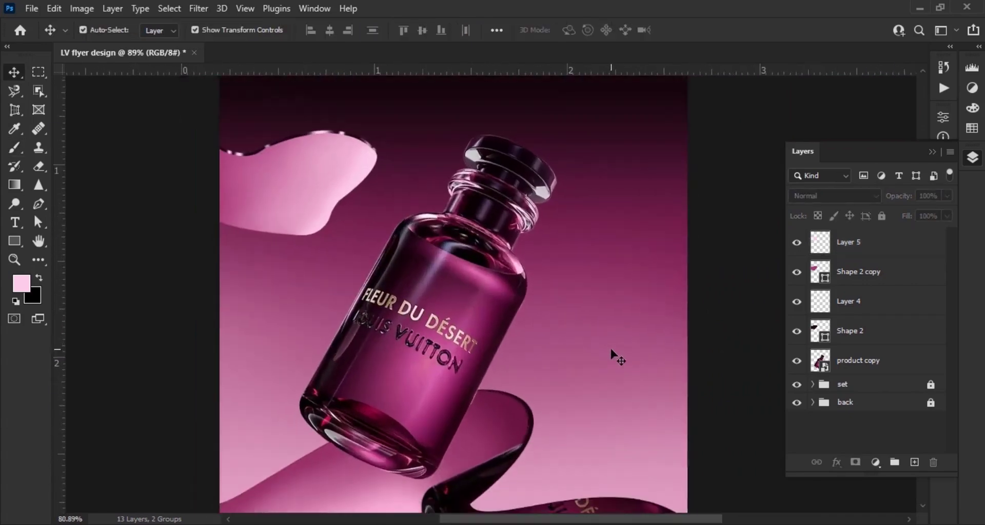
{"action": "scroll", "coordinate": [626, 354], "scroll_direction": "down", "scroll_amount": 3}
{"action": "scroll", "coordinate": [457, 211], "scroll_direction": "up", "scroll_amount": 5}
{"action": "scroll", "coordinate": [442, 225], "scroll_direction": "down", "scroll_amount": 4}
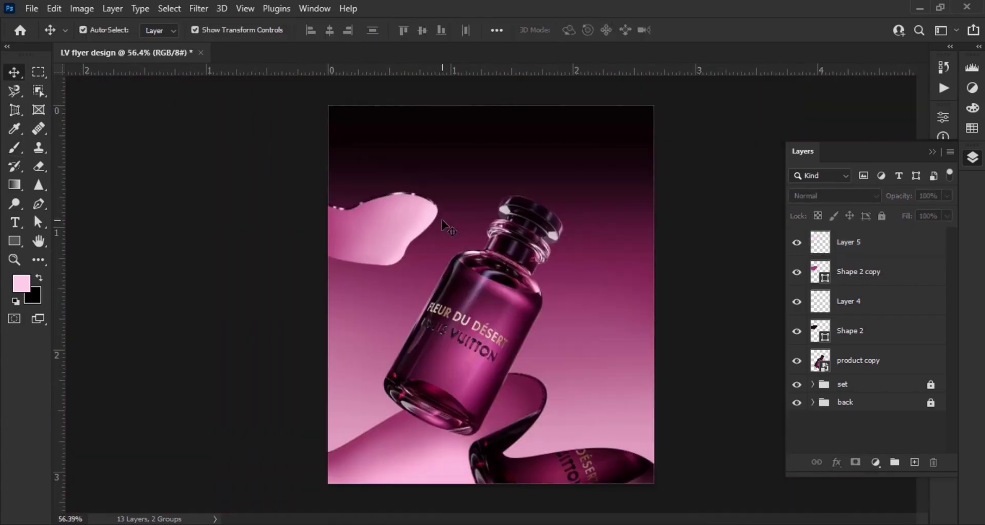
Step: Group the layers from Layer 5 down to Shape 2 under the name uper
{"action": "left_click", "coordinate": [878, 246]}
{"action": "left_click", "coordinate": [898, 341], "text": "shift"}
{"action": "right_click", "coordinate": [899, 341]}
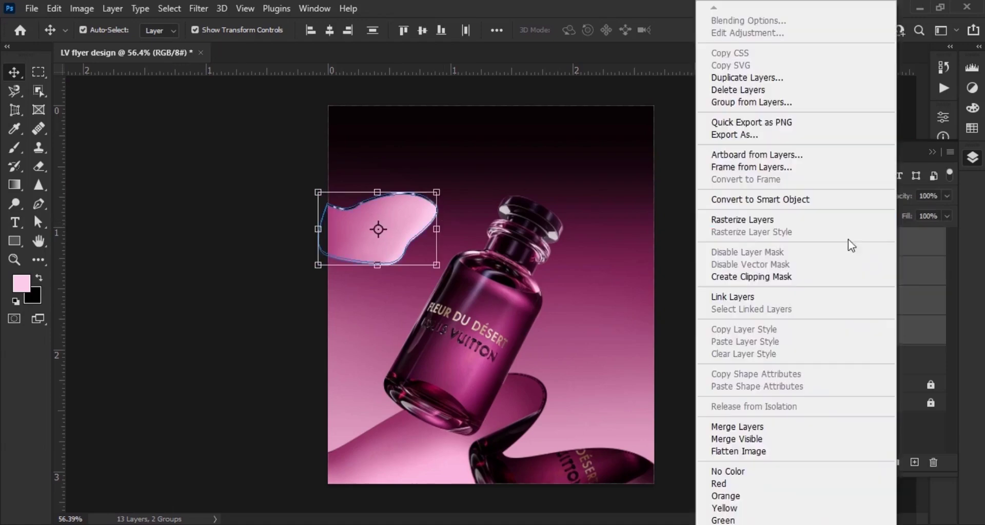
{"action": "left_click", "coordinate": [820, 101]}
{"action": "type", "text": "uper"}
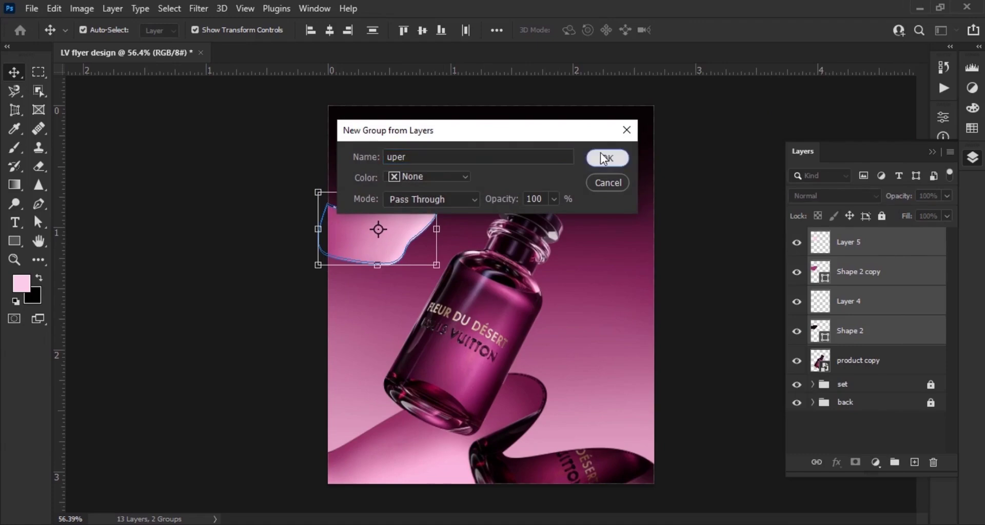
{"action": "left_click", "coordinate": [606, 158]}
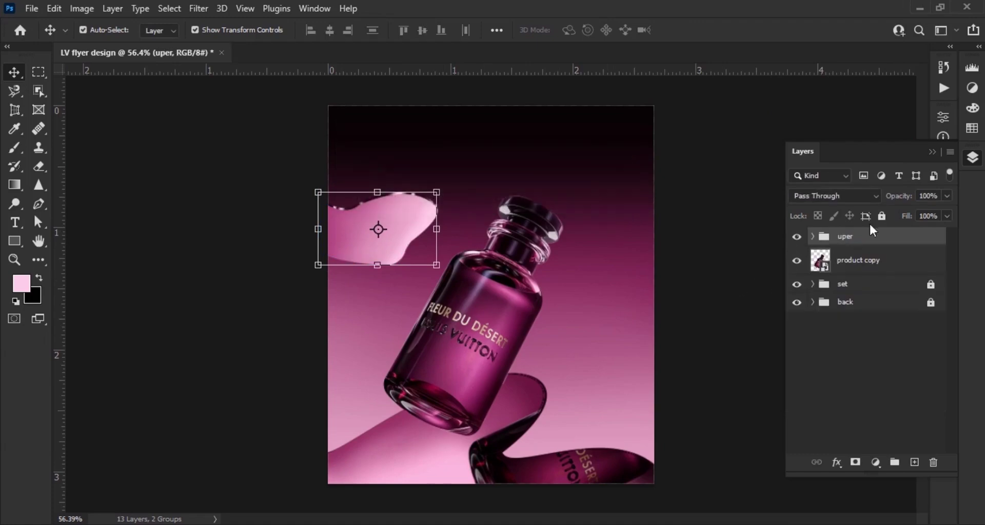
Step: Lock the product copy layer and the uper group
{"action": "left_click", "coordinate": [894, 265]}
{"action": "left_click", "coordinate": [882, 217]}
{"action": "left_click", "coordinate": [894, 237]}
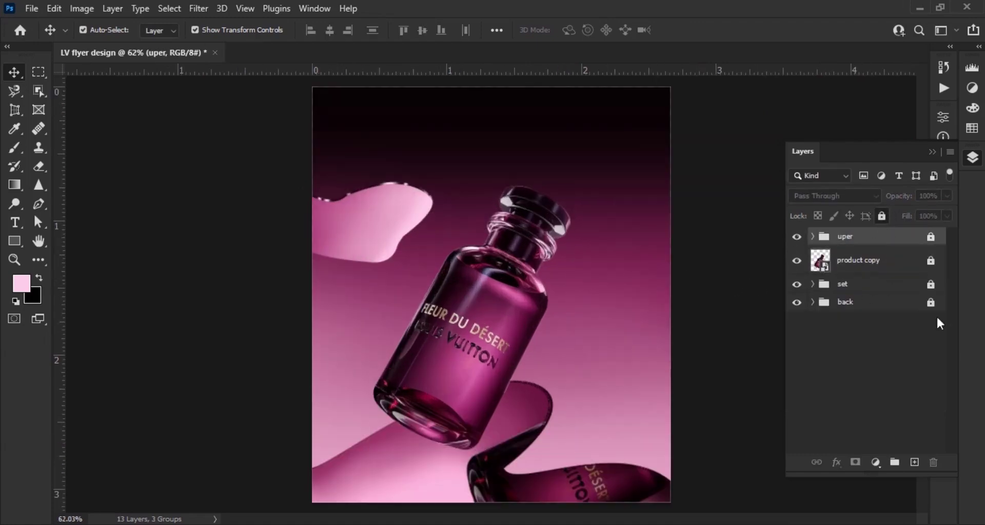
Step: Add the horizontal text LOUIS VUITTON in white on the dark area at the top of the flyer
{"action": "scroll", "coordinate": [527, 151], "scroll_direction": "up", "scroll_amount": 5}
{"action": "left_click_drag", "start_coordinate": [527, 154], "coordinate": [496, 305]}
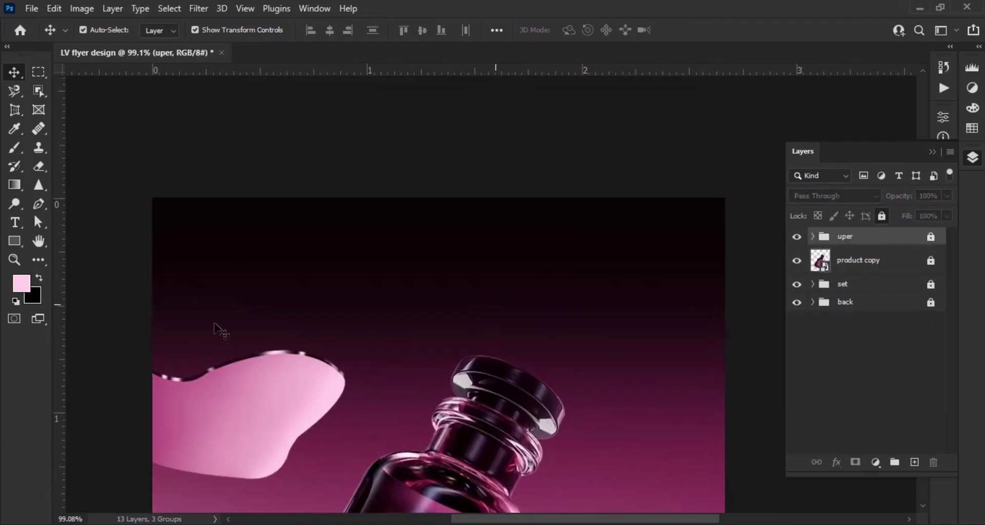
{"action": "left_click", "coordinate": [15, 223]}
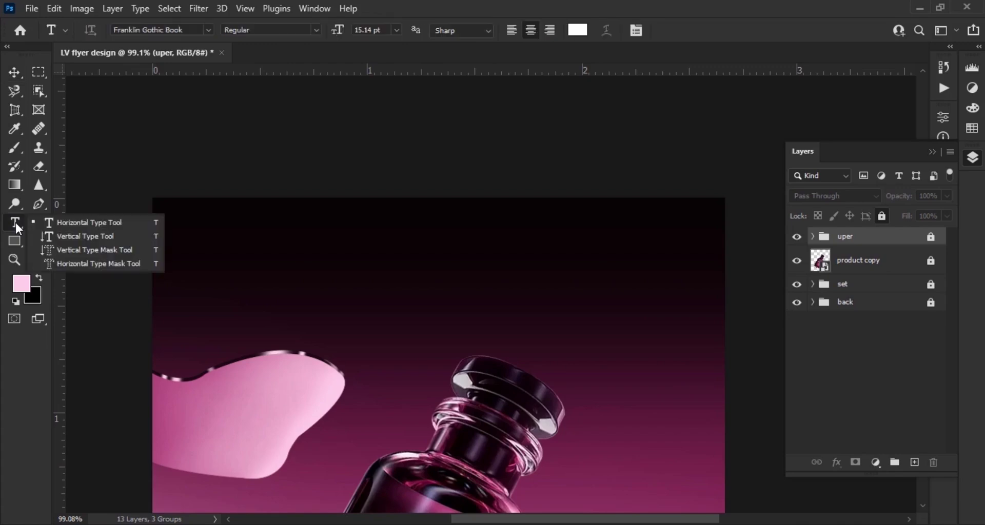
{"action": "left_click", "coordinate": [72, 224]}
{"action": "scroll", "coordinate": [339, 275], "scroll_direction": "up", "scroll_amount": 2}
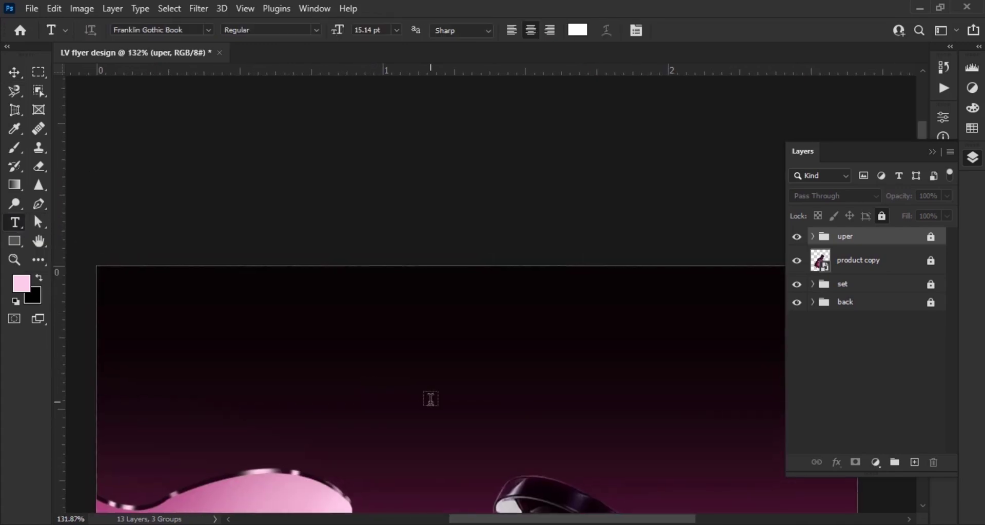
{"action": "left_click", "coordinate": [431, 399]}
{"action": "type", "text": "LOUIS VUITTON"}
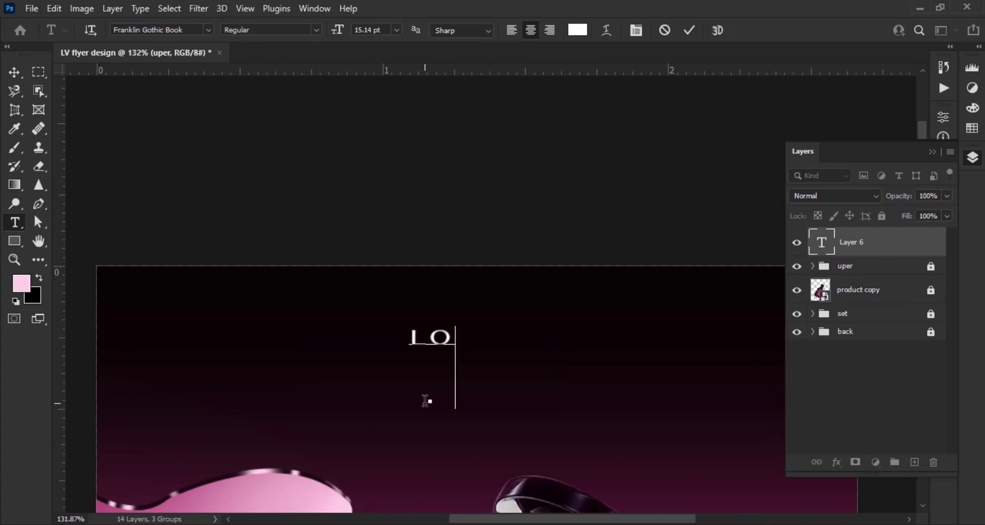
{"action": "left_click", "coordinate": [689, 31]}
{"action": "key", "text": "v"}
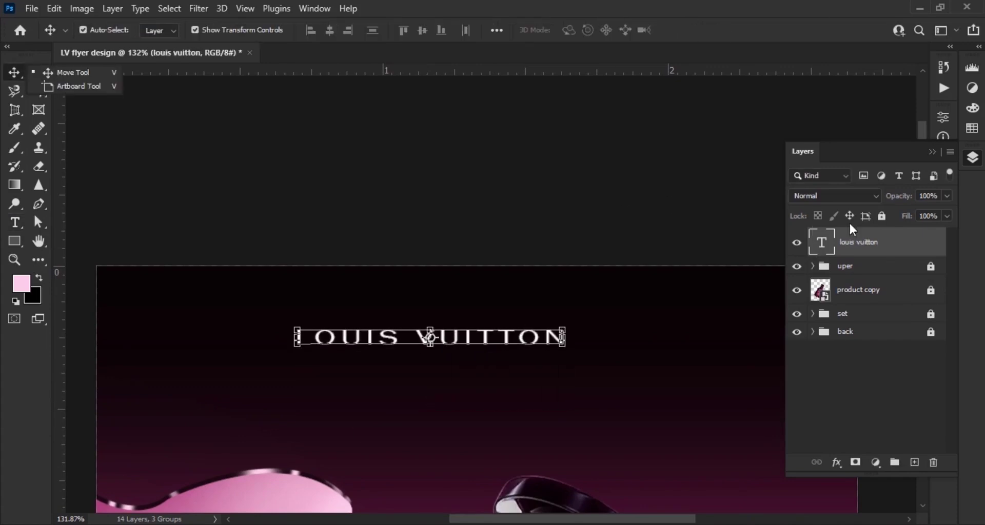
Step: Change the LOUIS VUITTON text's font to Adobe Caslon Pro
{"action": "left_click", "coordinate": [934, 154]}
{"action": "left_click", "coordinate": [940, 252]}
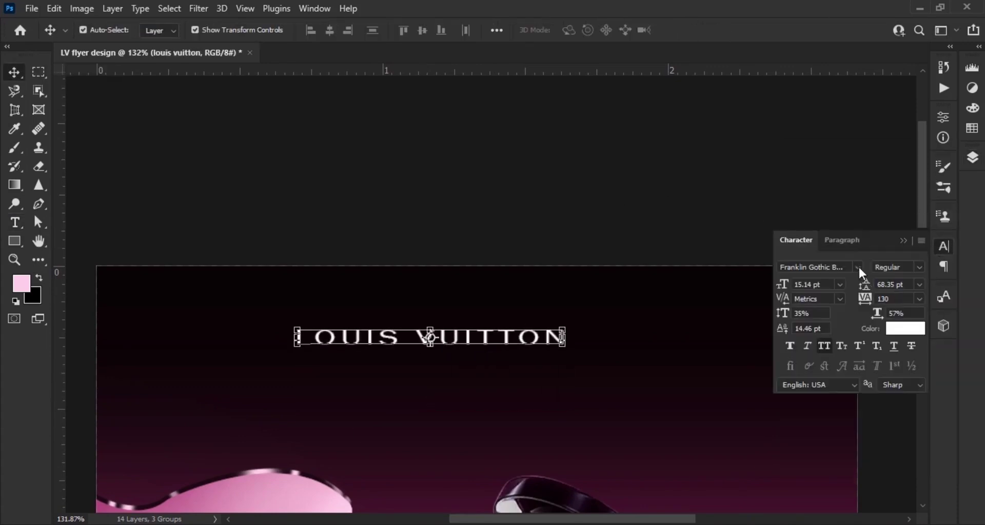
{"action": "left_click", "coordinate": [857, 267]}
{"action": "scroll", "coordinate": [882, 134], "scroll_direction": "down", "scroll_amount": 1}
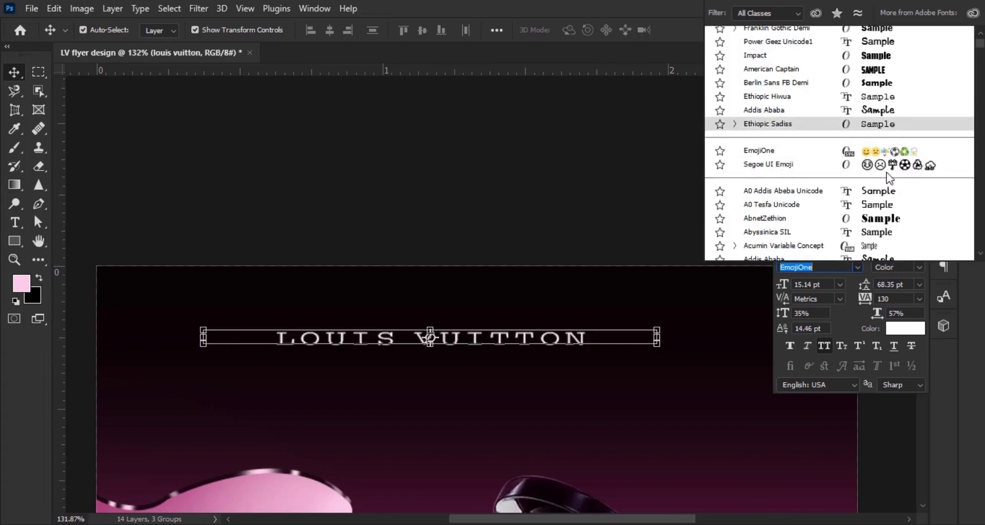
{"action": "scroll", "coordinate": [885, 225], "scroll_direction": "down", "scroll_amount": 3}
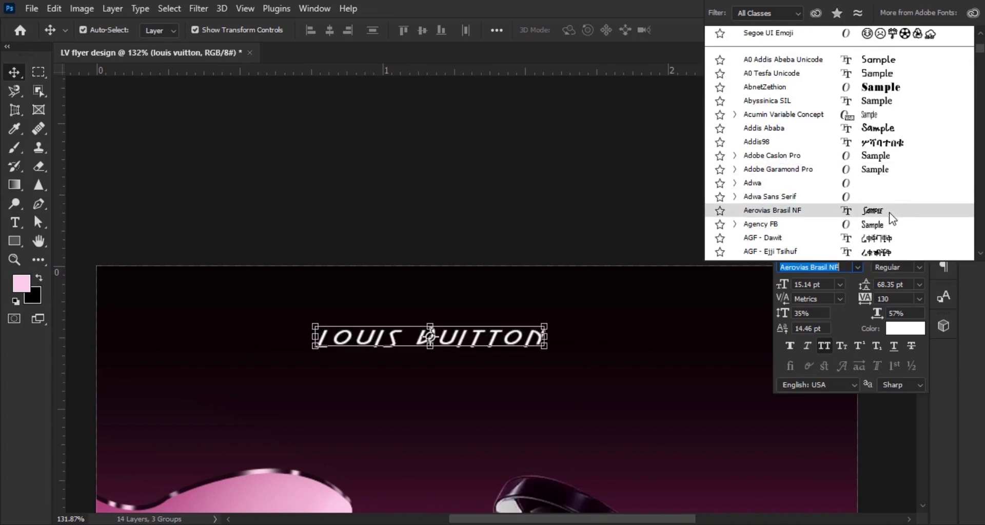
{"action": "left_click", "coordinate": [893, 157]}
Step: Set the title's size to 17 pt and vertical scale to 46%, and reposition it near the top center of the flyer
{"action": "left_click_drag", "start_coordinate": [782, 284], "coordinate": [794, 316]}
{"action": "left_click_drag", "start_coordinate": [576, 326], "coordinate": [609, 348]}
{"action": "left_click", "coordinate": [594, 255]}
{"action": "scroll", "coordinate": [559, 294], "scroll_direction": "down", "scroll_amount": 4}
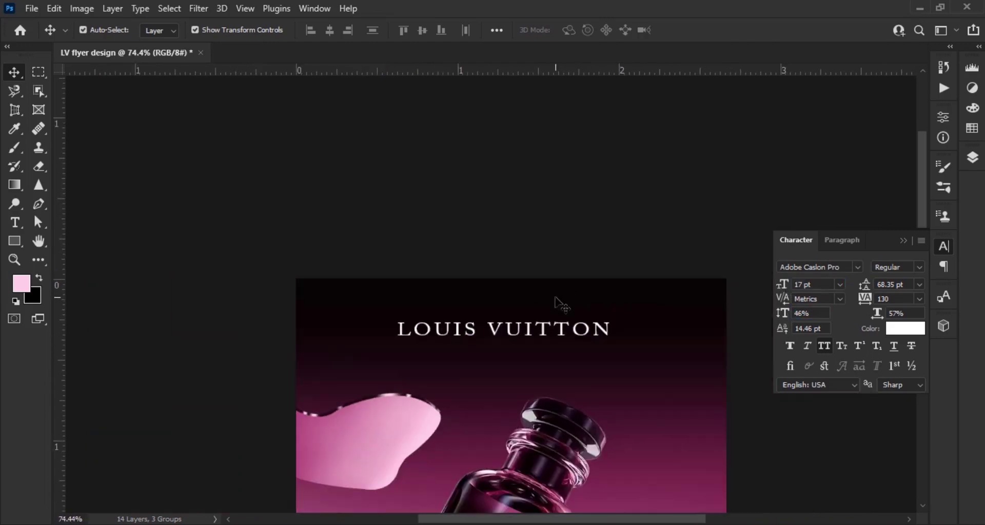
Step: Set the LOUIS VUITTON title's vertical scale to 54%
{"action": "left_click_drag", "start_coordinate": [532, 362], "coordinate": [496, 373]}
{"action": "scroll", "coordinate": [511, 160], "scroll_direction": "up", "scroll_amount": 5}
{"action": "left_click", "coordinate": [563, 296]}
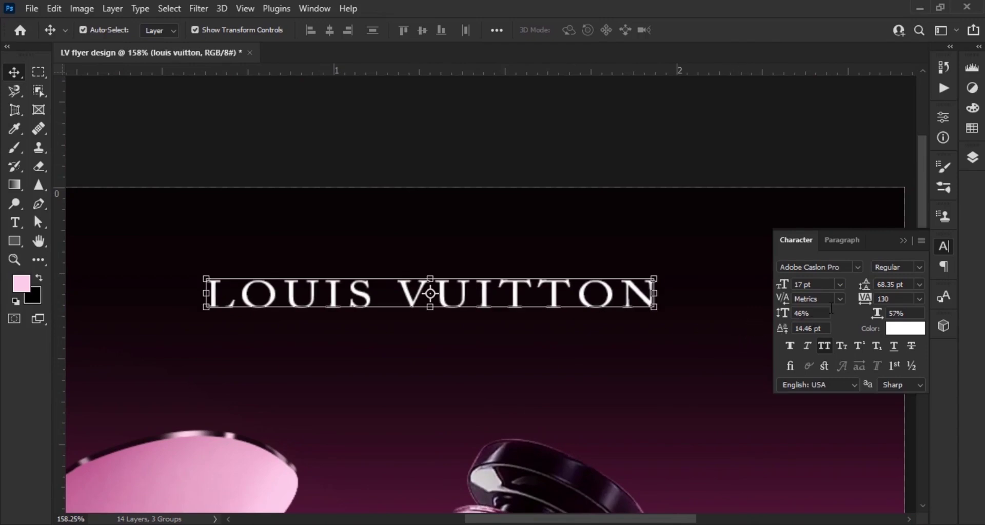
{"action": "left_click_drag", "start_coordinate": [786, 317], "coordinate": [799, 317]}
Step: Recolor the LOUIS VUITTON title light pink #ffdcef and set its tracking to 170
{"action": "left_click", "coordinate": [905, 329]}
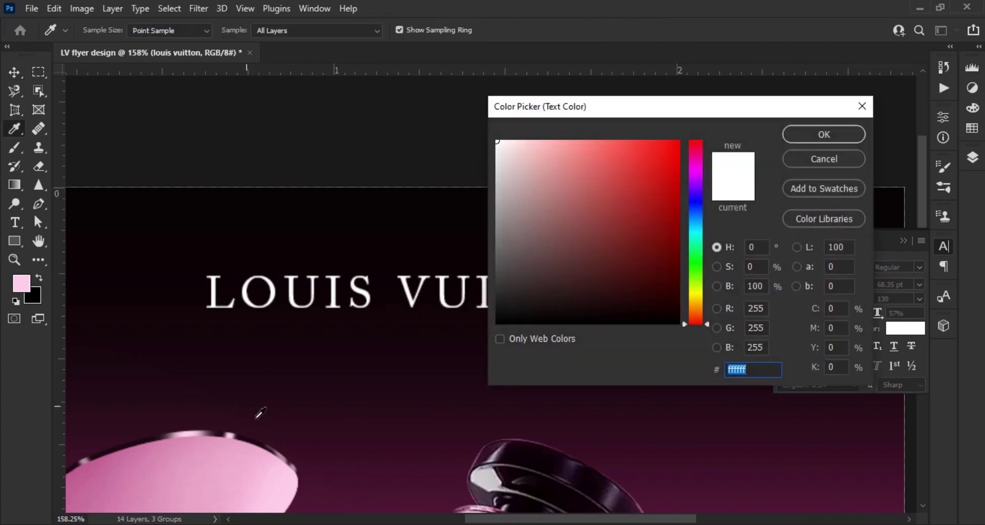
{"action": "left_click", "coordinate": [145, 469]}
{"action": "left_click_drag", "start_coordinate": [580, 169], "coordinate": [521, 143]}
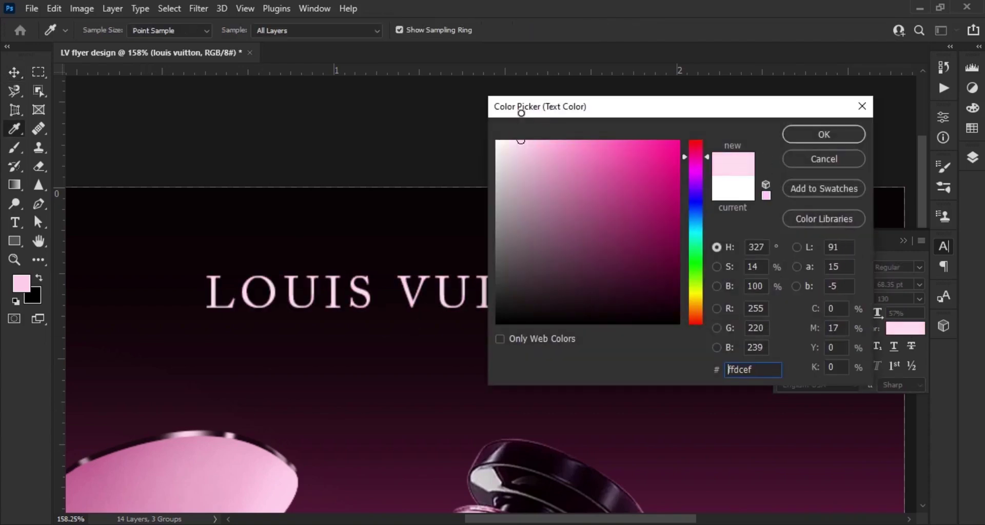
{"action": "left_click", "coordinate": [821, 135]}
{"action": "left_click_drag", "start_coordinate": [868, 301], "coordinate": [867, 302]}
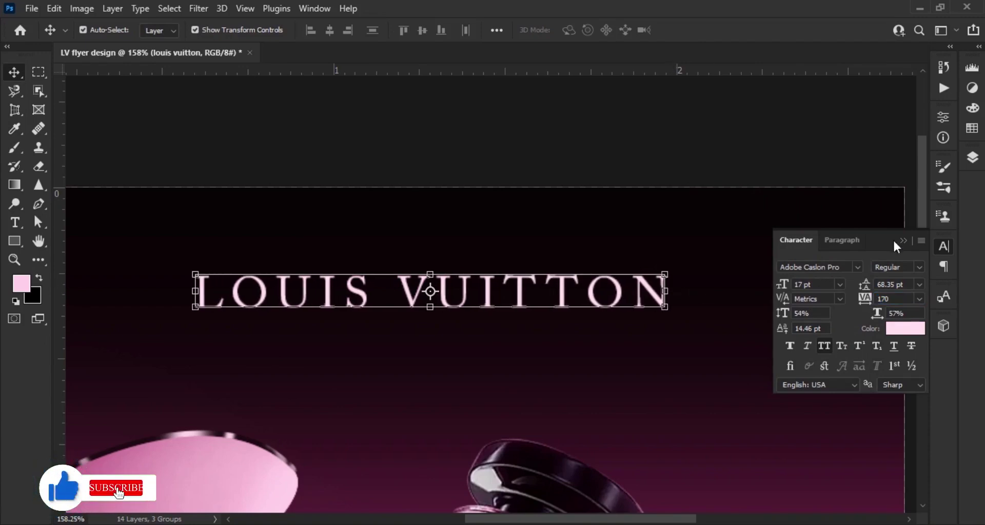
{"action": "left_click", "coordinate": [903, 241]}
Step: Enlarge the LOUIS VUITTON title slightly with Free Transform, keeping it near the top of the flyer
{"action": "scroll", "coordinate": [662, 280], "scroll_direction": "down", "scroll_amount": 3}
{"action": "key", "text": "ctrl+t"}
{"action": "mouse_move", "coordinate": [662, 283]}
{"action": "left_mouse_down"}
{"action": "mouse_move", "coordinate": [721, 297]}
{"action": "mouse_move", "coordinate": [670, 263]}
{"action": "mouse_move", "coordinate": [675, 271]}
{"action": "left_mouse_up"}
{"action": "left_click", "coordinate": [715, 30]}
{"action": "left_click", "coordinate": [879, 337]}
{"action": "left_click", "coordinate": [608, 318]}
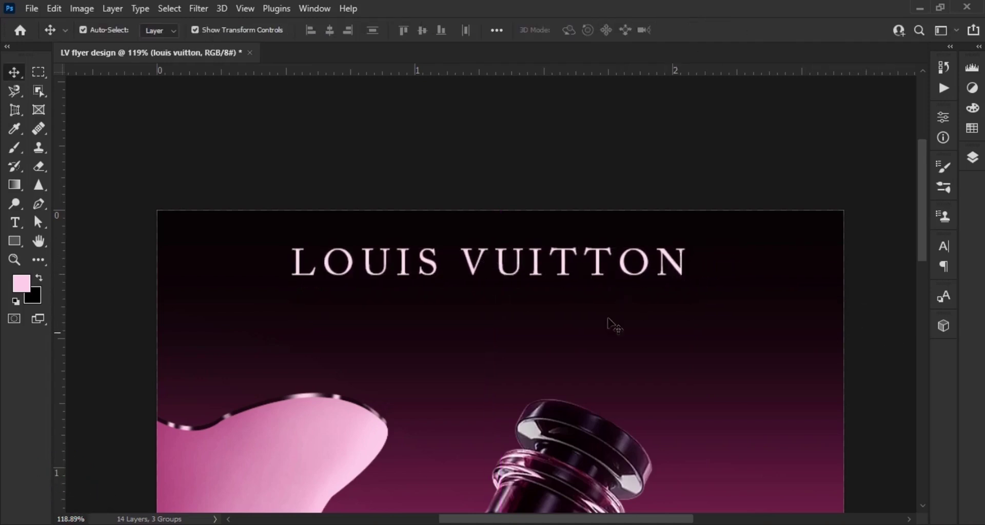
Step: Shift the LOUIS VUITTON title slightly to the right to center it across the flyer, and deselect it
{"action": "scroll", "coordinate": [606, 313], "scroll_direction": "down", "scroll_amount": 3}
{"action": "mouse_move", "coordinate": [567, 149]}
{"action": "left_mouse_down"}
{"action": "mouse_move", "coordinate": [577, 141]}
{"action": "mouse_move", "coordinate": [571, 148]}
{"action": "left_mouse_up"}
{"action": "left_click", "coordinate": [757, 264]}
{"action": "scroll", "coordinate": [670, 262], "scroll_direction": "down", "scroll_amount": 1}
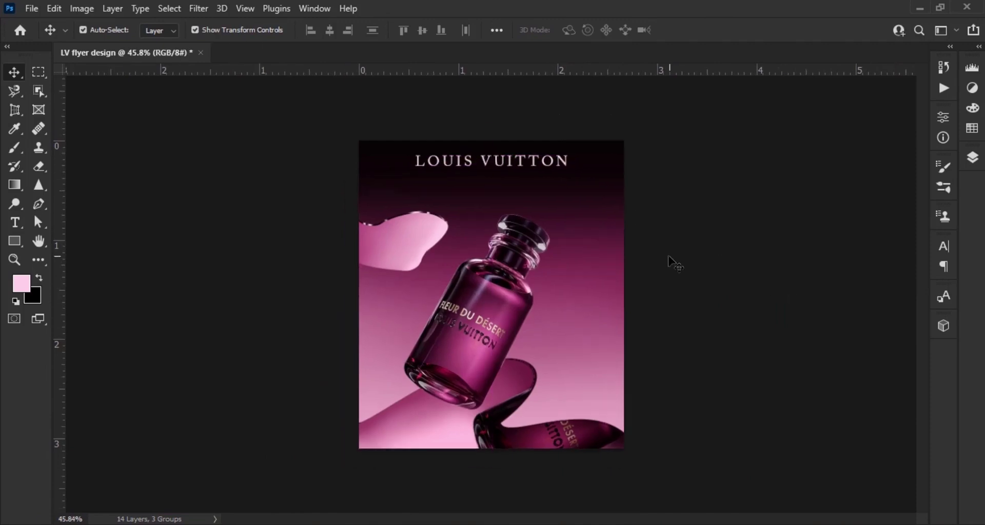